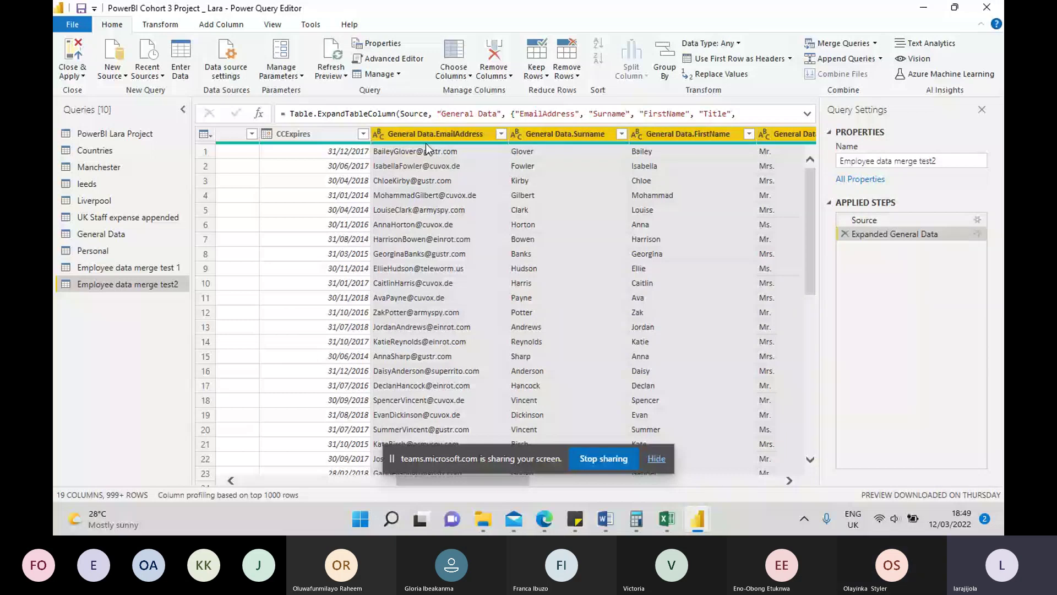
Minimize the Power Query Editor and open the My findings report from the desktop.
mouse_move(425, 140)
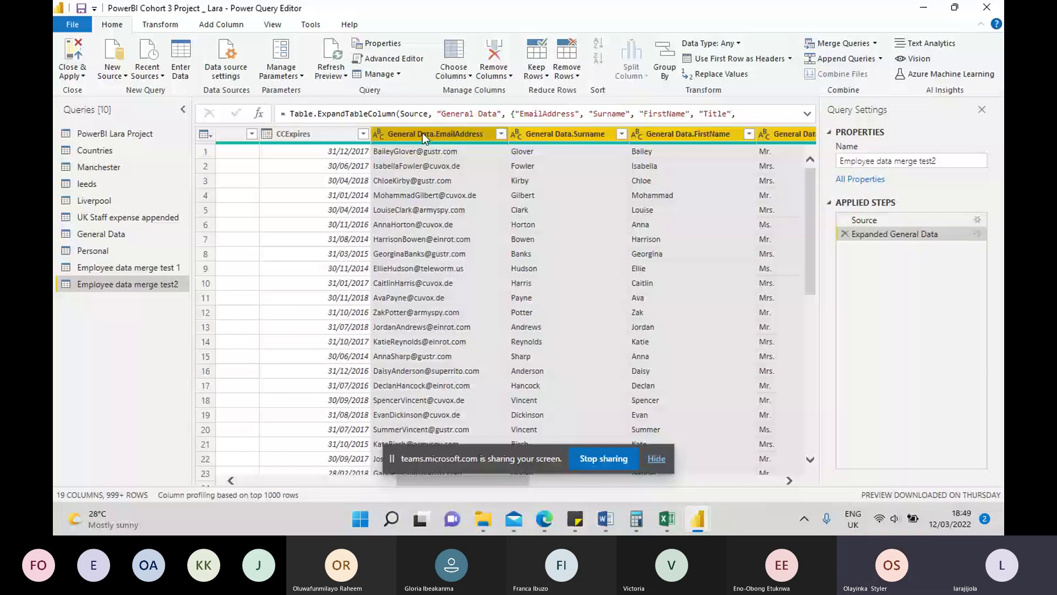
click(104, 133)
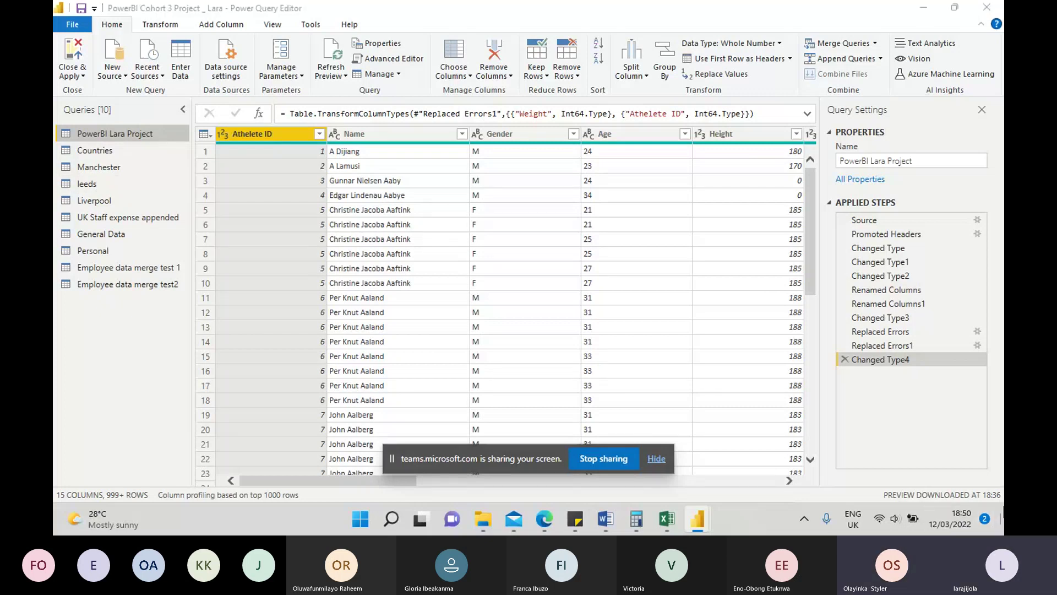
click(923, 14)
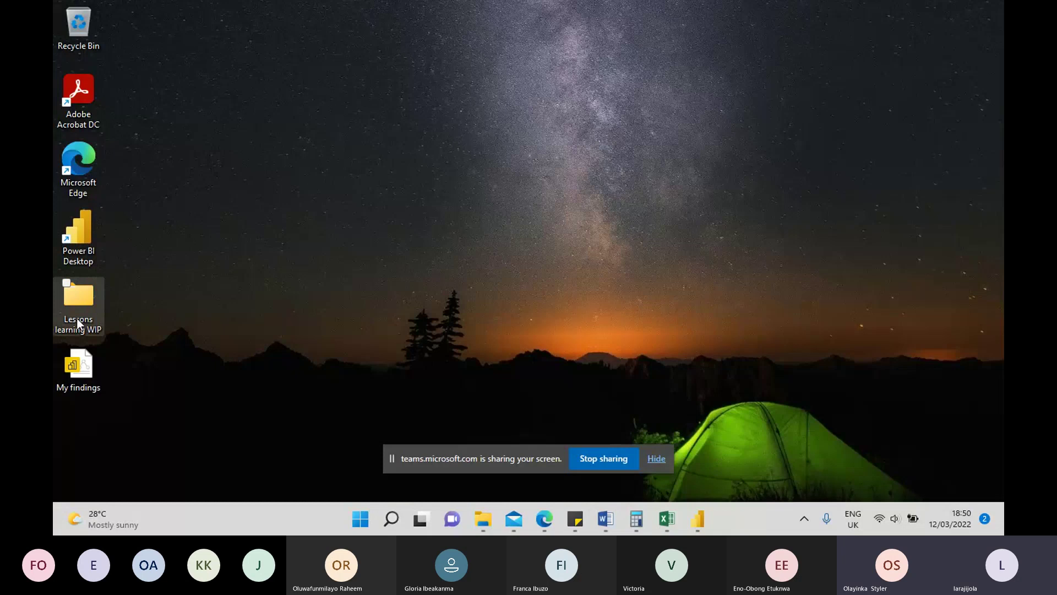
double_click(74, 368)
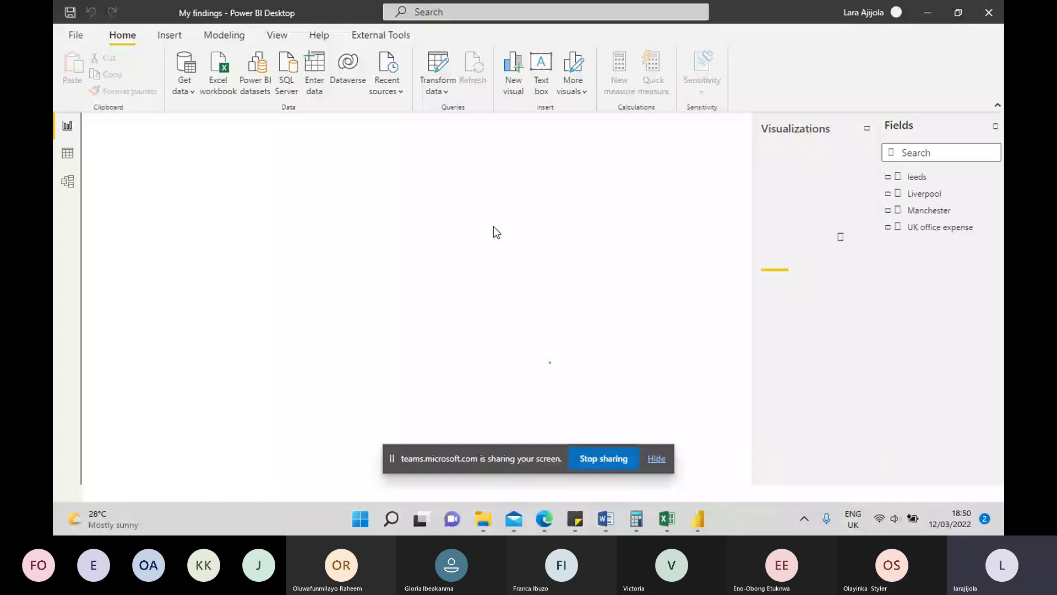
Switch to Data view and examine the rows of the UK office expense table.
click(67, 155)
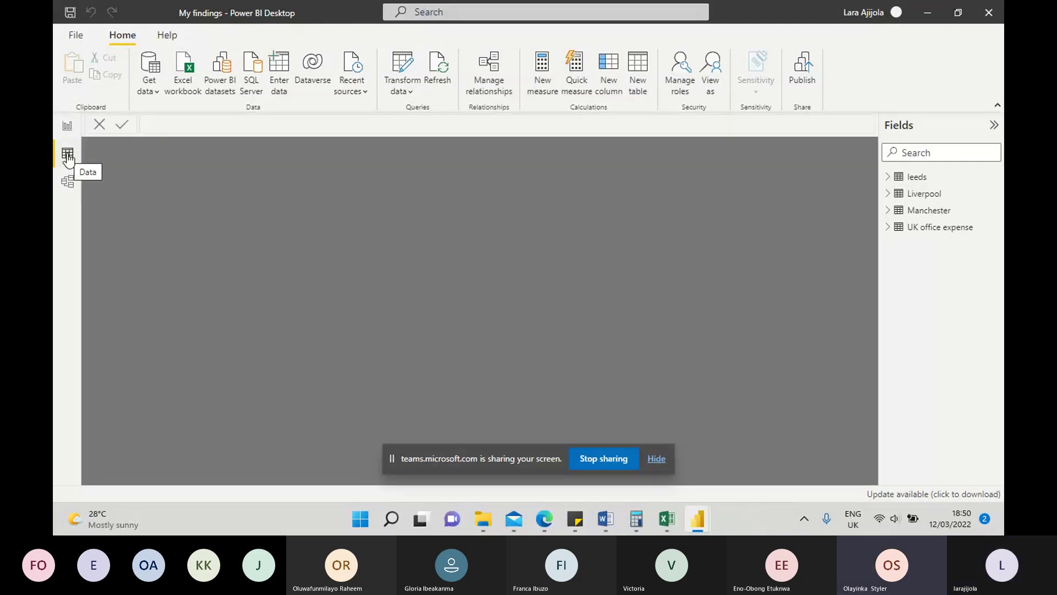
click(944, 230)
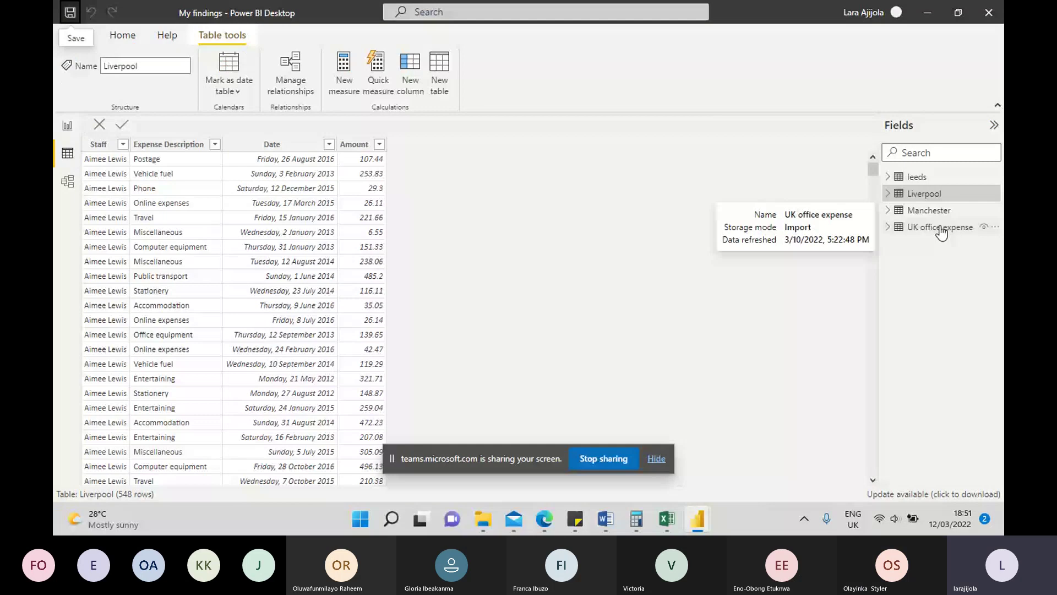
click(937, 232)
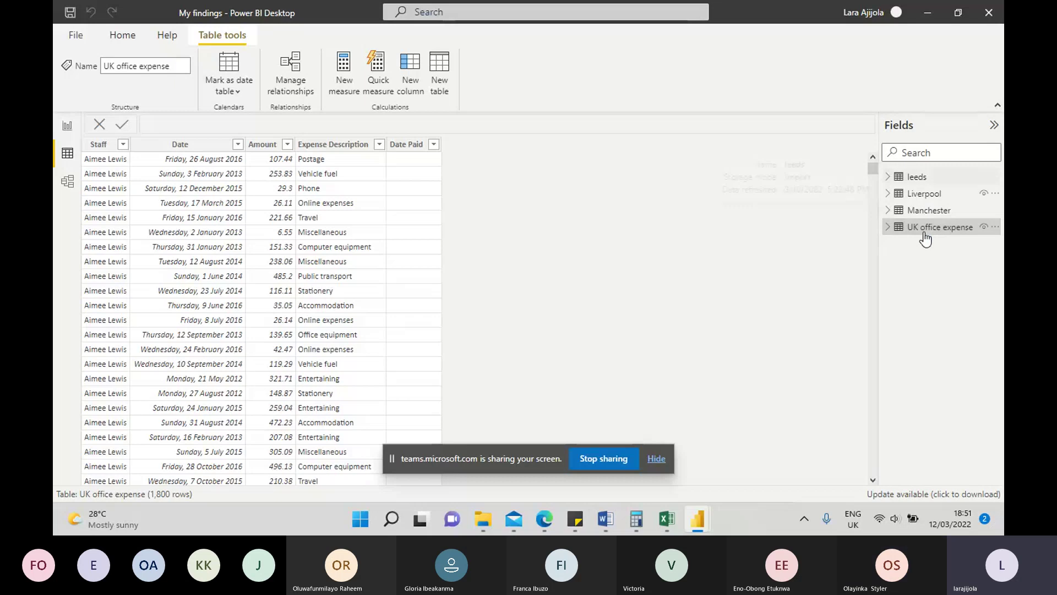
click(920, 229)
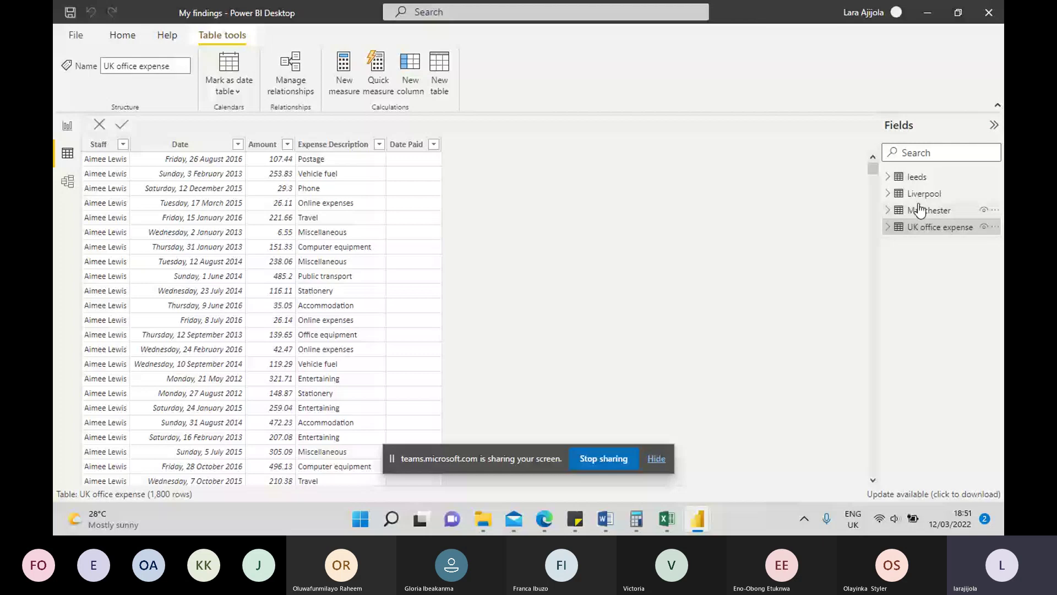
mouse_move(919, 210)
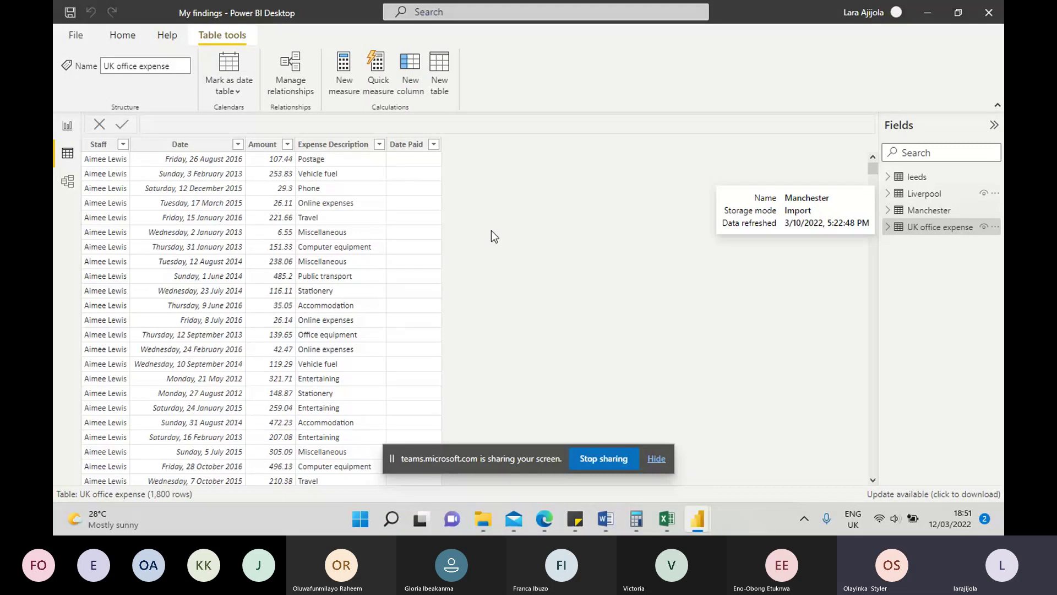
Move the leeds, Liverpool and Manchester CSV files from the Lessons learning WIP folder to the desktop.
click(930, 17)
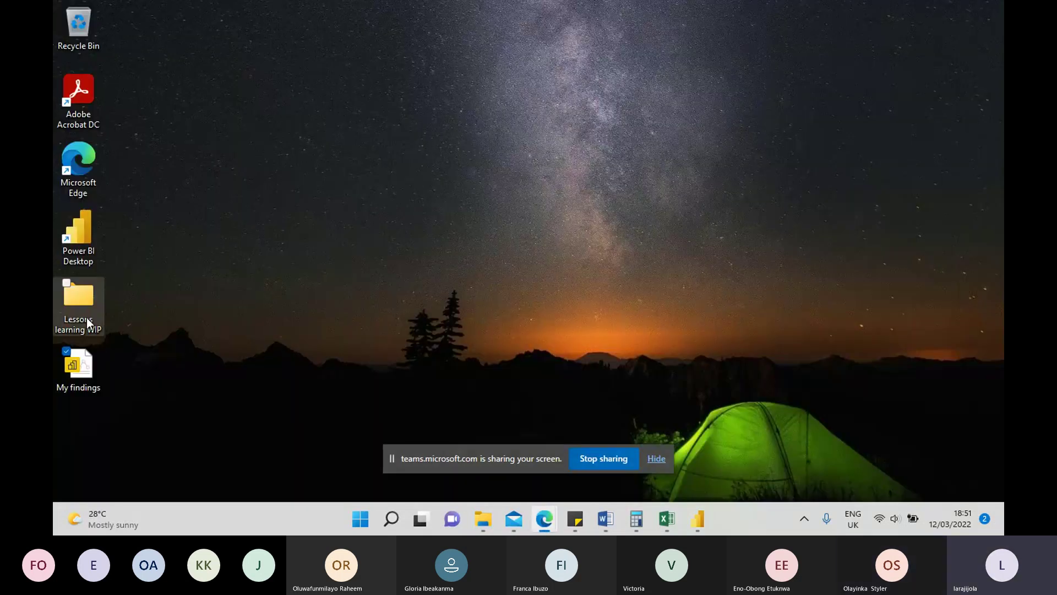
click(87, 317)
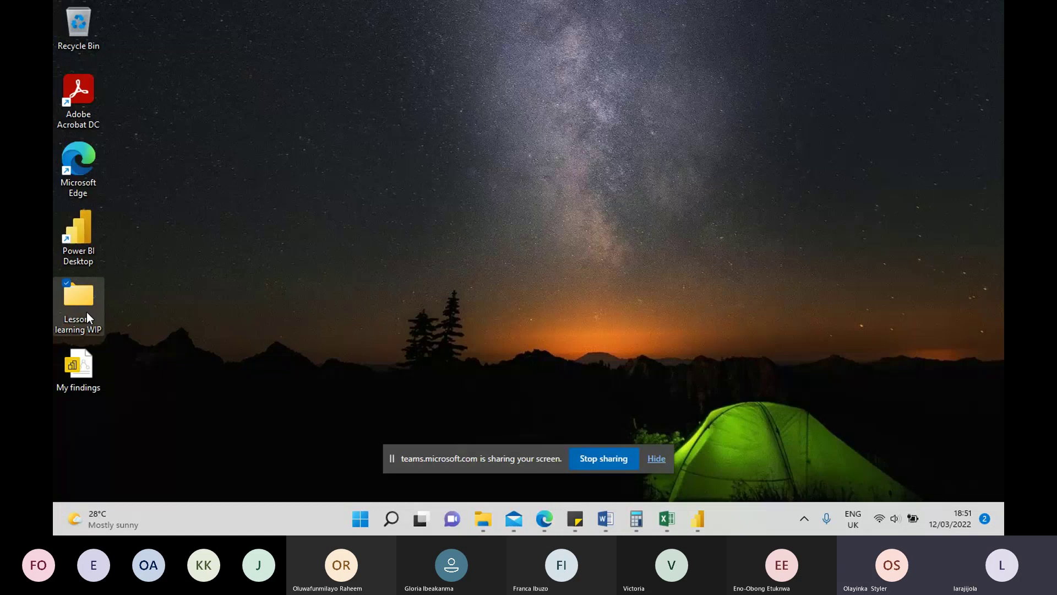
double_click(87, 313)
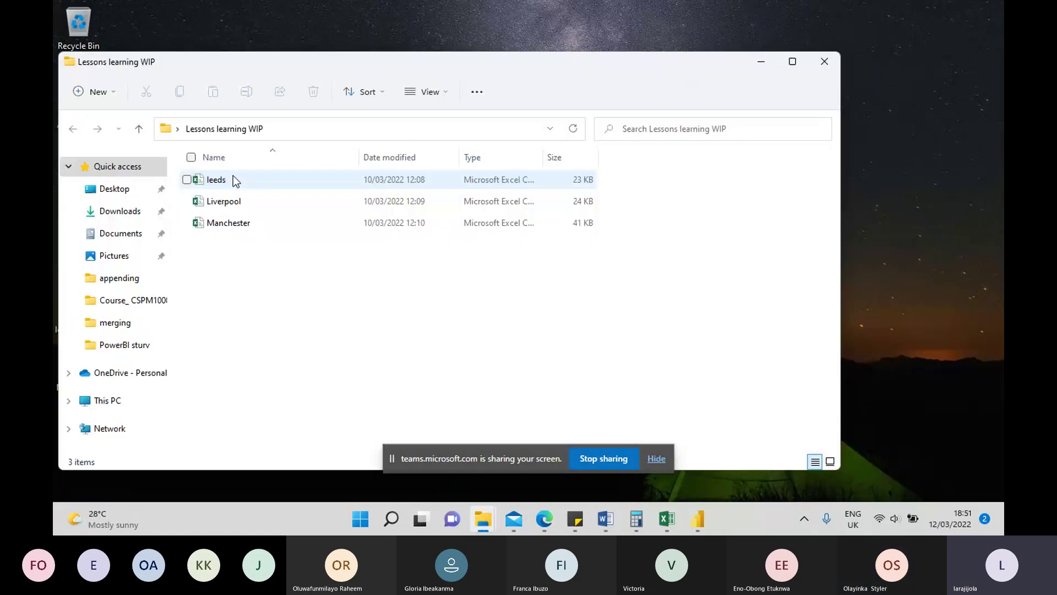
key(ctrl+a)
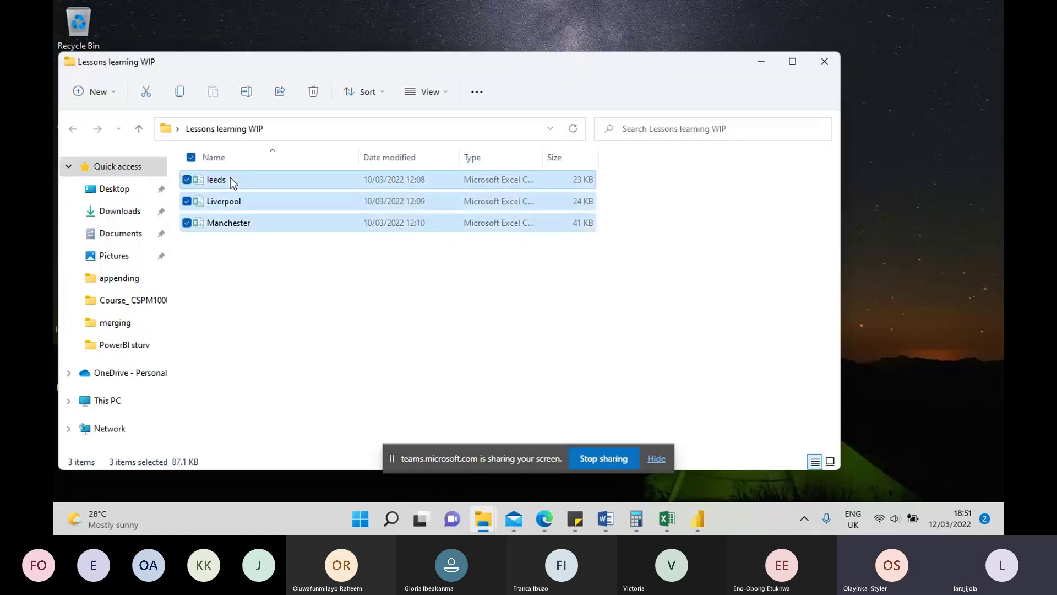
click(762, 62)
key(ctrl+v)
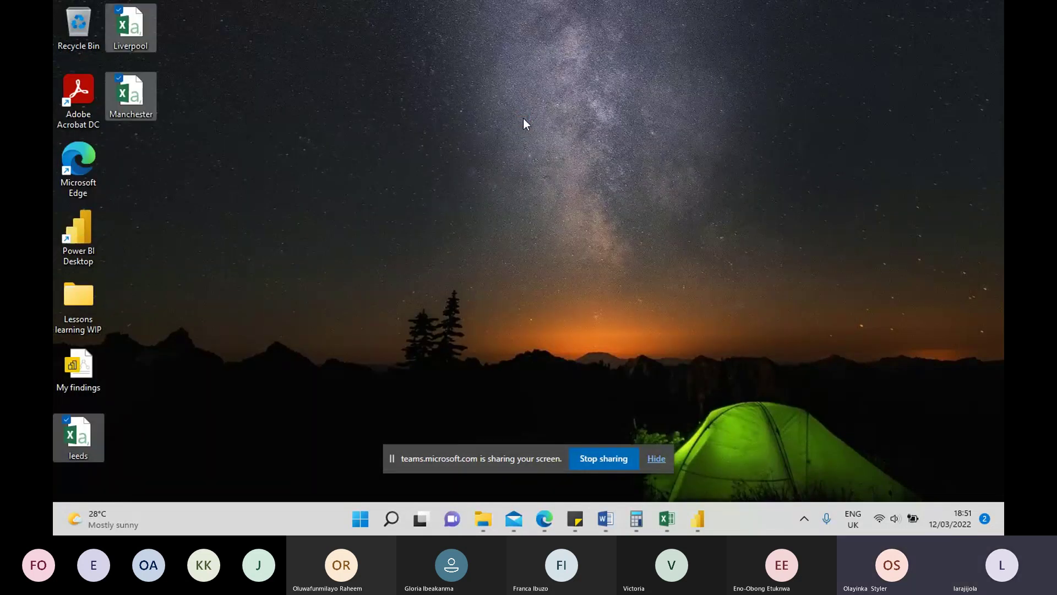
Close the My findings report and reopen it from the desktop.
mouse_move(627, 527)
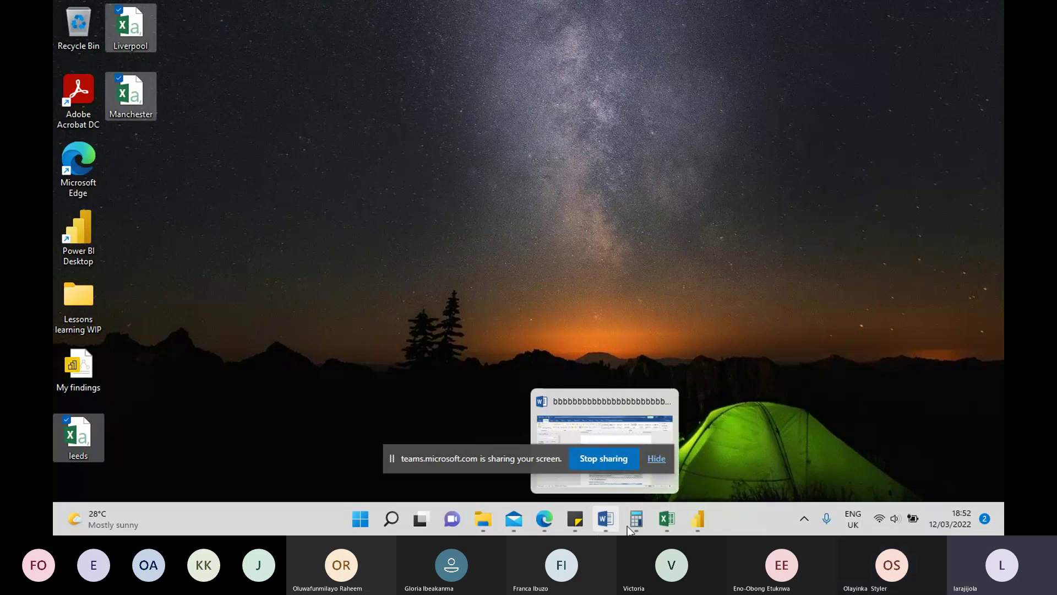
mouse_move(707, 526)
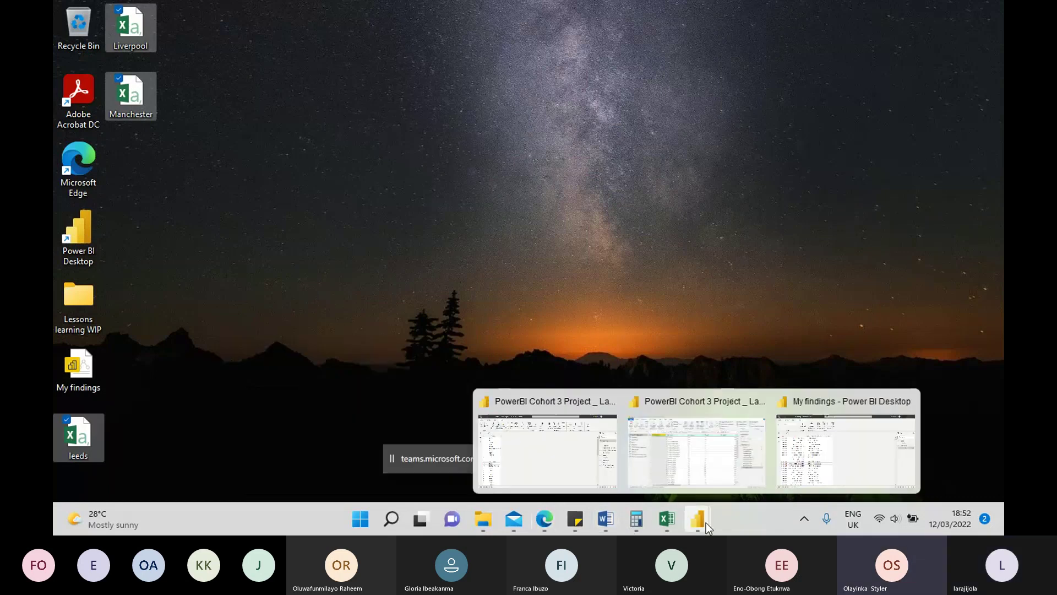
click(847, 455)
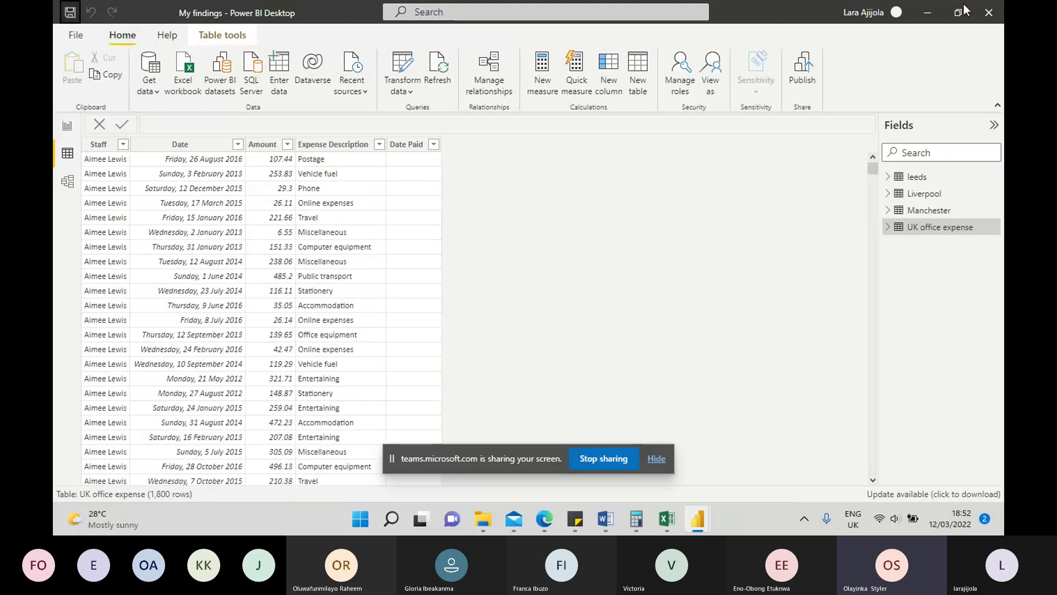
click(990, 13)
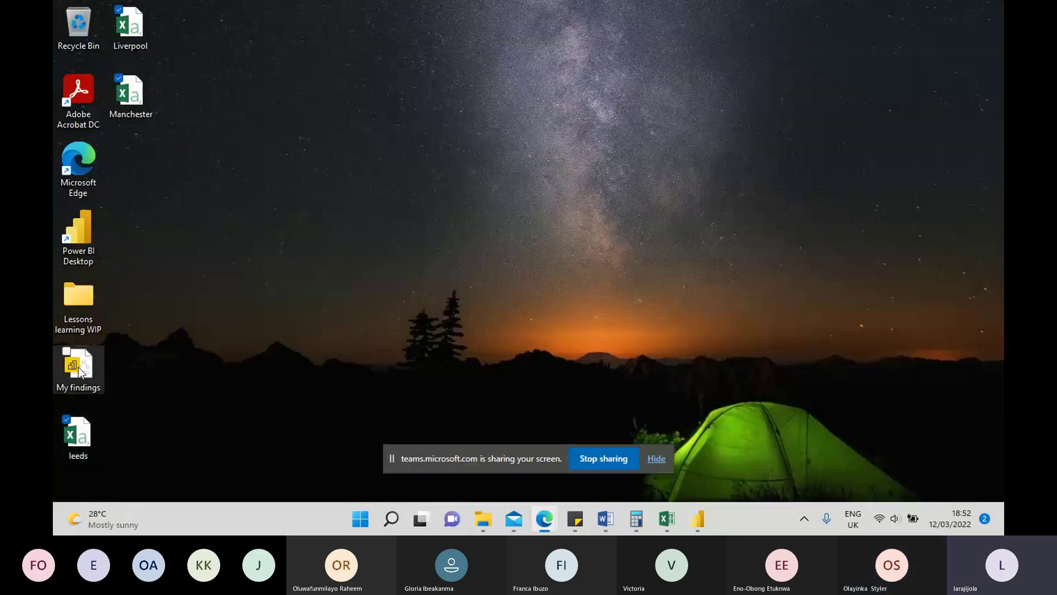
double_click(80, 369)
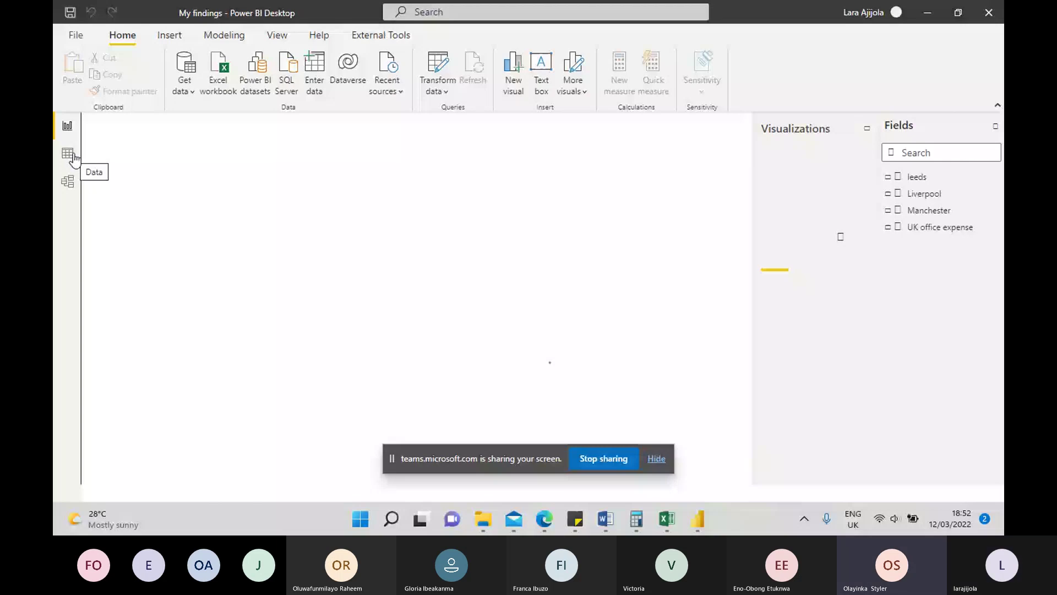
Check the UK office expense table in Data view of the reopened report.
click(73, 158)
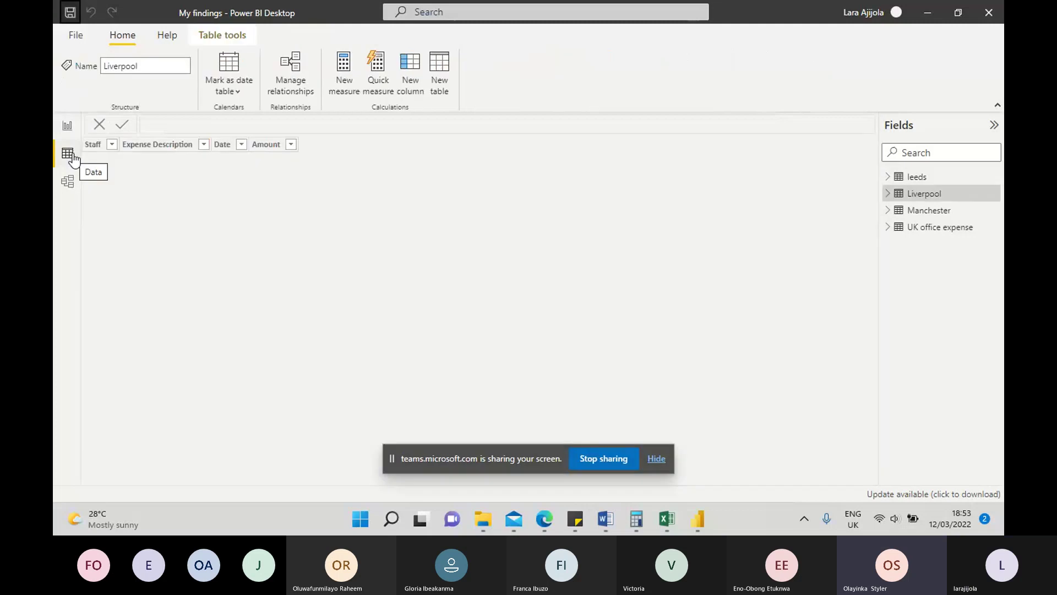
click(71, 130)
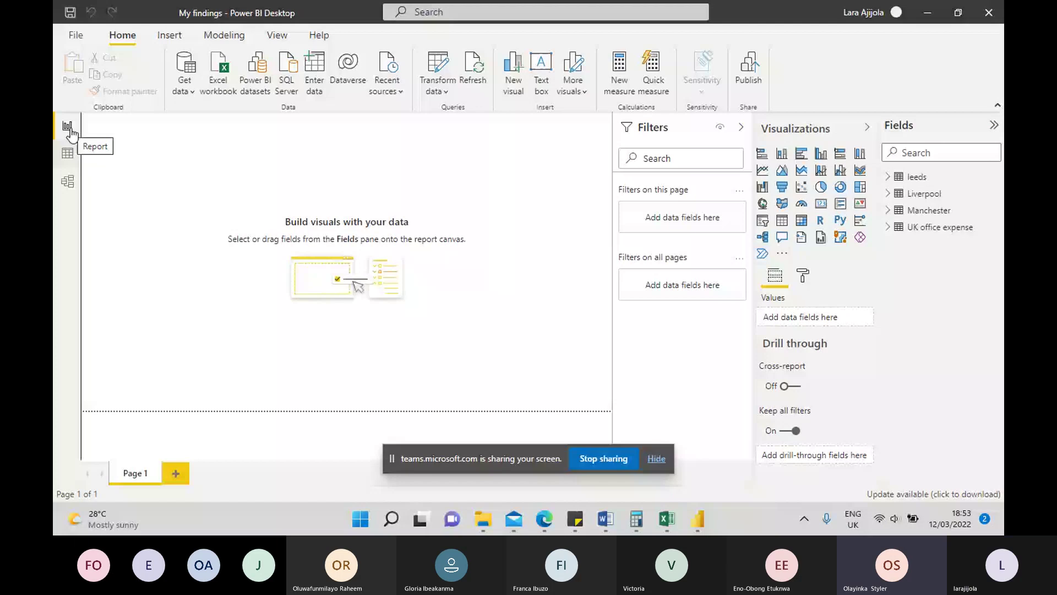
click(68, 153)
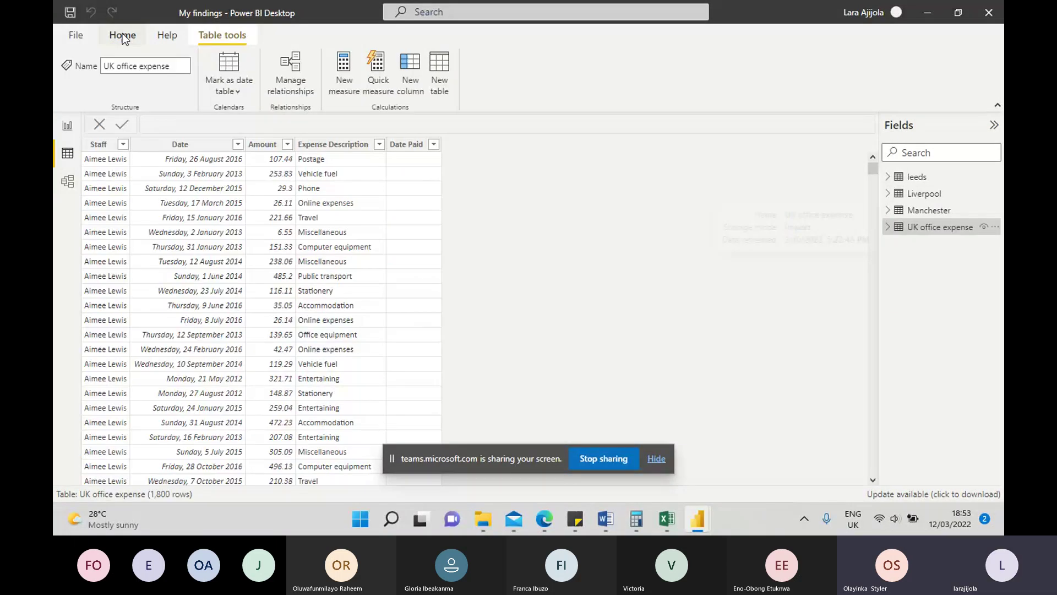
click(122, 37)
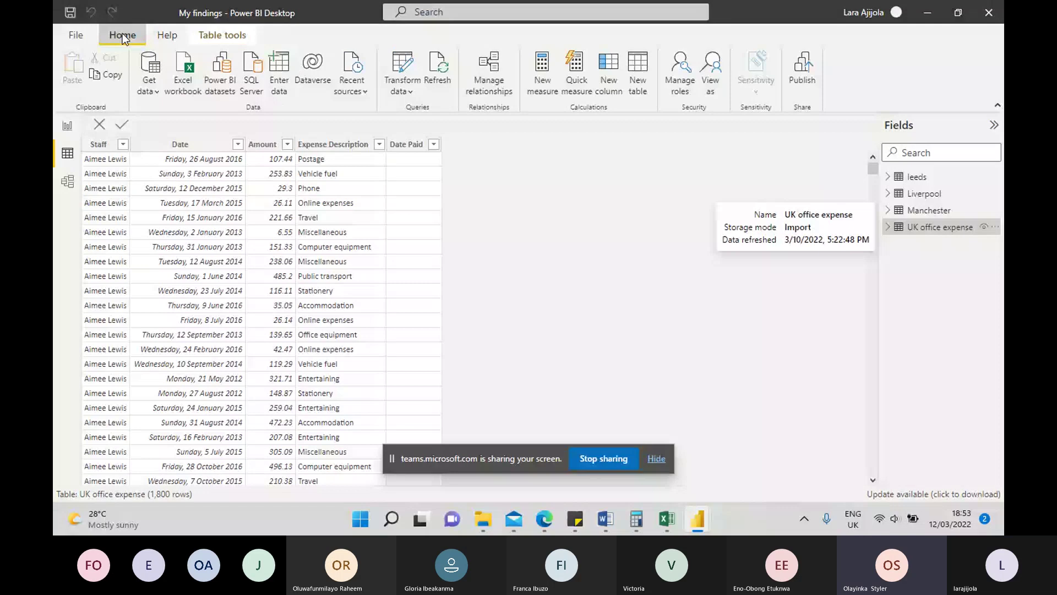
Open the Power Query Editor and examine the leeds, Liverpool and UK office expense queries.
click(404, 62)
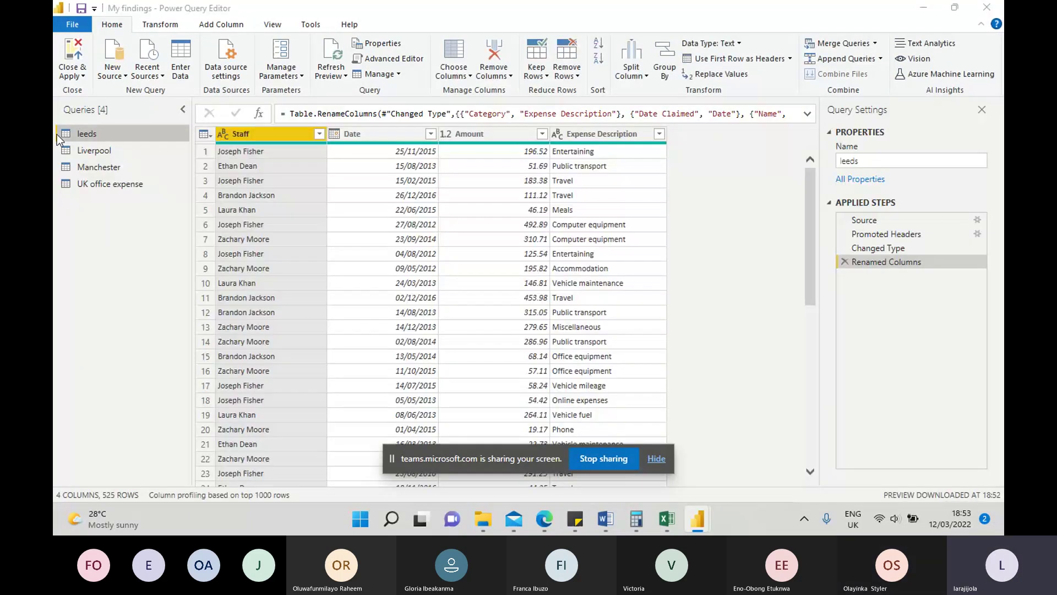
click(80, 150)
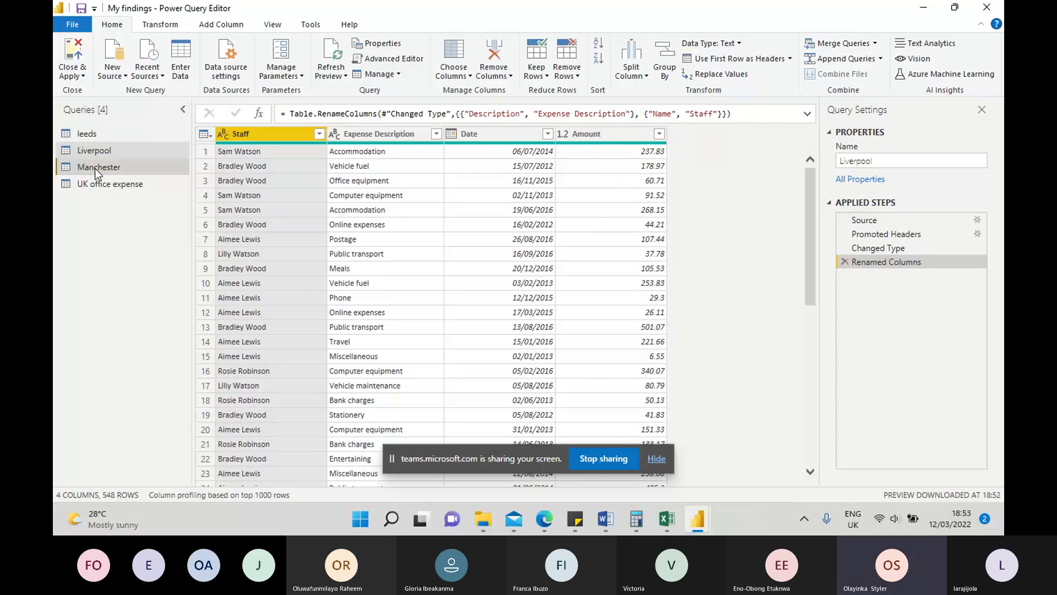
click(98, 184)
click(83, 77)
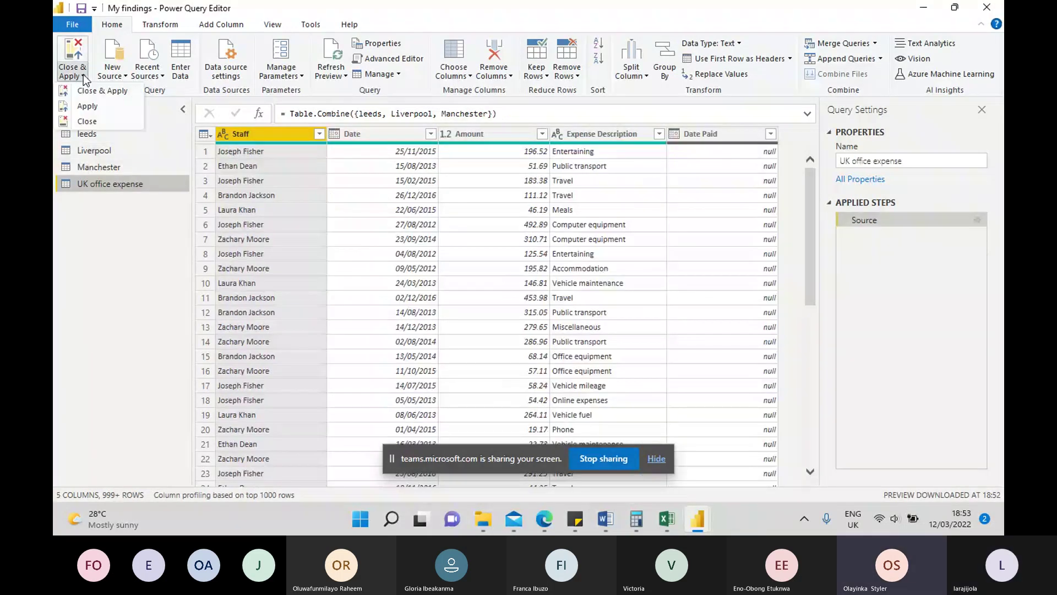
click(84, 78)
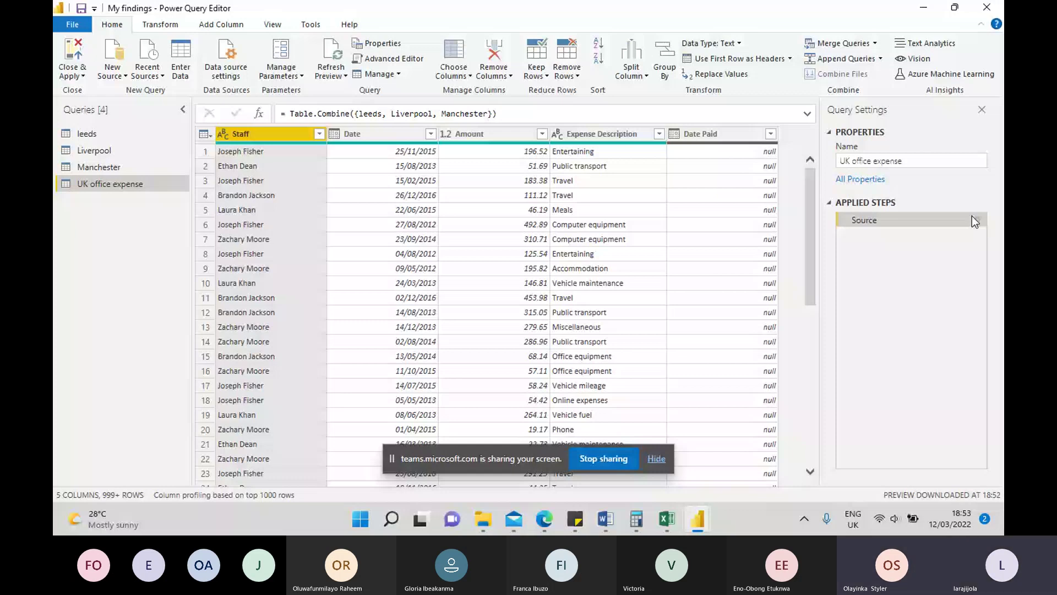
click(100, 137)
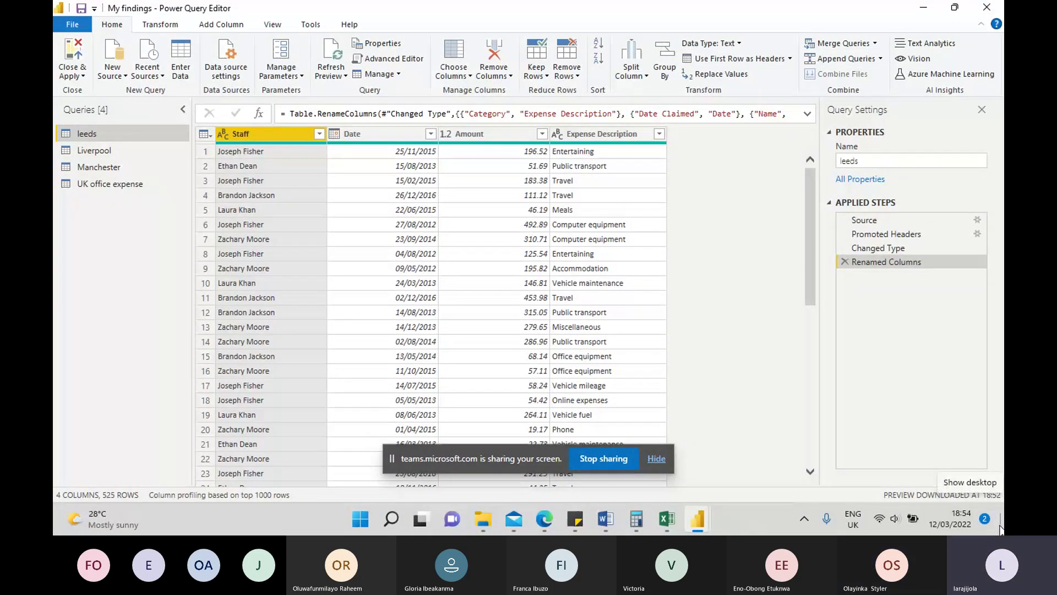
click(110, 184)
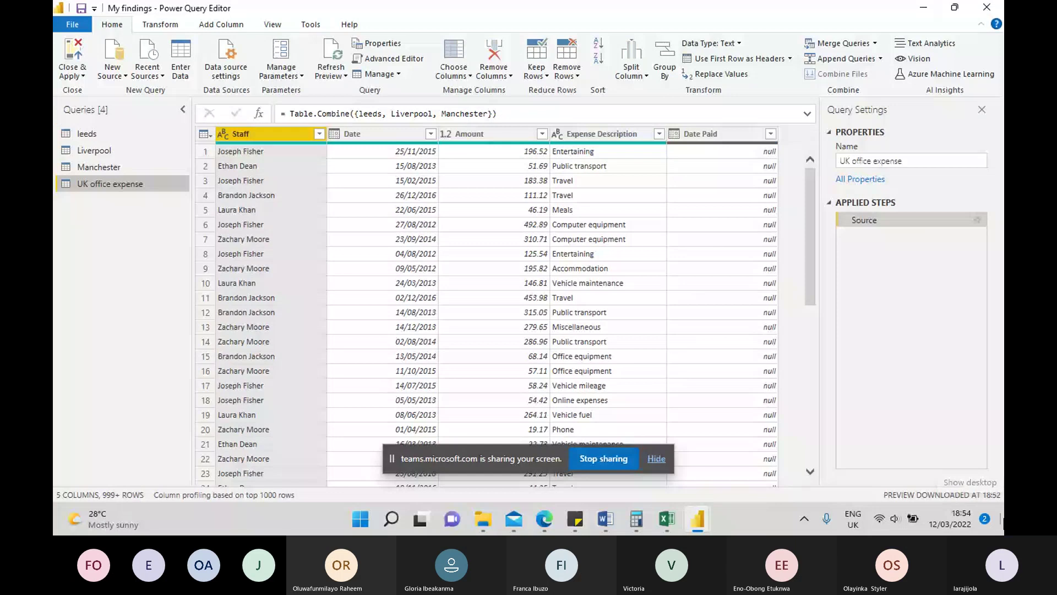
Go to the desktop and create a new folder there with the default name.
click(1003, 520)
right_click(326, 182)
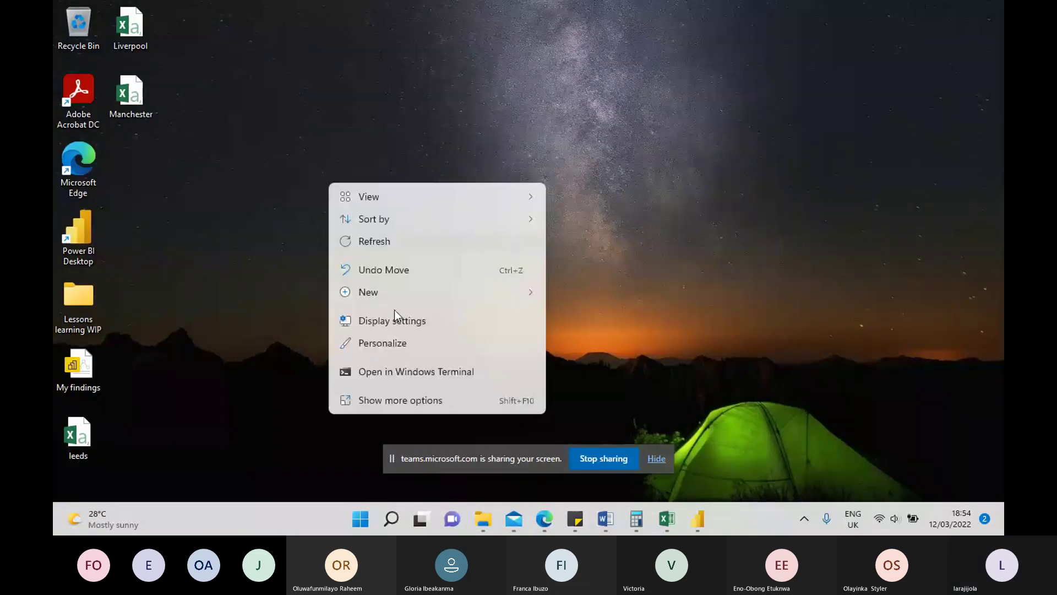
mouse_move(391, 295)
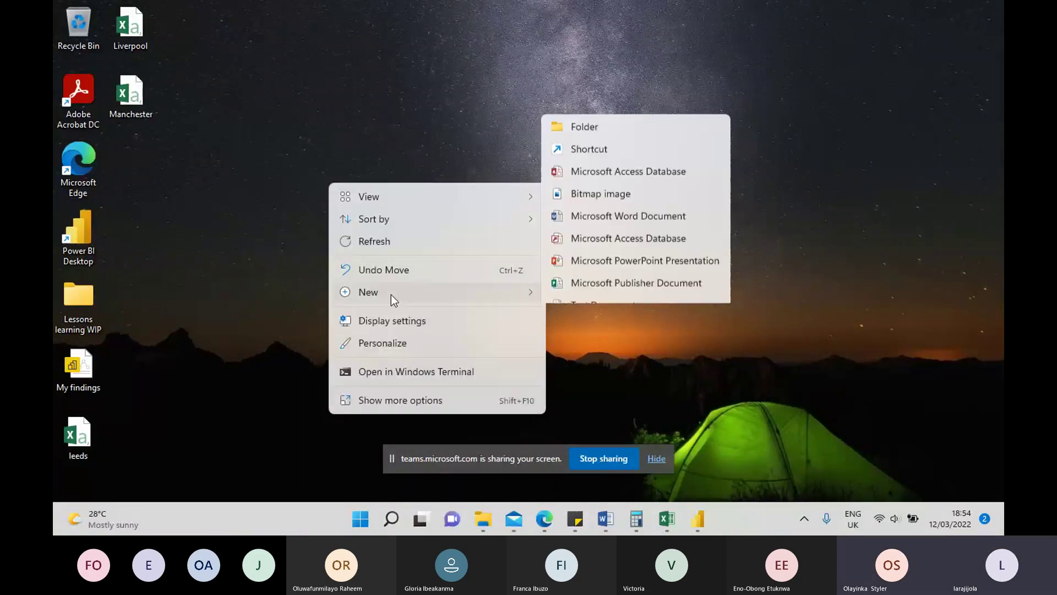
click(584, 127)
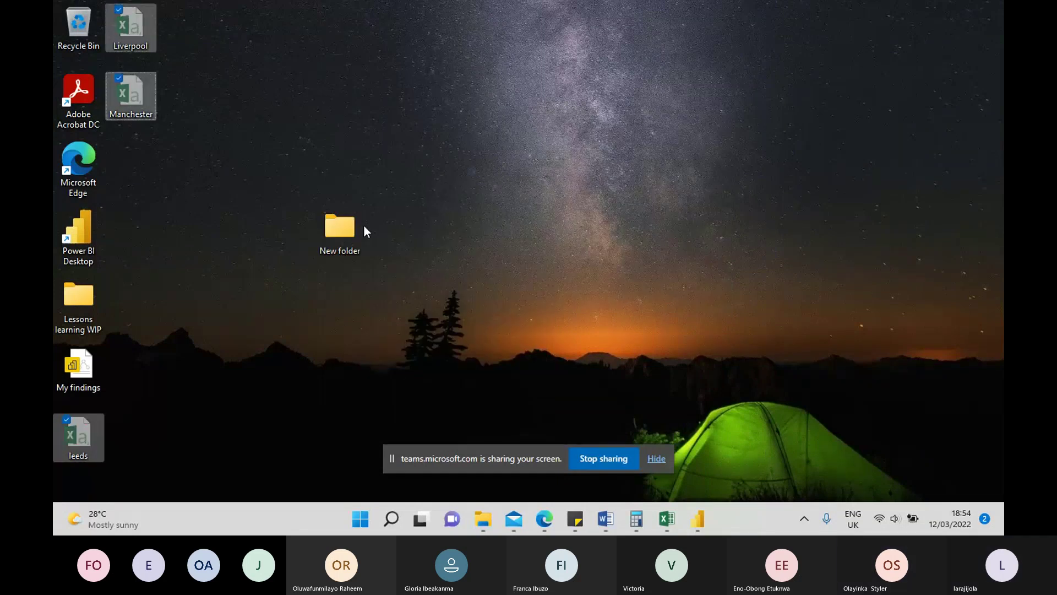
click(346, 221)
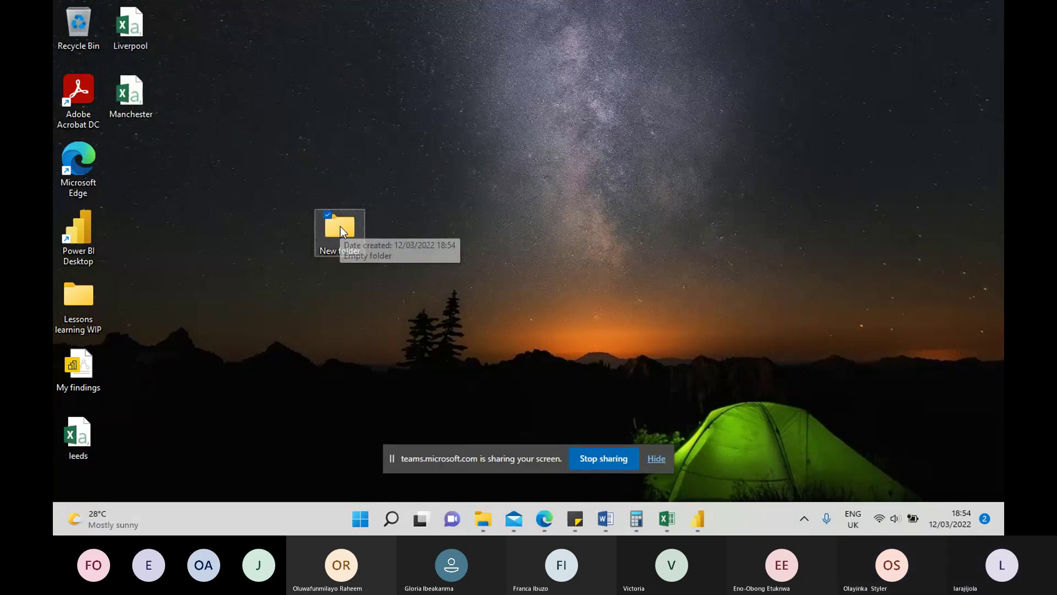
key(ctrl+v)
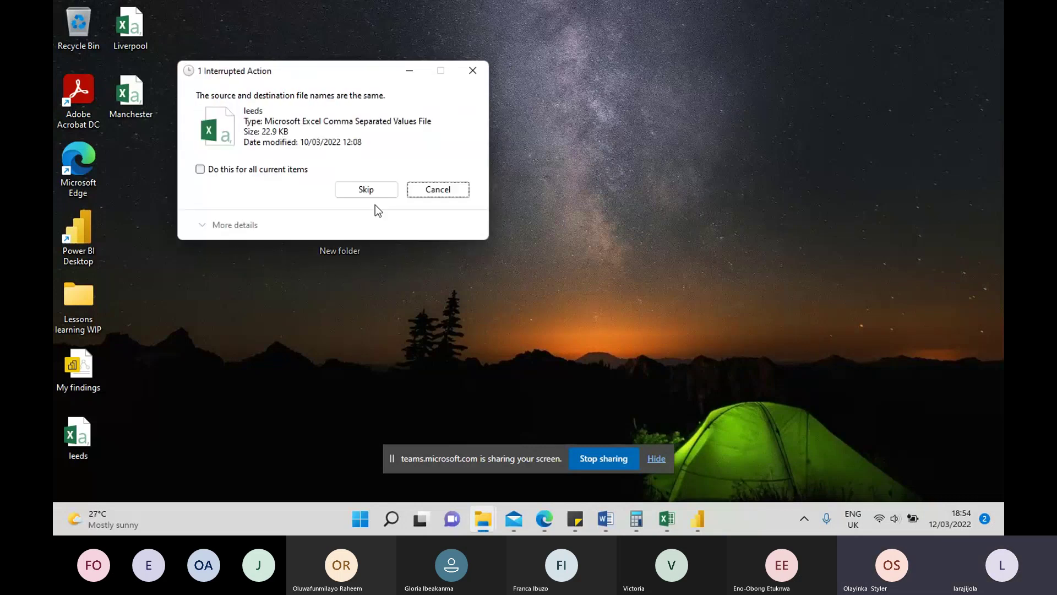
click(361, 195)
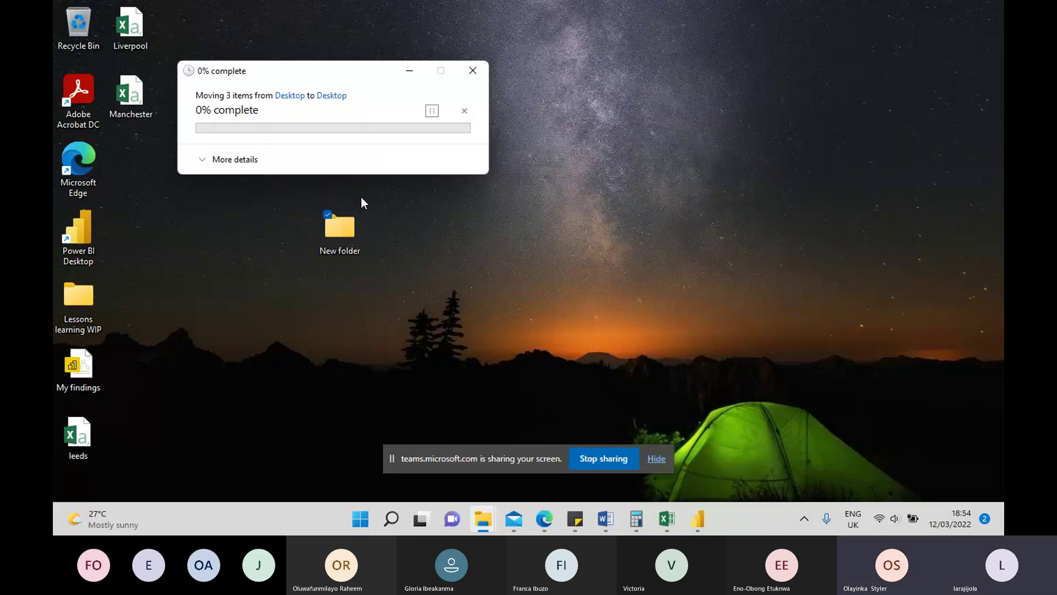
click(347, 229)
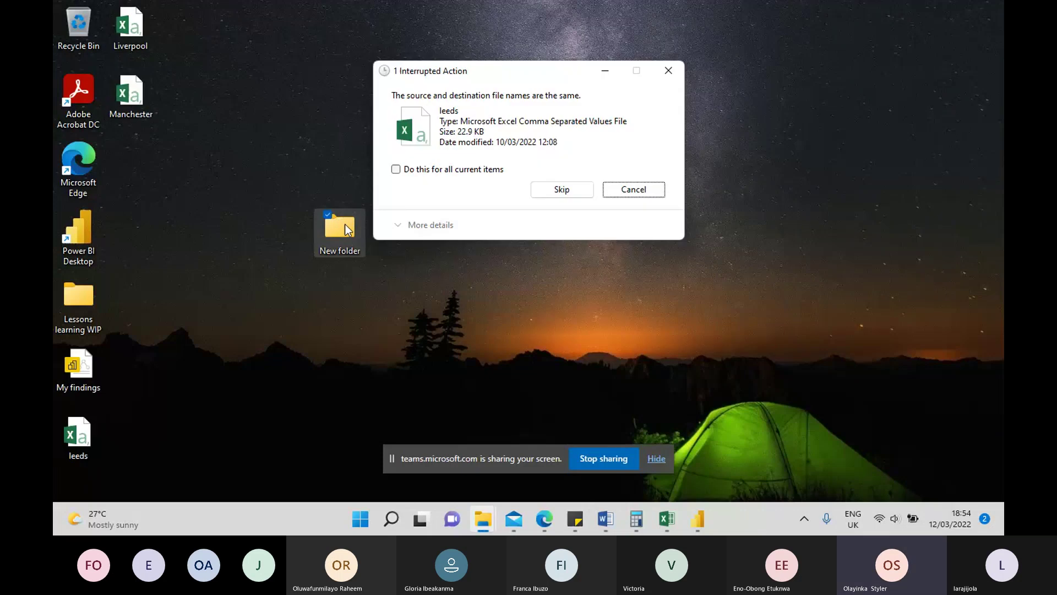
click(562, 190)
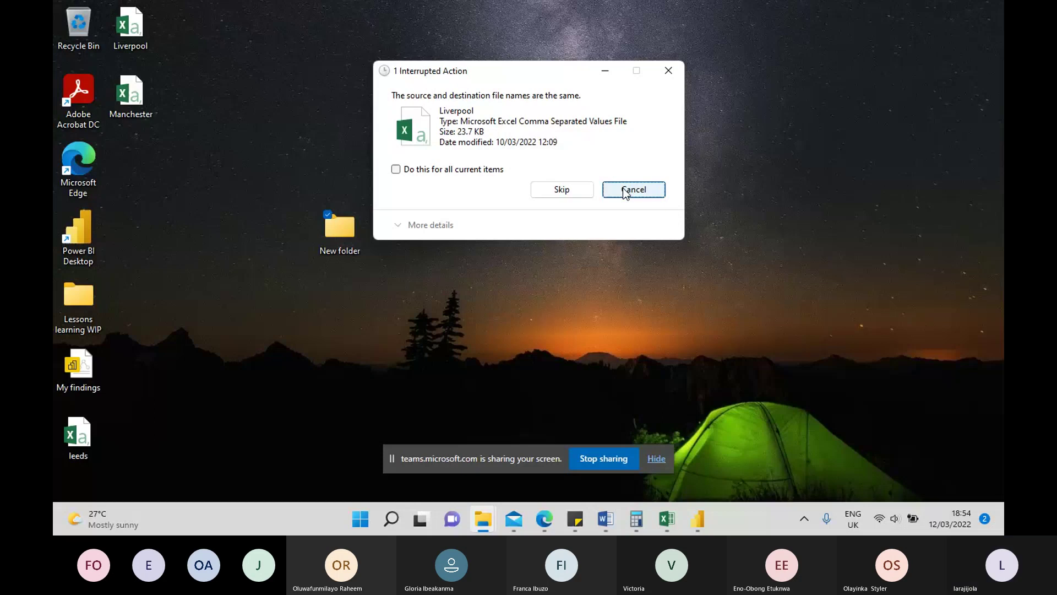
click(626, 191)
Move the Manchester, Liverpool and leeds CSV files from the desktop into New folder and close the folder window.
double_click(333, 233)
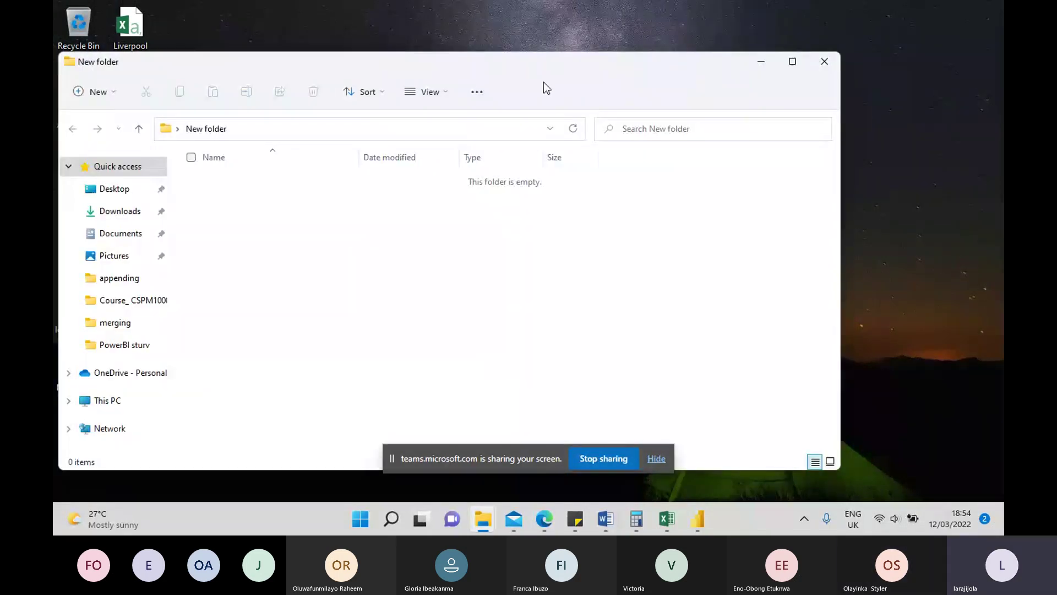
drag(546, 88, 760, 83)
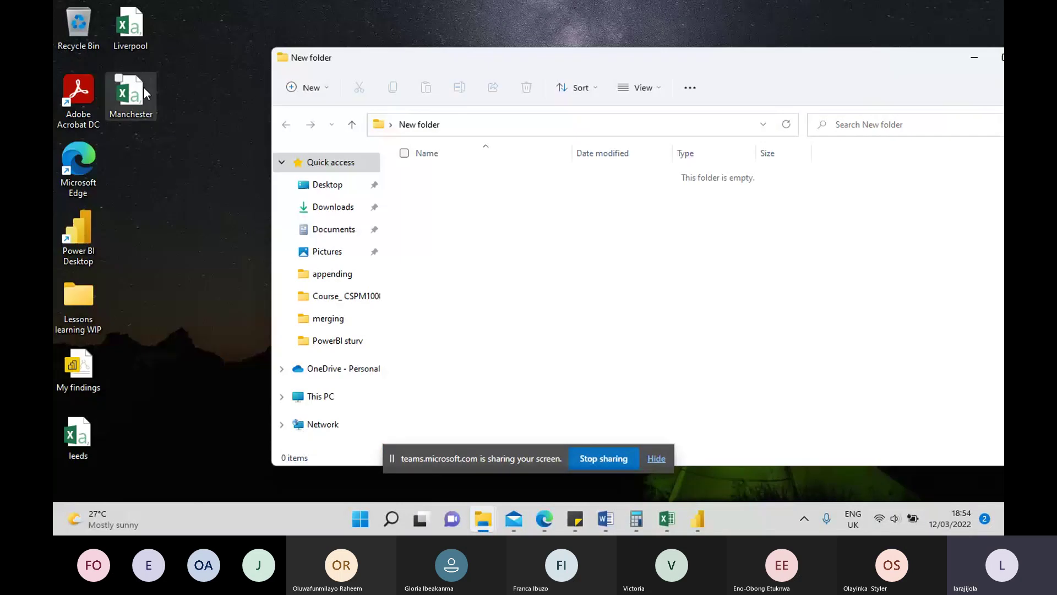
click(144, 88)
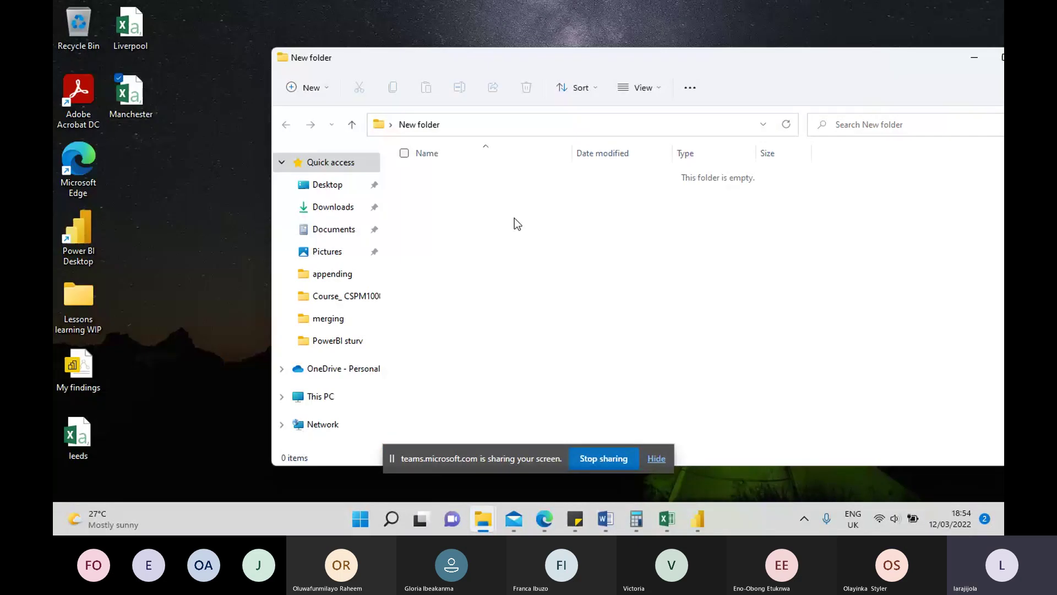
drag(514, 218, 514, 218)
drag(92, 432, 551, 264)
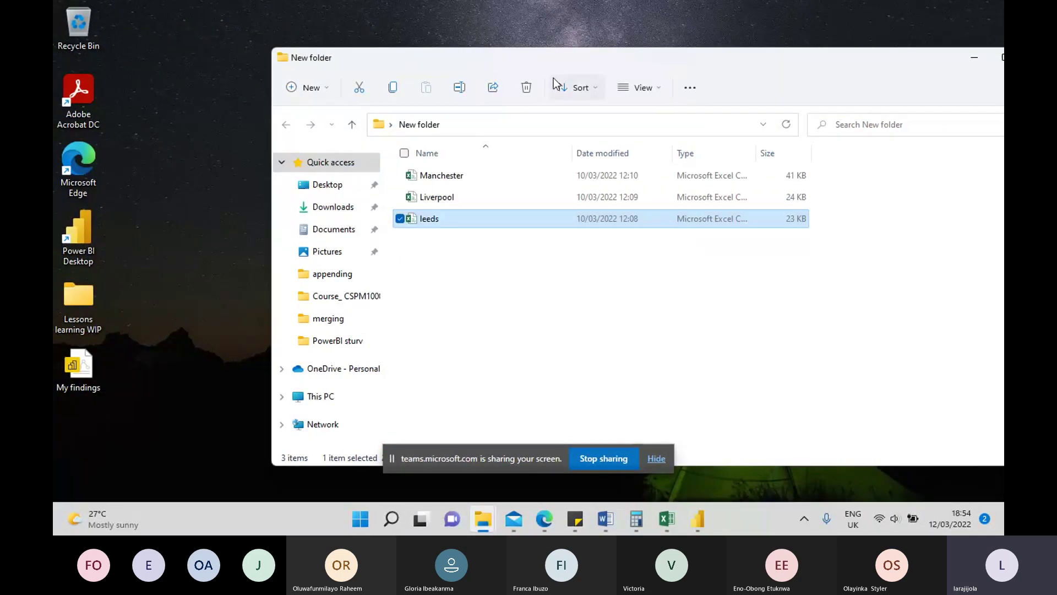
drag(553, 61, 334, 58)
click(818, 55)
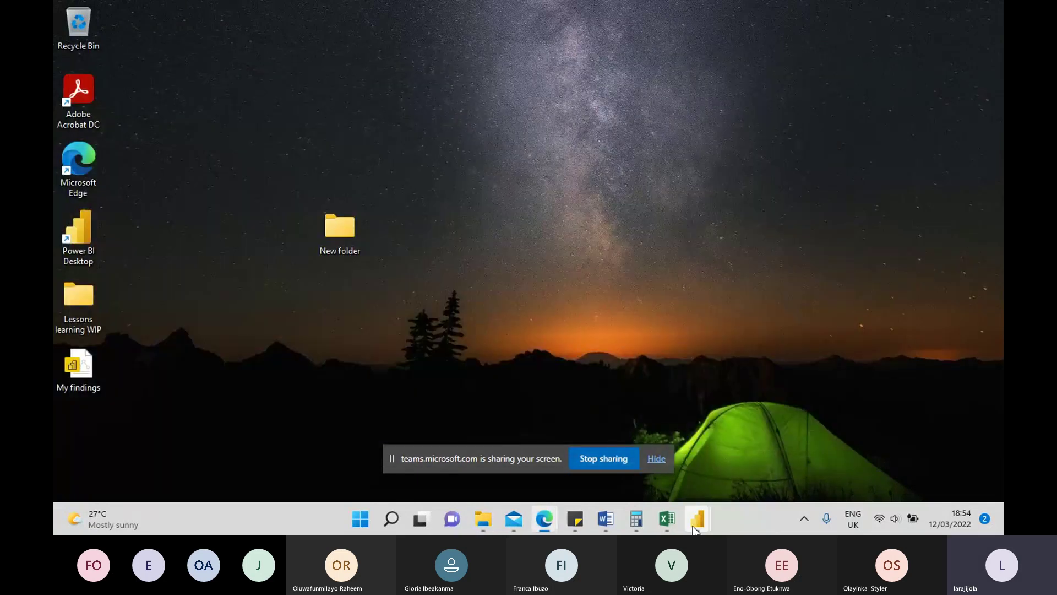
Switch to the My findings Power Query Editor and apply the pending query changes without closing it.
mouse_move(695, 531)
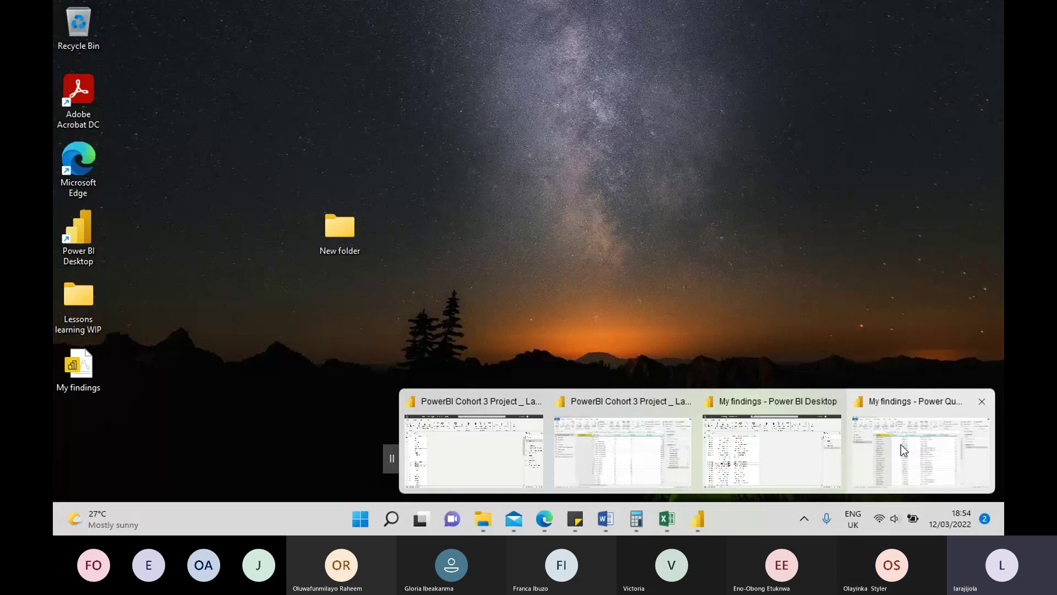
click(901, 445)
click(77, 74)
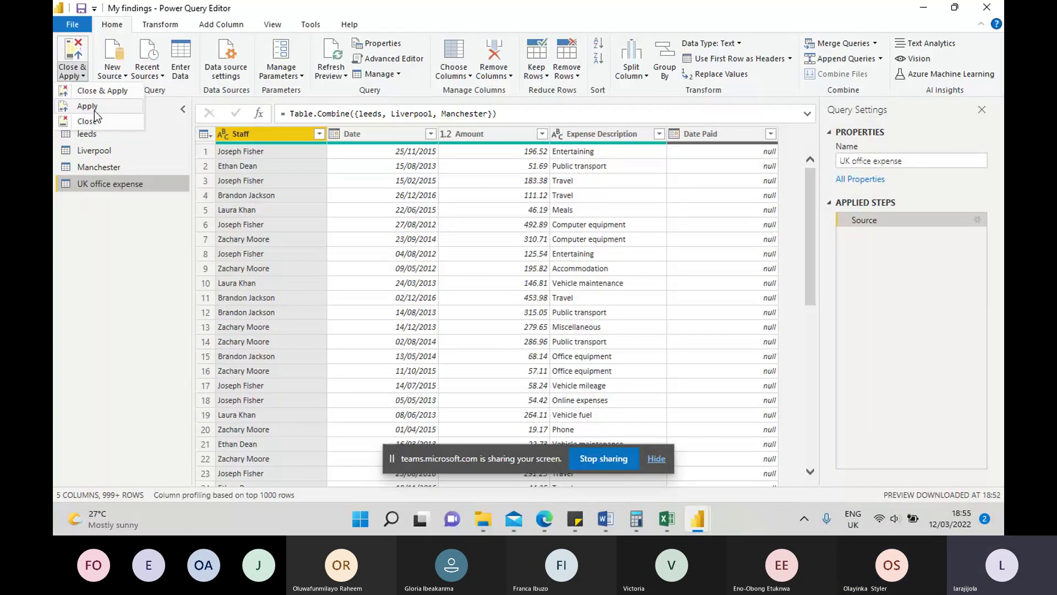
click(89, 108)
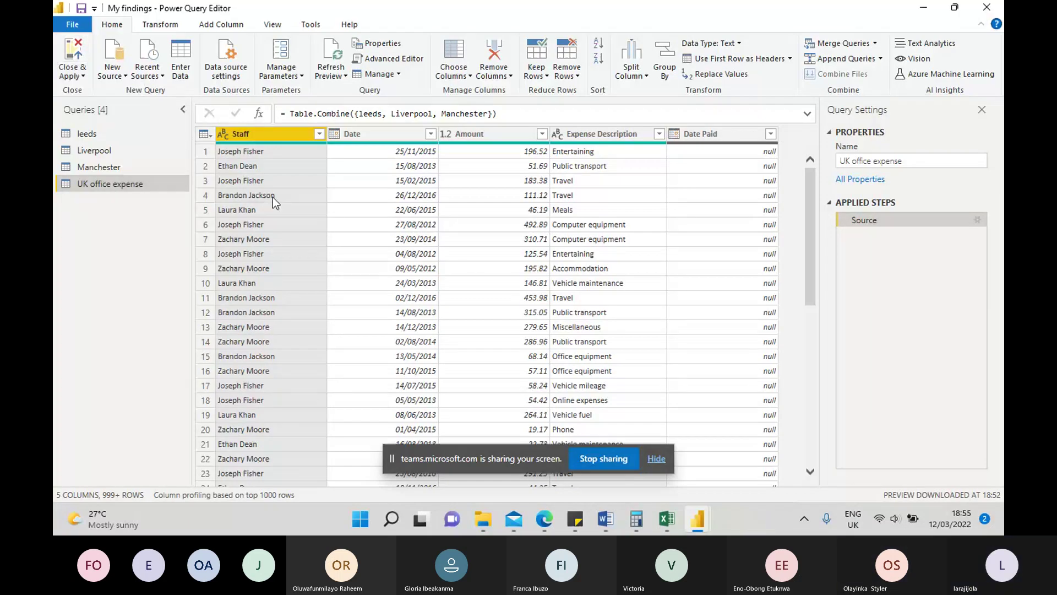
Recheck the Manchester, Liverpool, leeds and UK office expense queries, and close the editor with the changes applied.
click(108, 173)
click(109, 151)
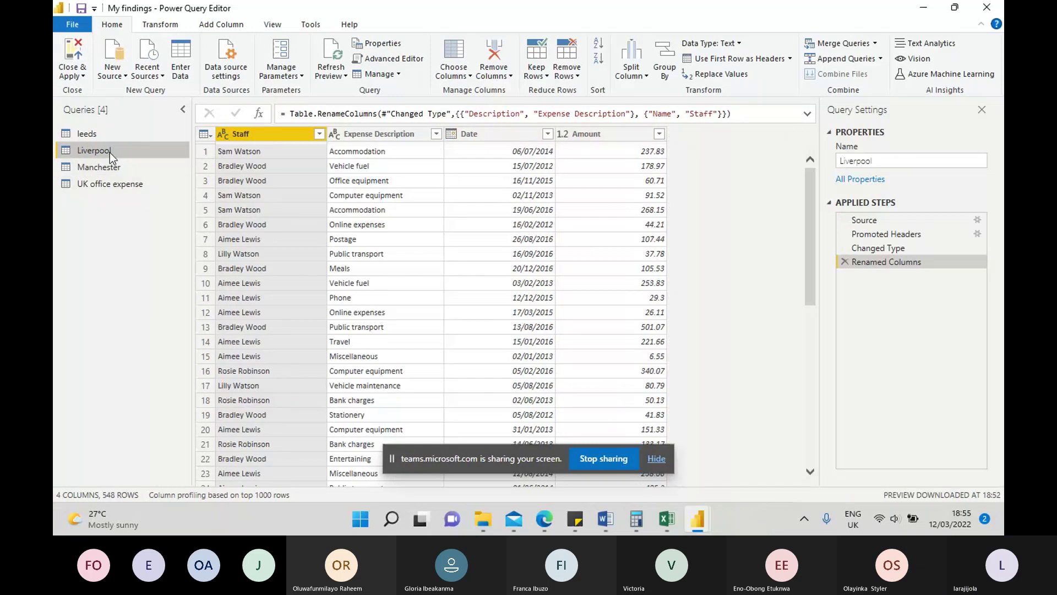
click(88, 133)
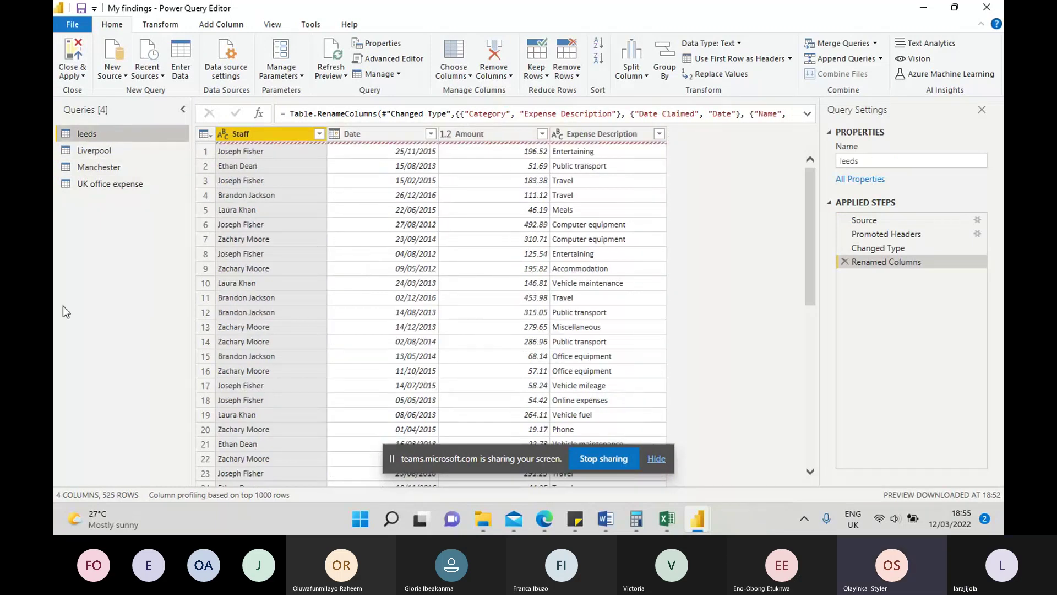
click(103, 186)
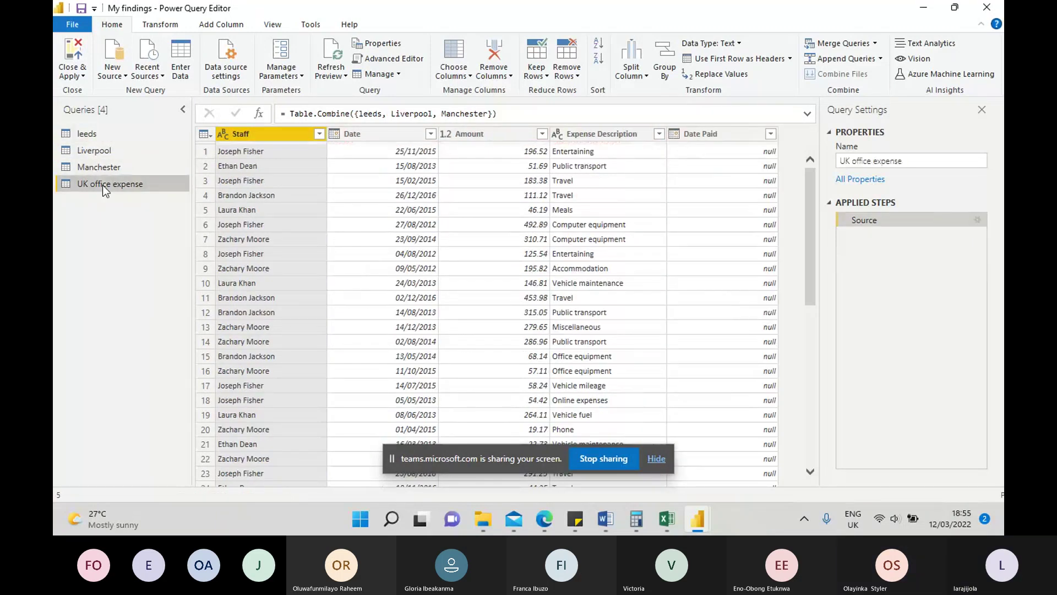
click(83, 75)
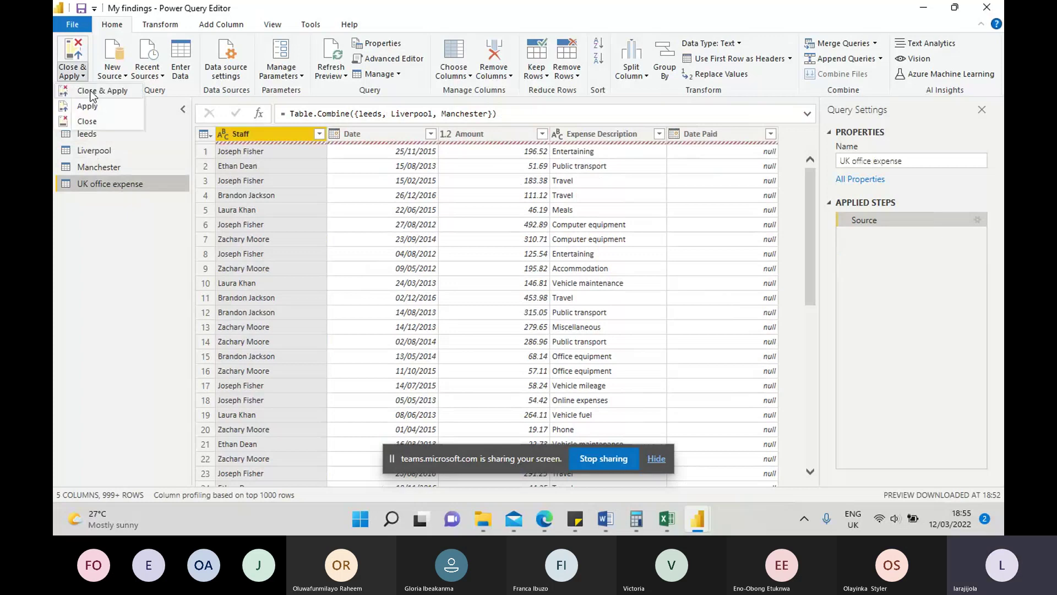
click(91, 92)
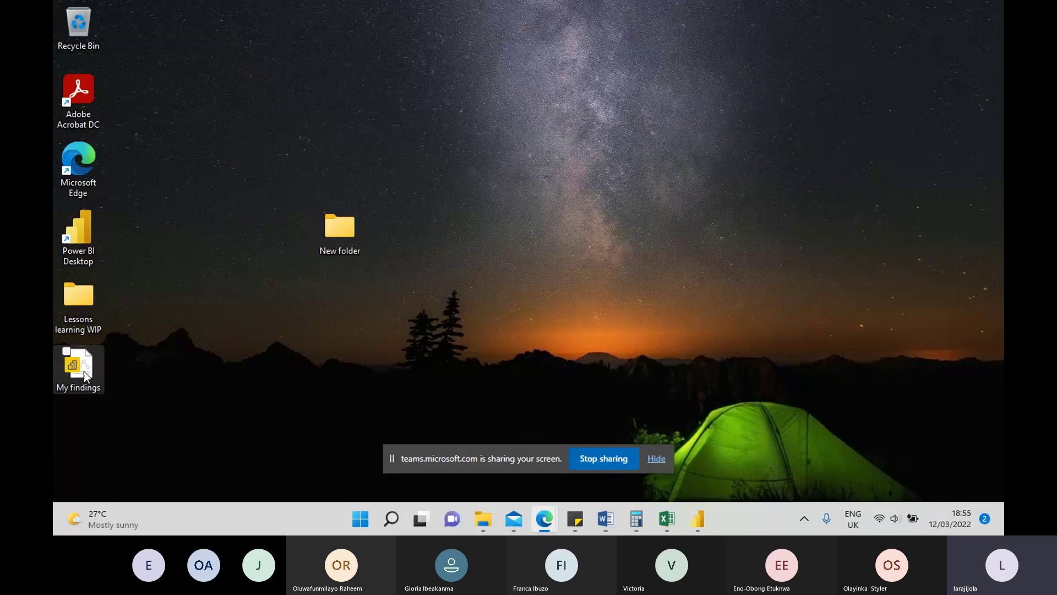
Open the My findings report from the desktop and show its UK office expense table in Data view.
double_click(80, 308)
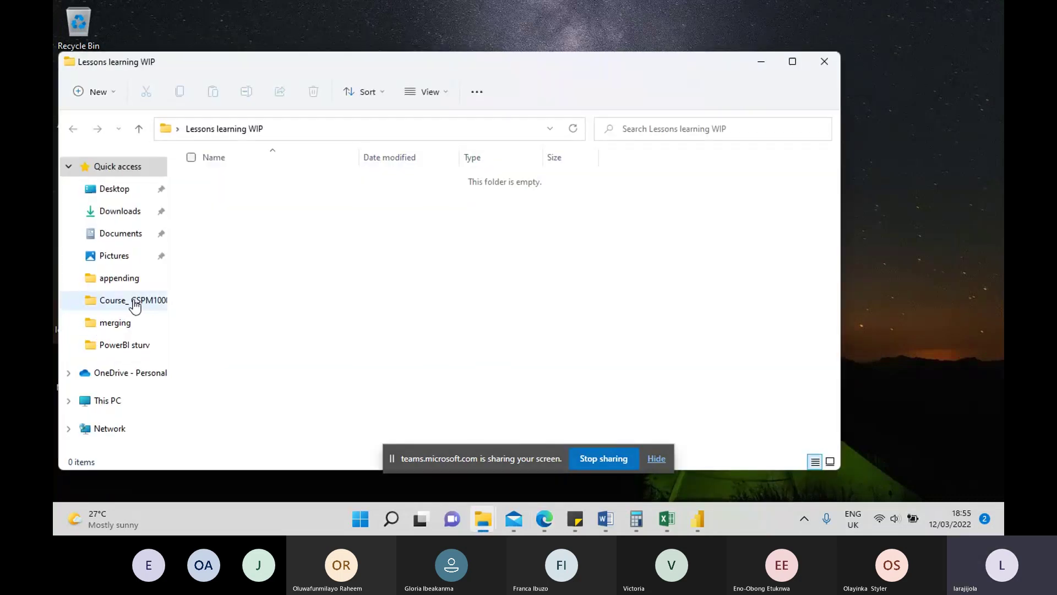
click(761, 61)
double_click(99, 381)
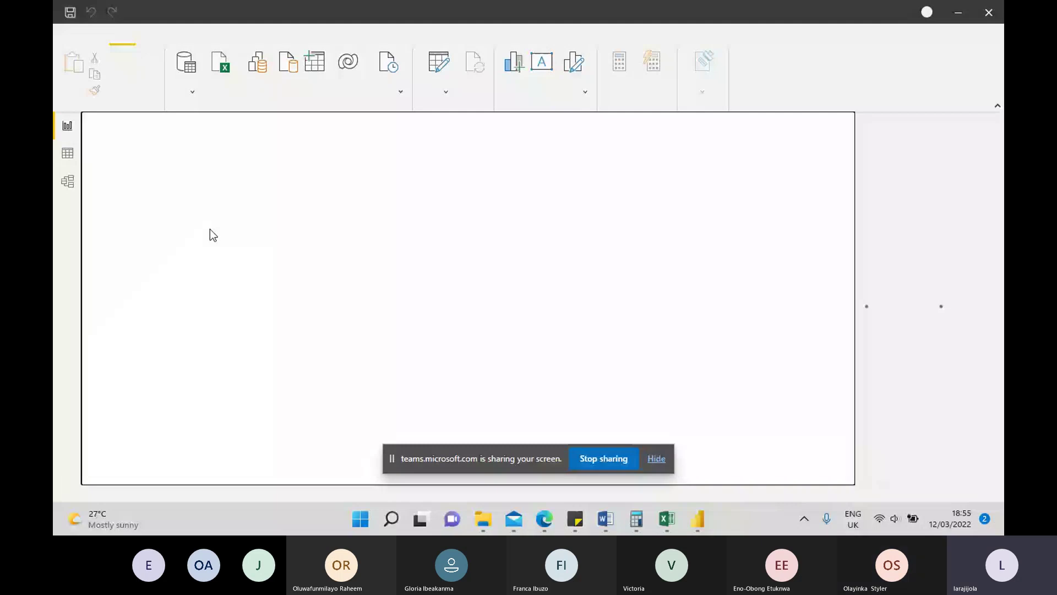
click(70, 156)
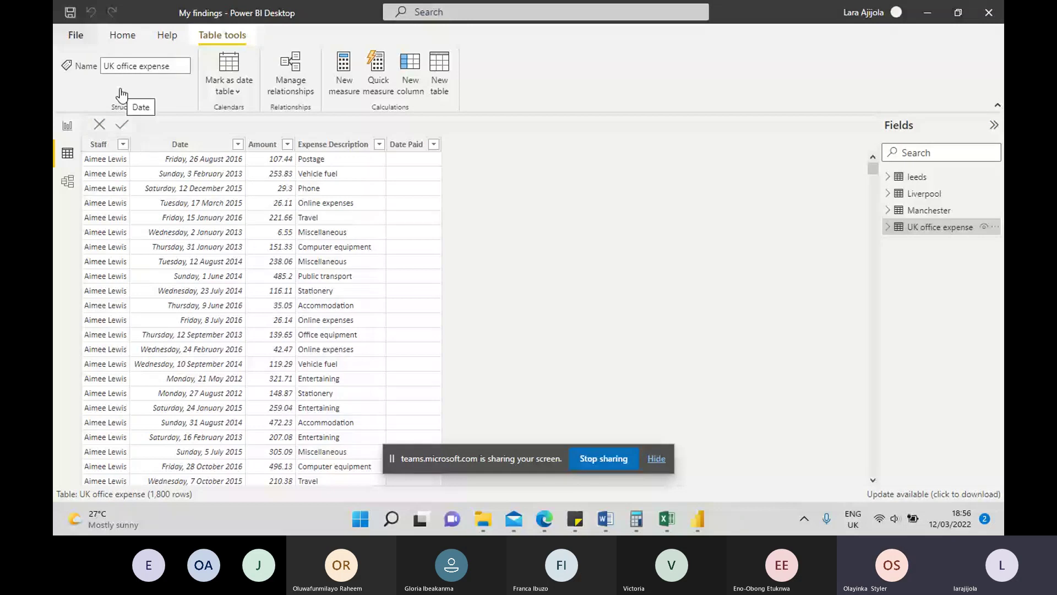
Close the Power Query Editor of the PowerBI Cohort 3 Project report without applying changes and return to the desktop.
mouse_move(700, 510)
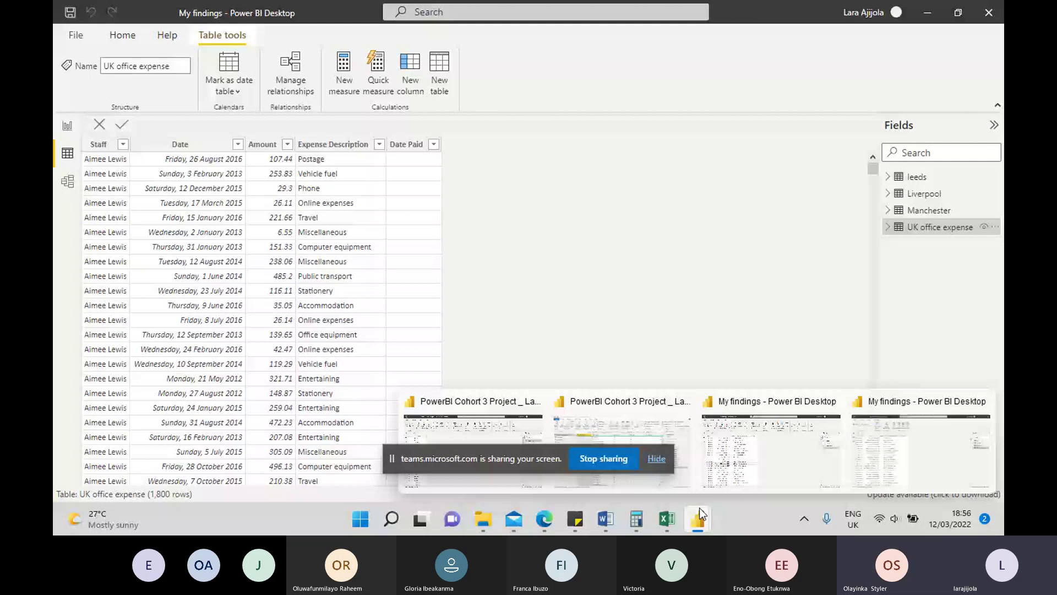
click(623, 430)
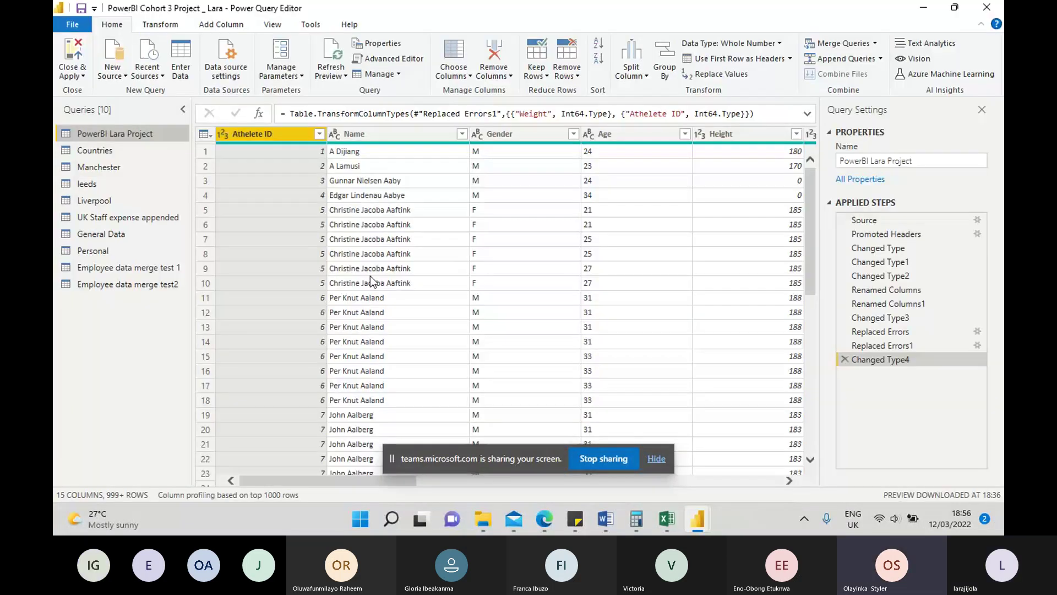
click(76, 82)
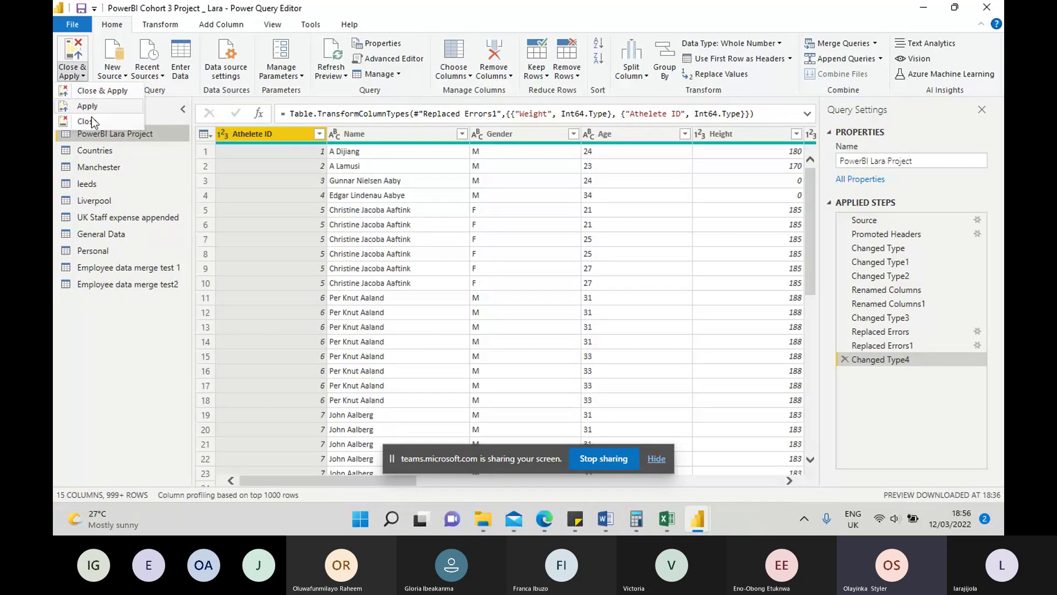
click(94, 121)
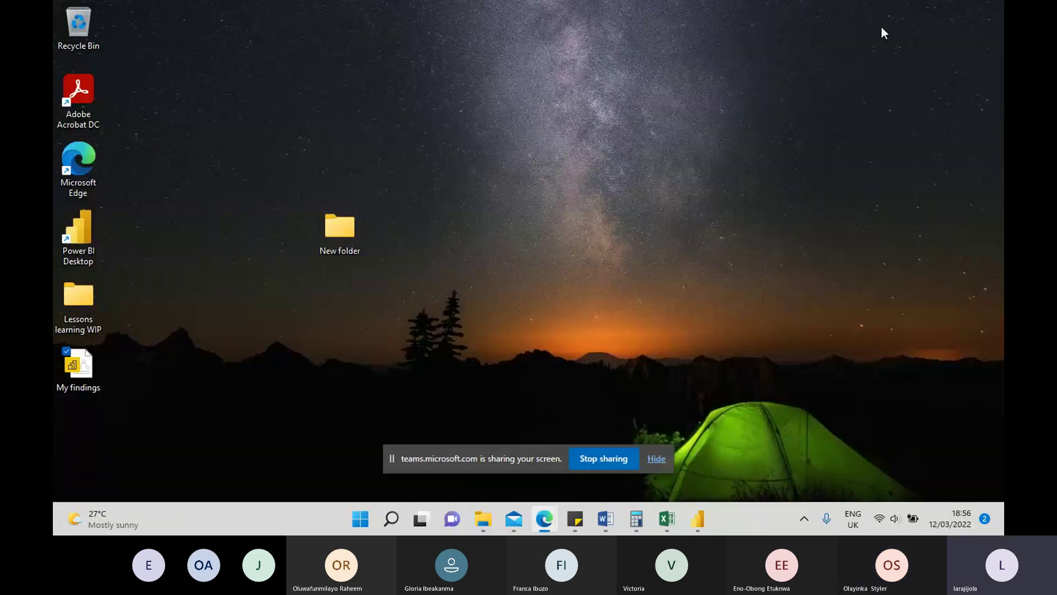
click(928, 12)
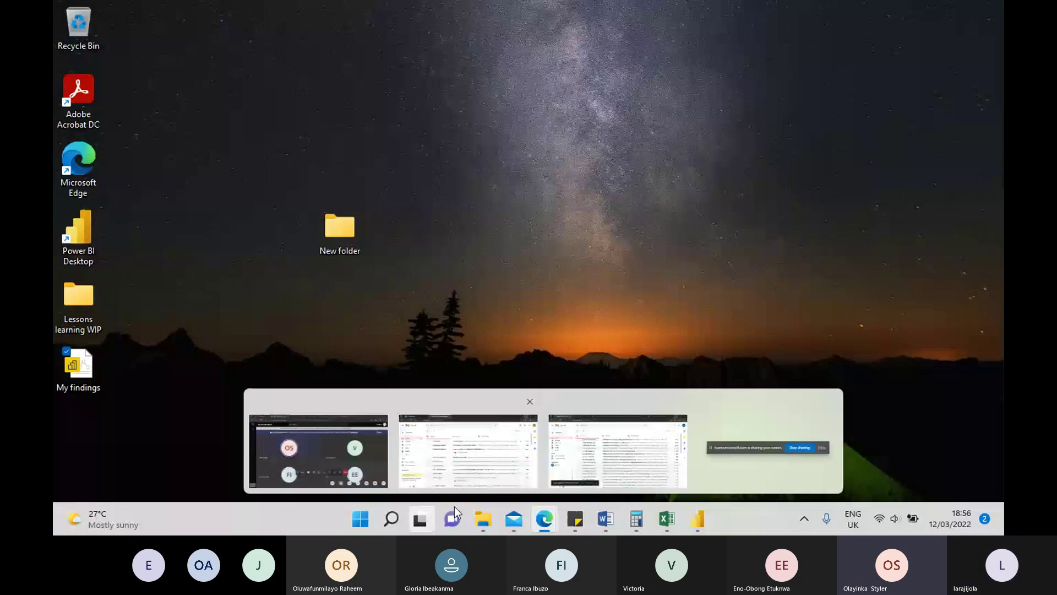
Open the PowerBI Cohort 3 Project Power BI file from the PowerBI sturv folder.
mouse_move(482, 519)
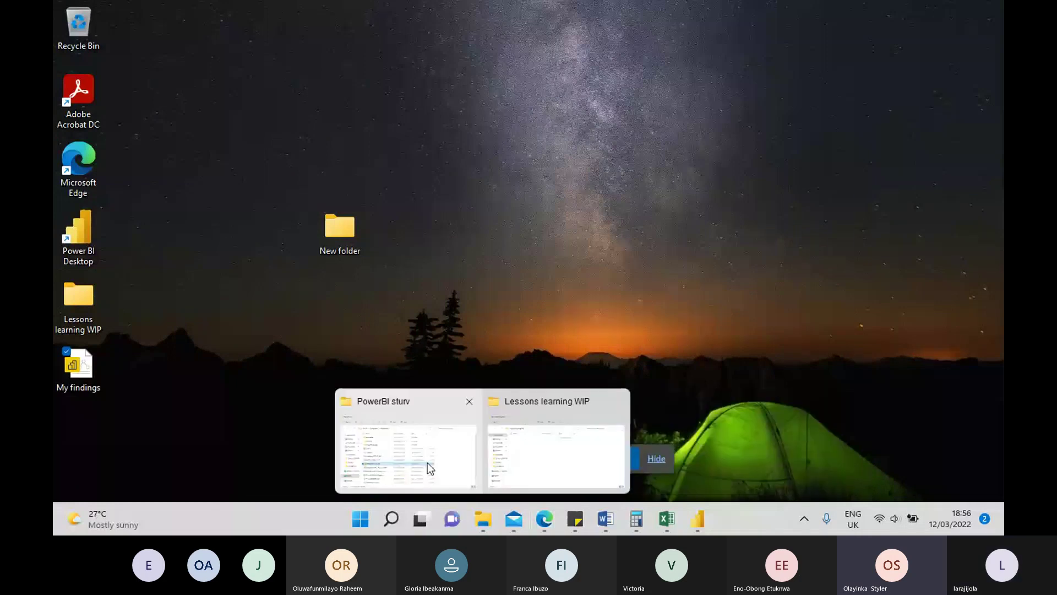
click(429, 464)
click(242, 354)
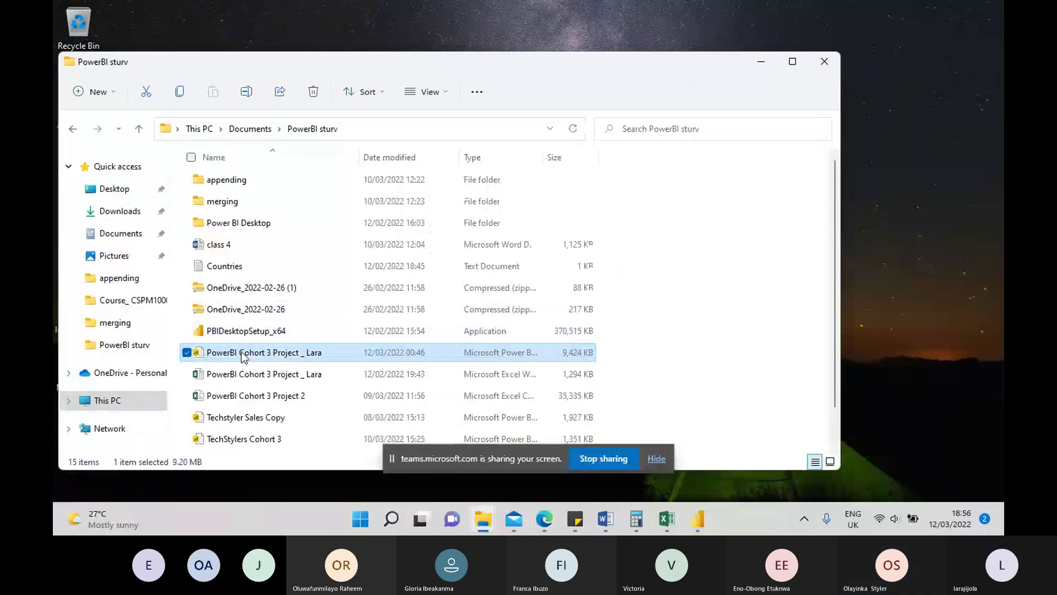
double_click(241, 352)
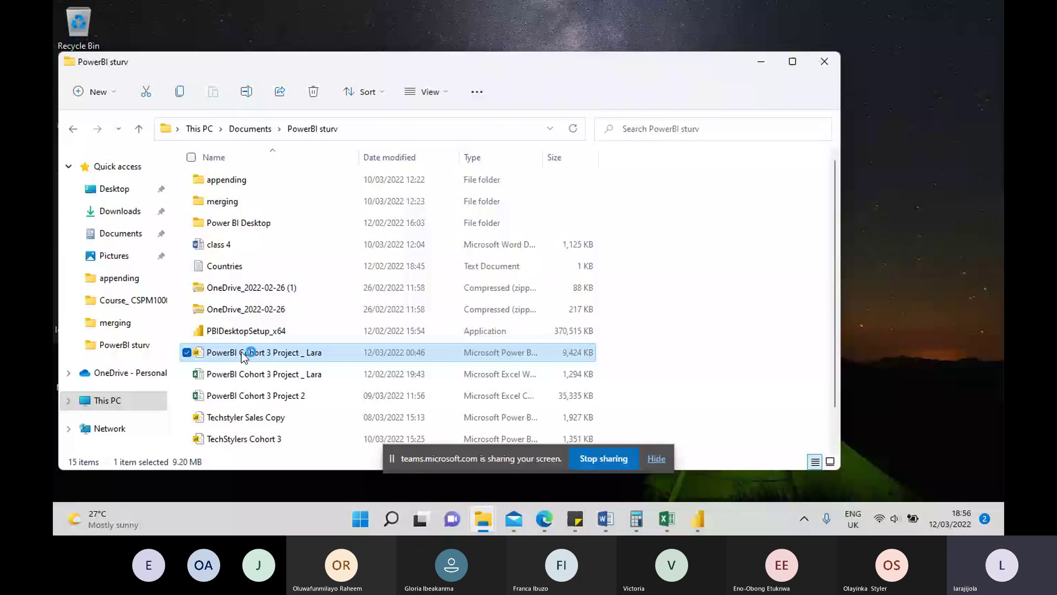
Bring up the PowerBI Cohort 3 Project report, view its Countries table in Data view and switch to Report view.
click(698, 519)
click(628, 445)
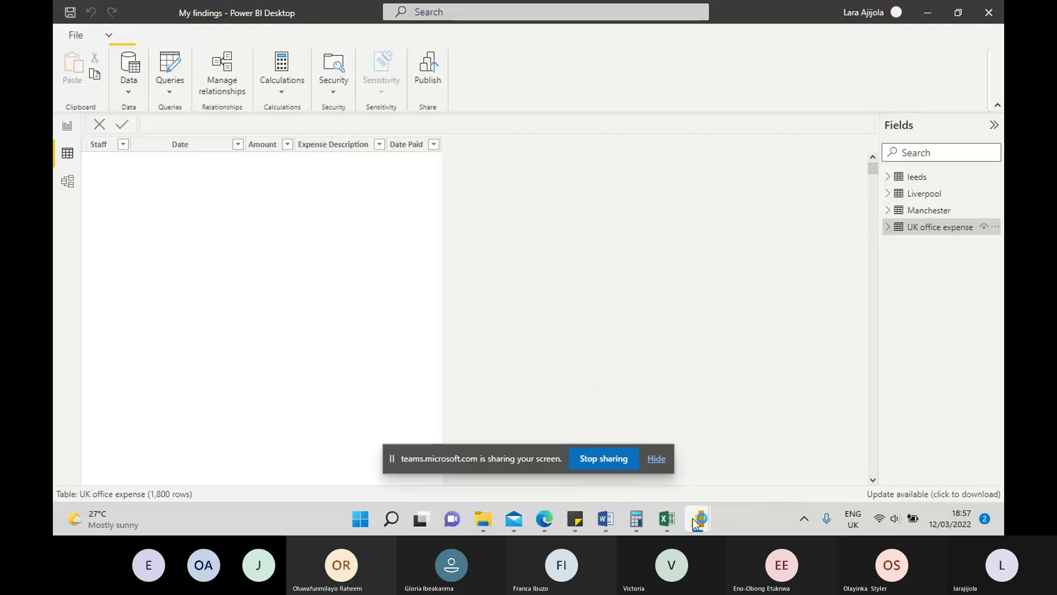
mouse_move(694, 518)
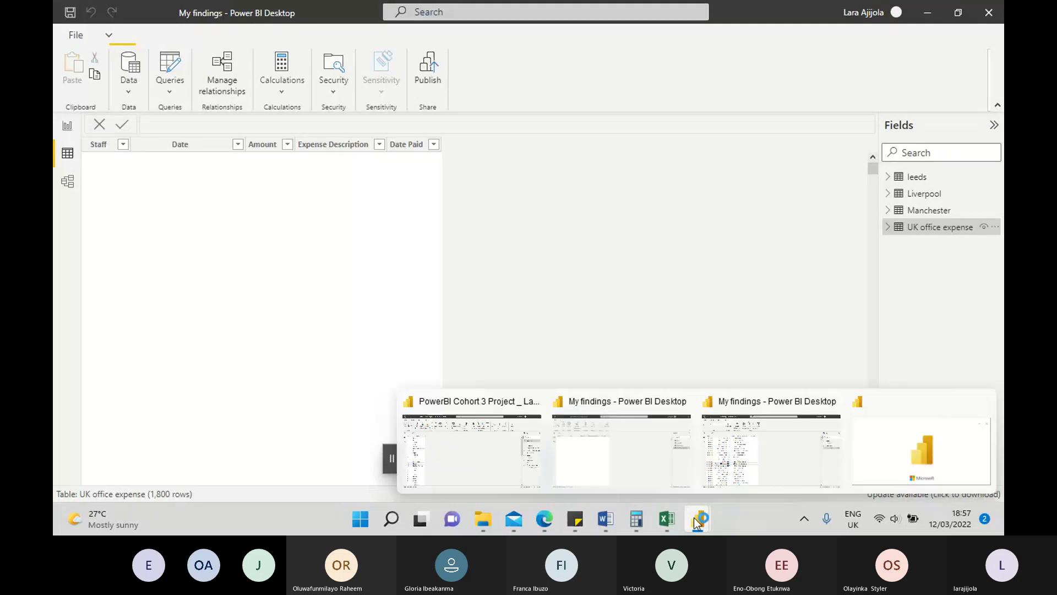
mouse_move(626, 515)
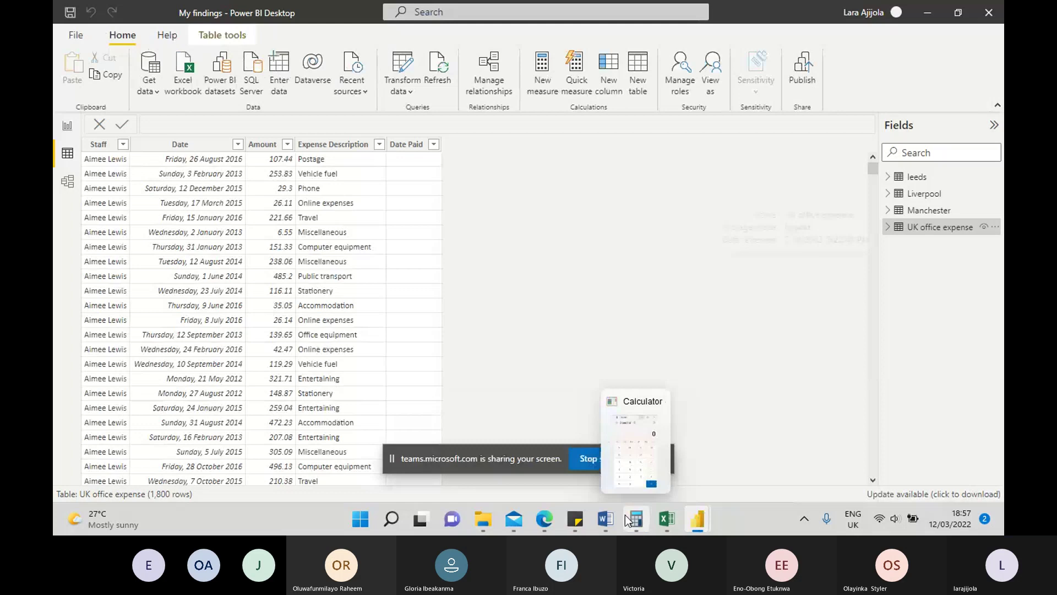
click(926, 12)
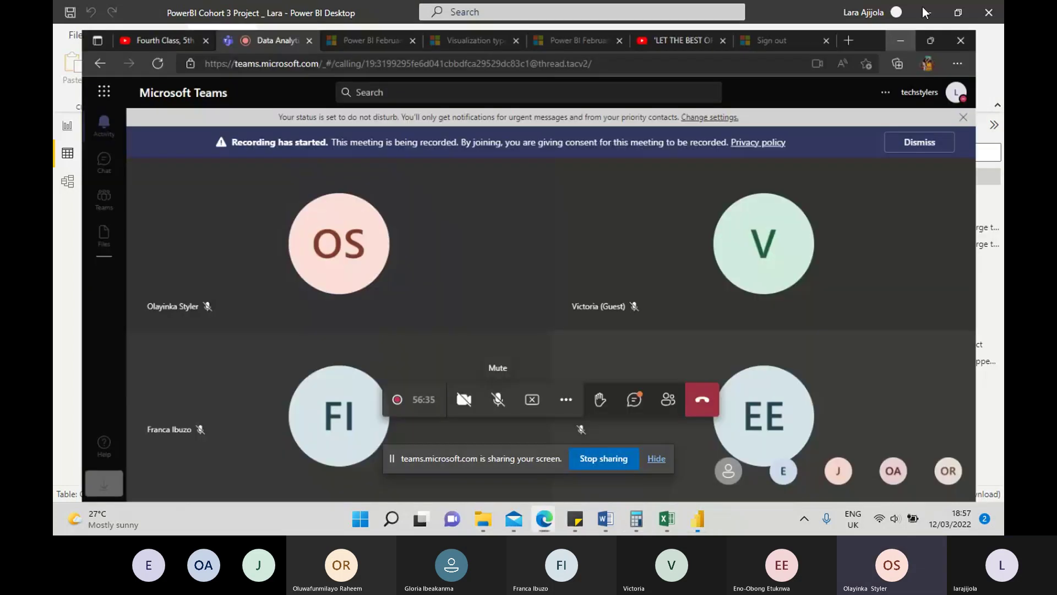
click(66, 154)
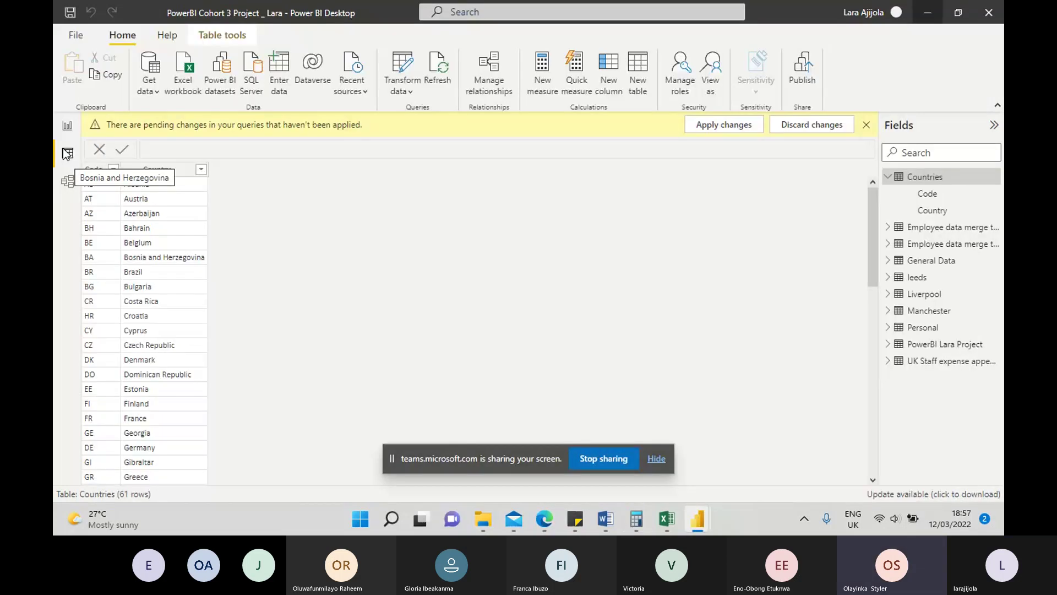
click(68, 127)
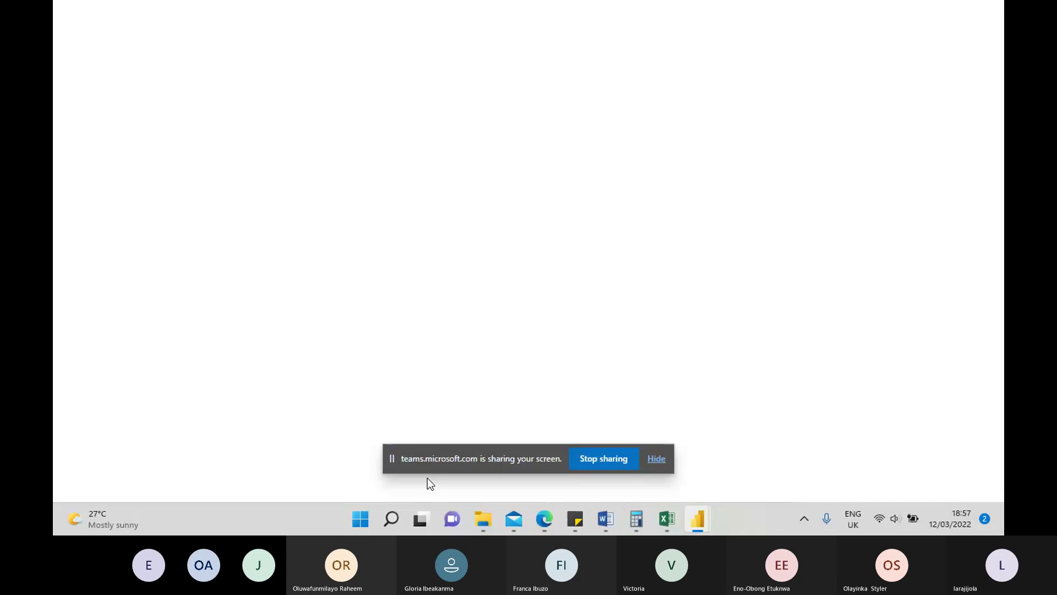
Switch to the Teams meeting, unmute the microphone and return to the PowerBI Cohort 3 Project report.
mouse_move(554, 507)
click(491, 470)
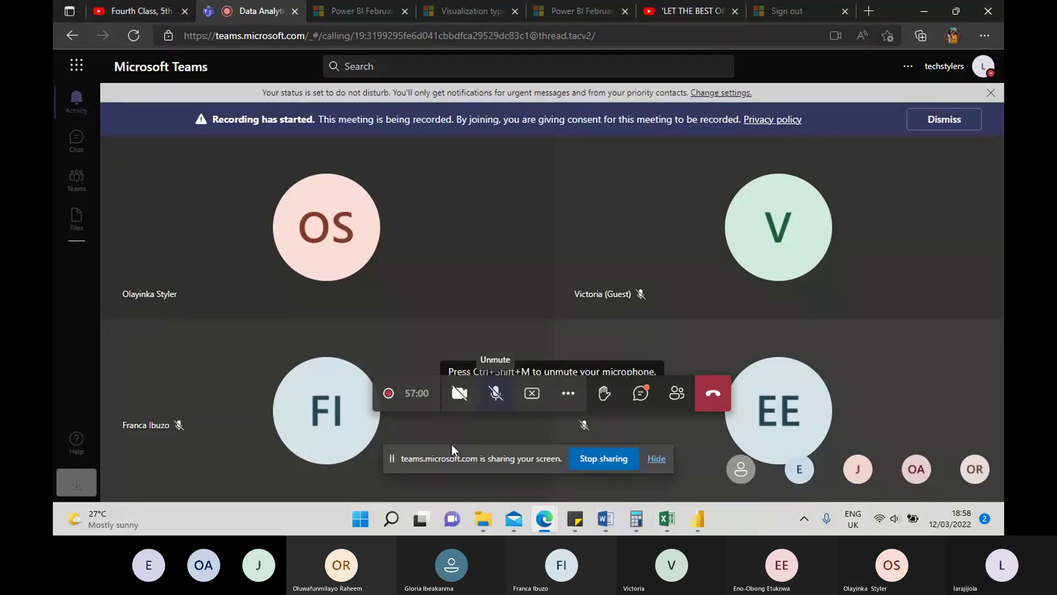
click(494, 397)
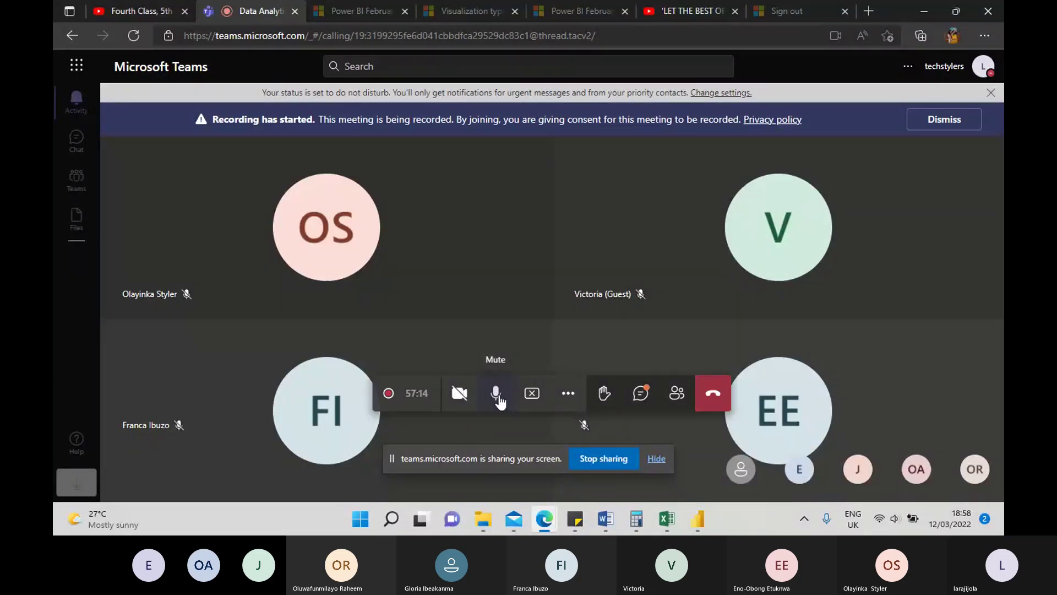
mouse_move(698, 519)
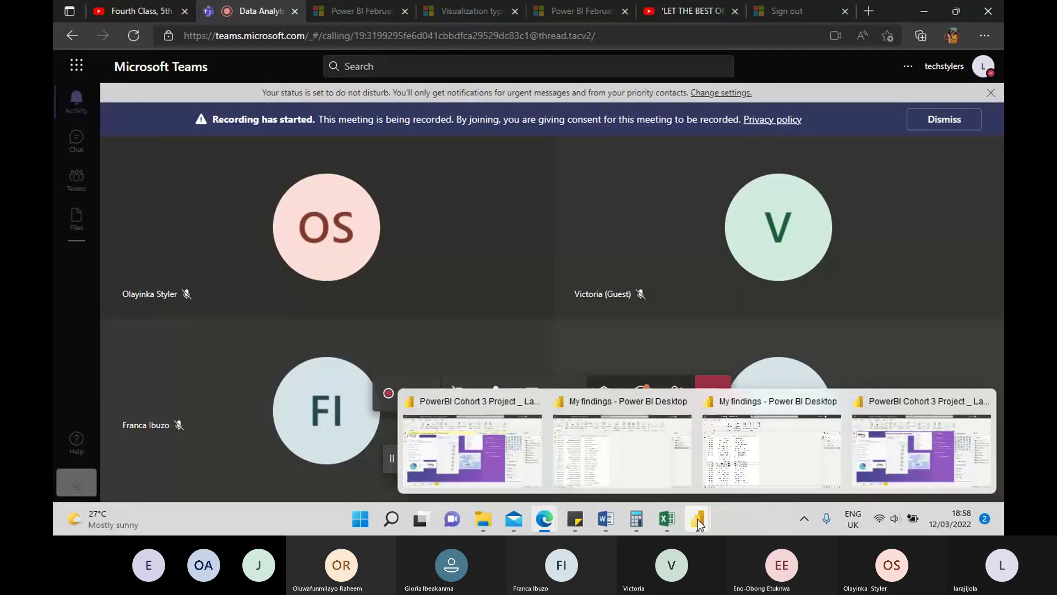
click(483, 465)
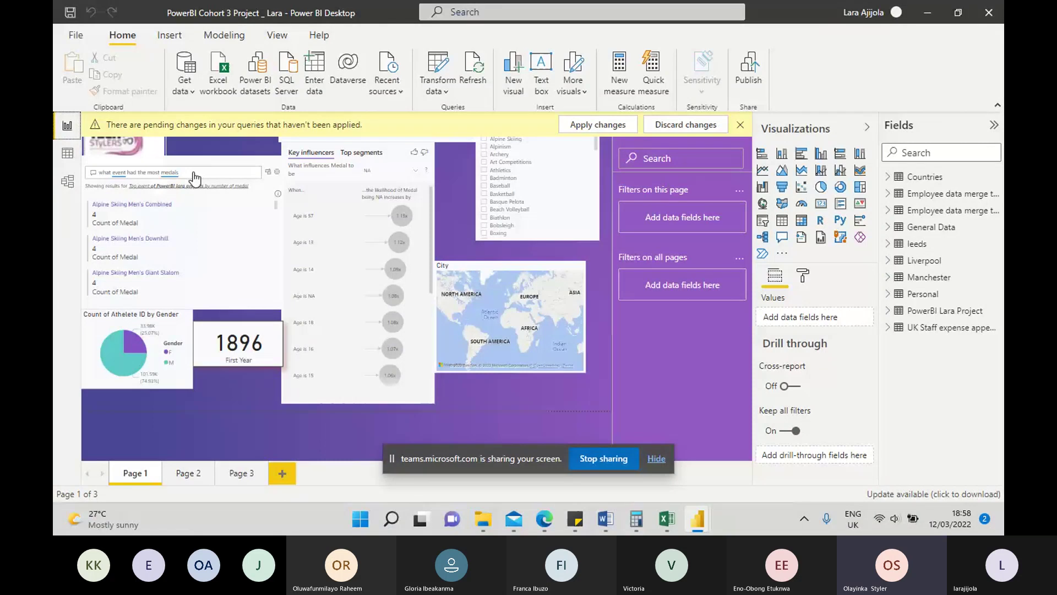
Dismiss the pending changes notice and browse the events listed in the medals Q&A visual on Page 1.
click(666, 131)
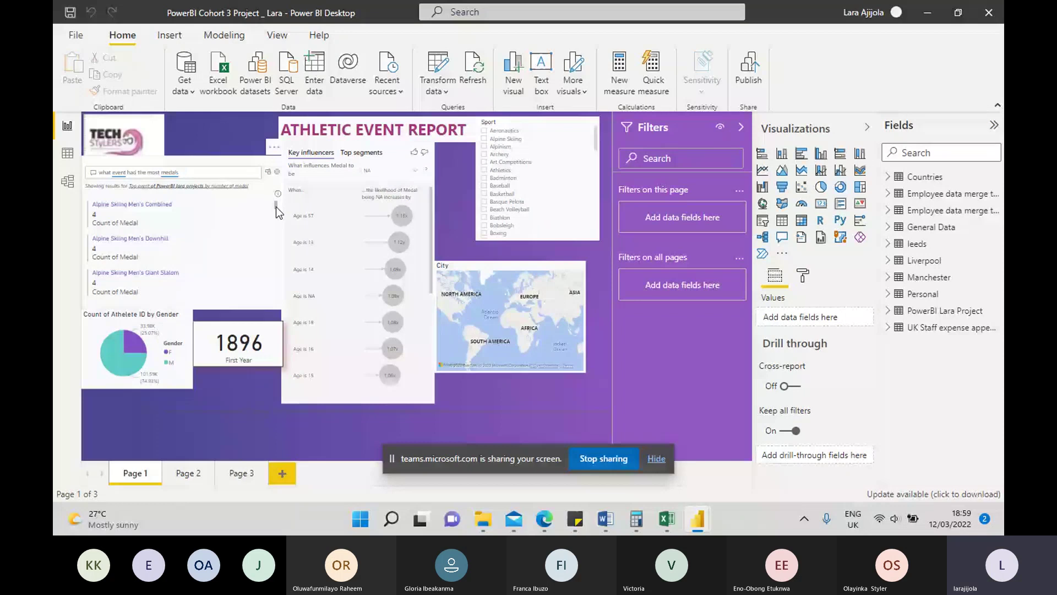
scroll(275, 215, down, 1)
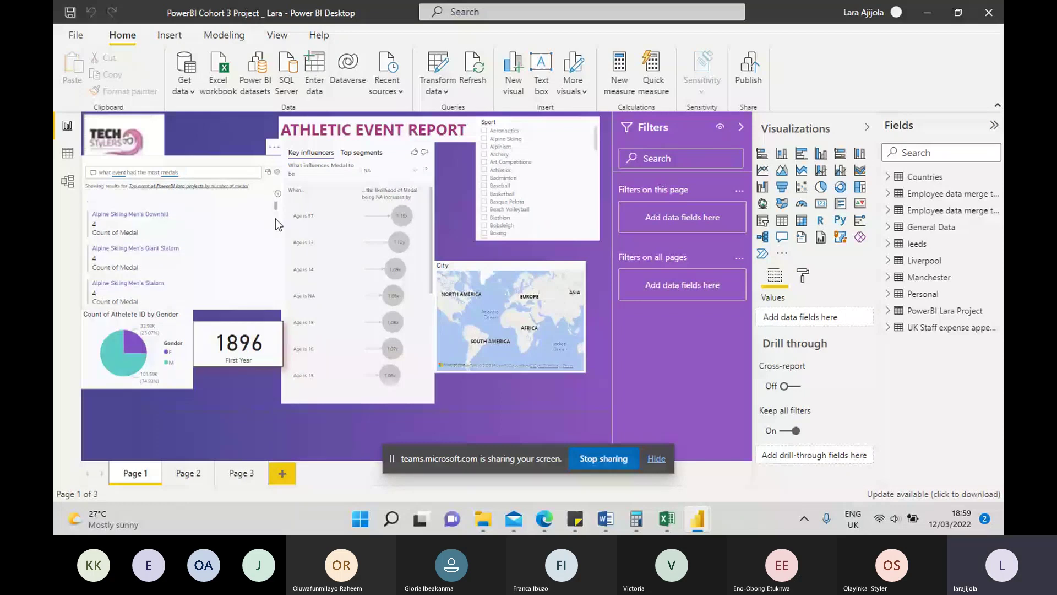
click(275, 219)
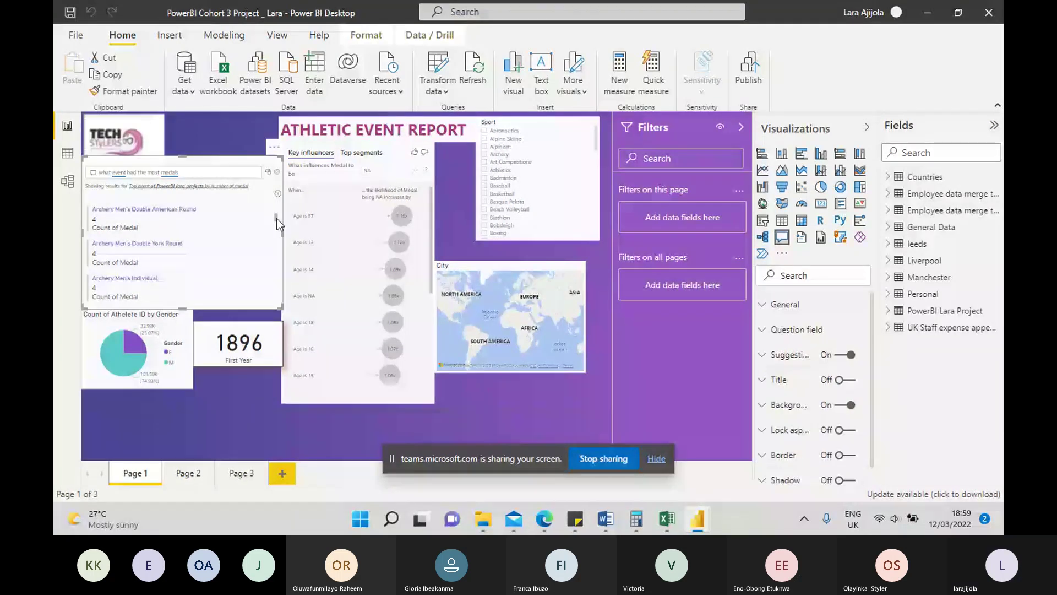
drag(277, 223, 274, 230)
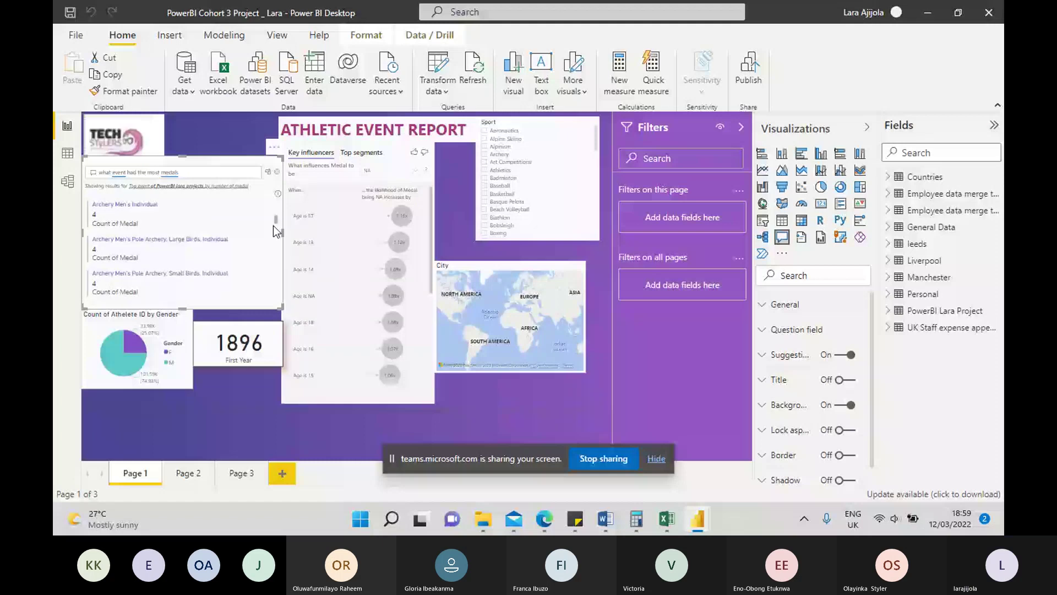
scroll(273, 226, down, 3)
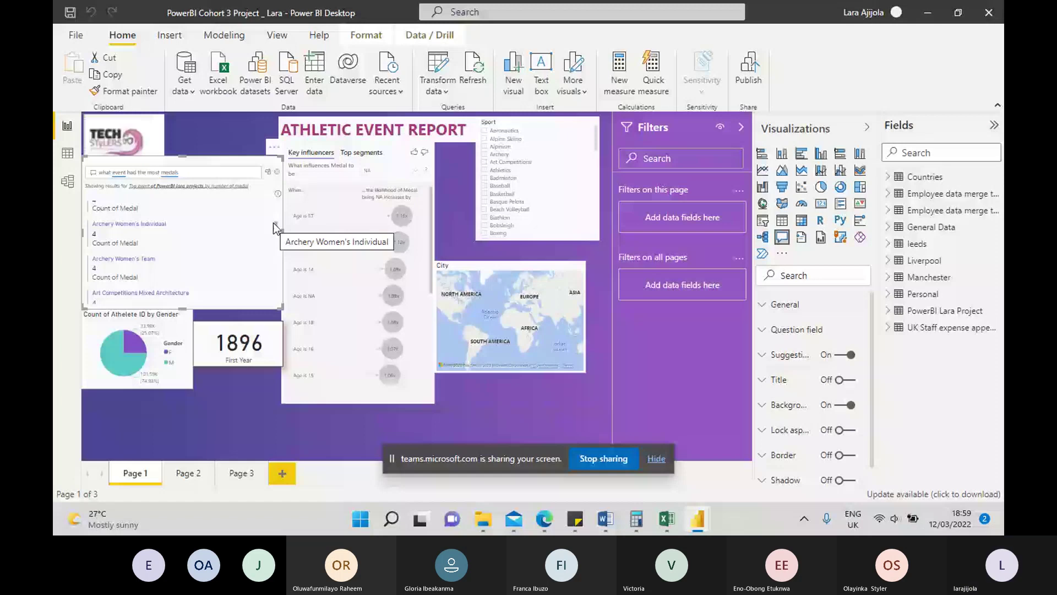
Check the Teams meeting, return to the report and read further down the medals Q&A visual's event list.
click(544, 521)
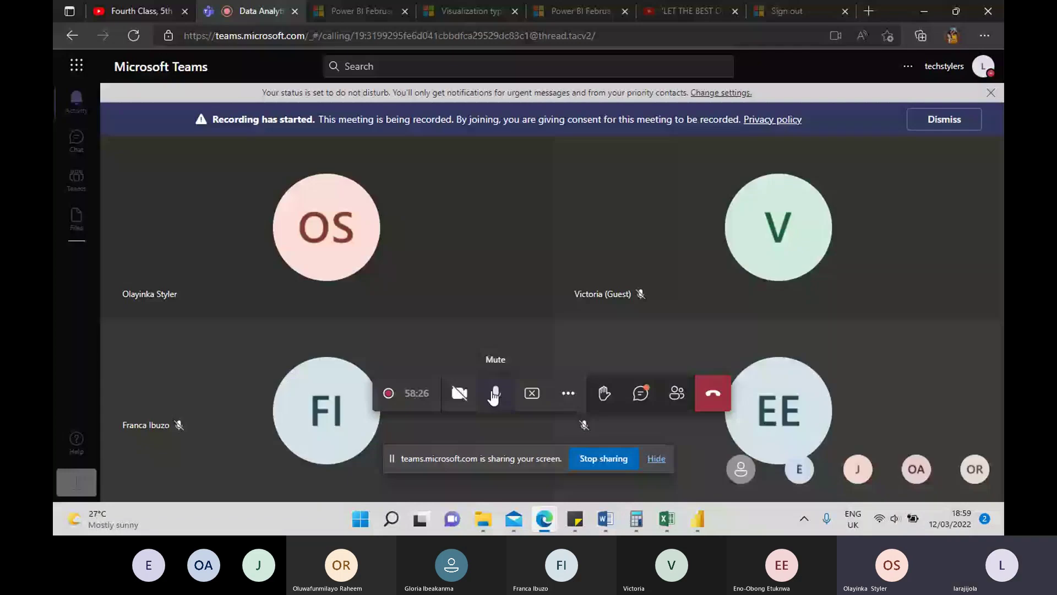
click(698, 518)
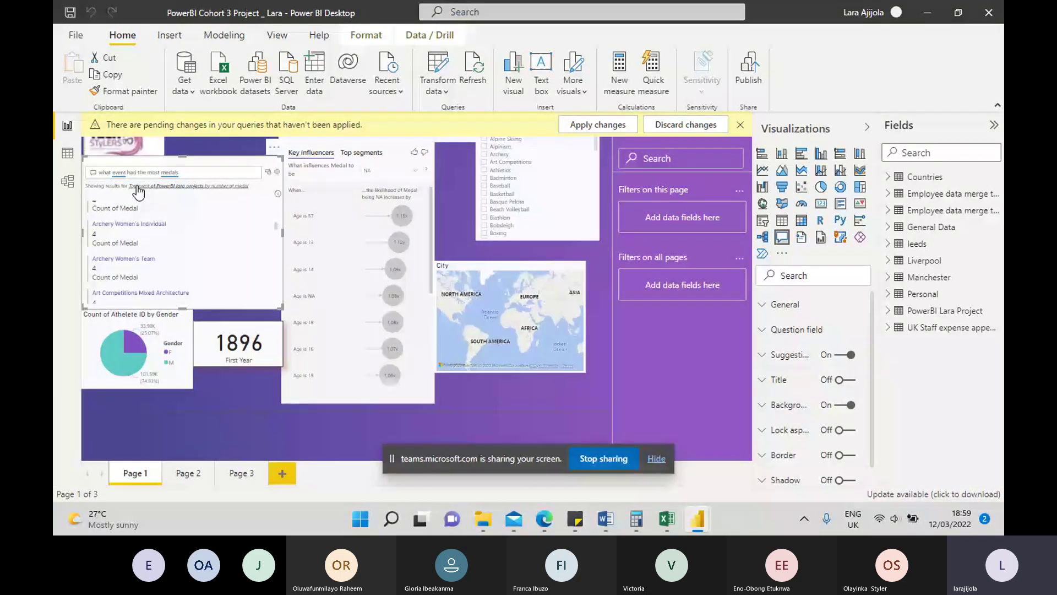
click(471, 289)
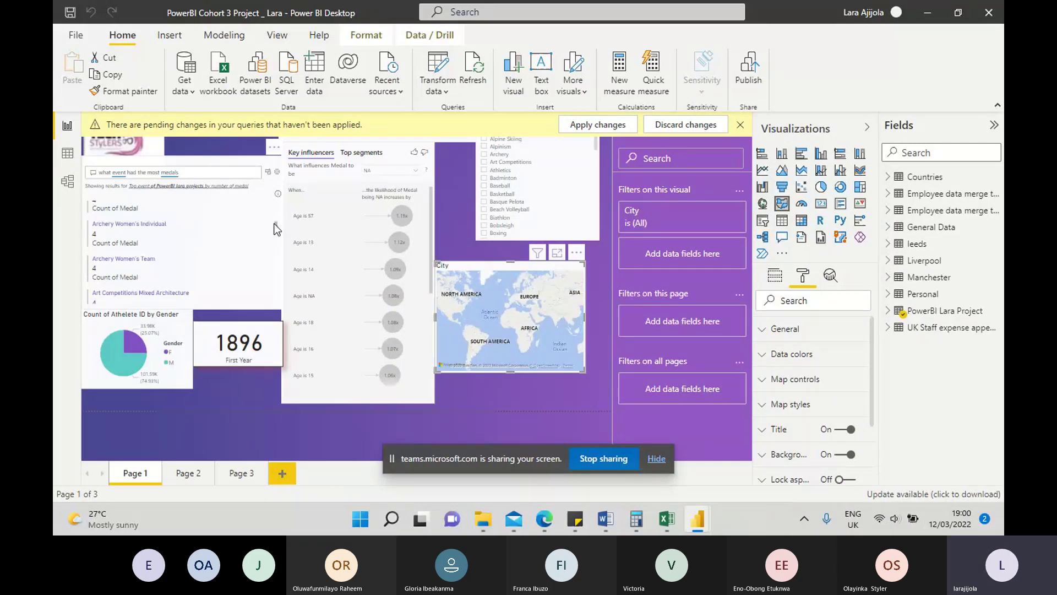
scroll(276, 229, down, 1)
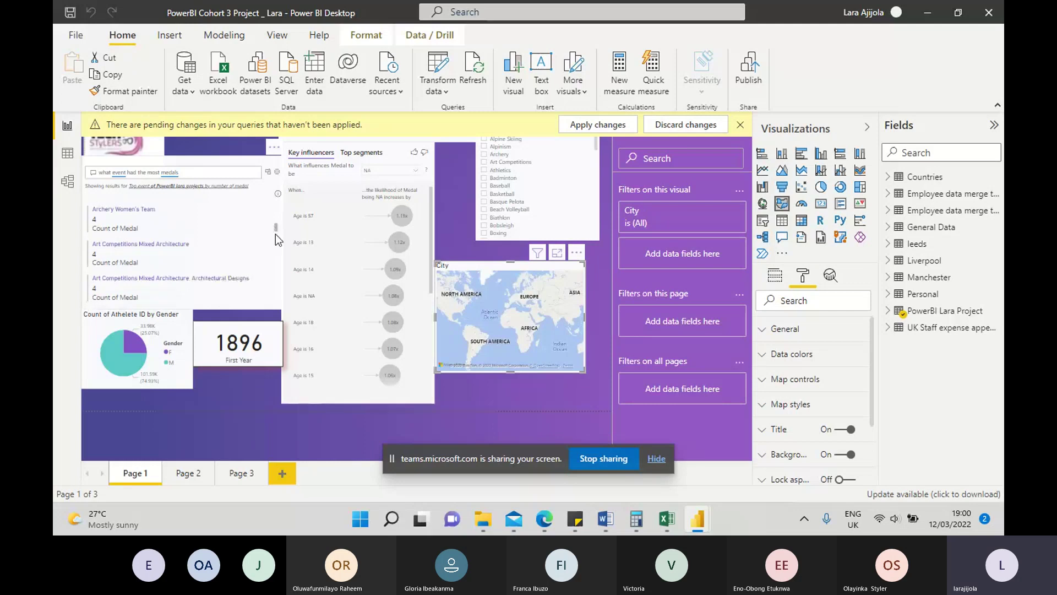
scroll(277, 240, down, 3)
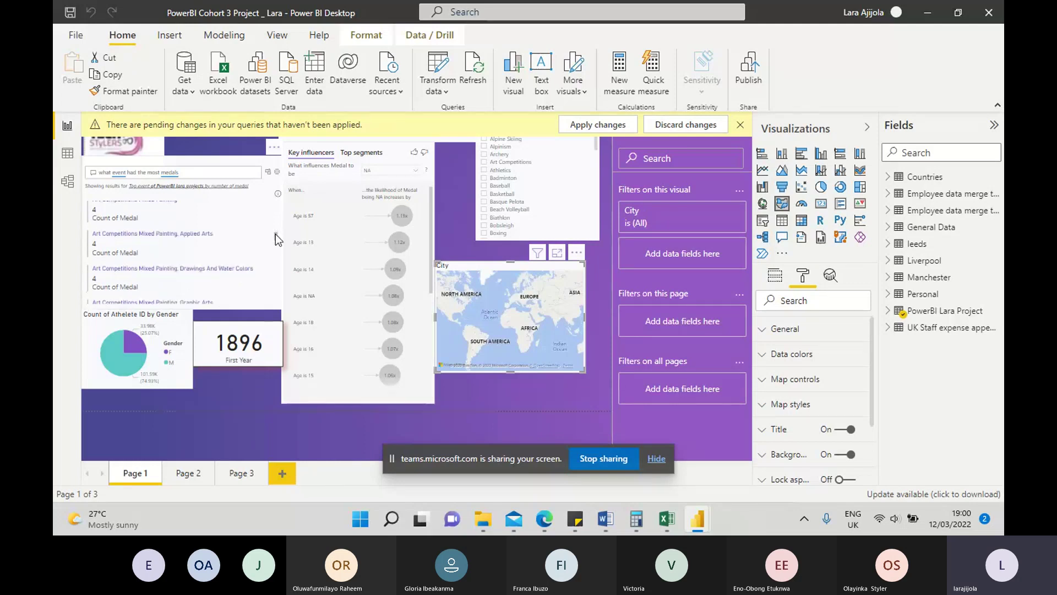
scroll(275, 233, down, 2)
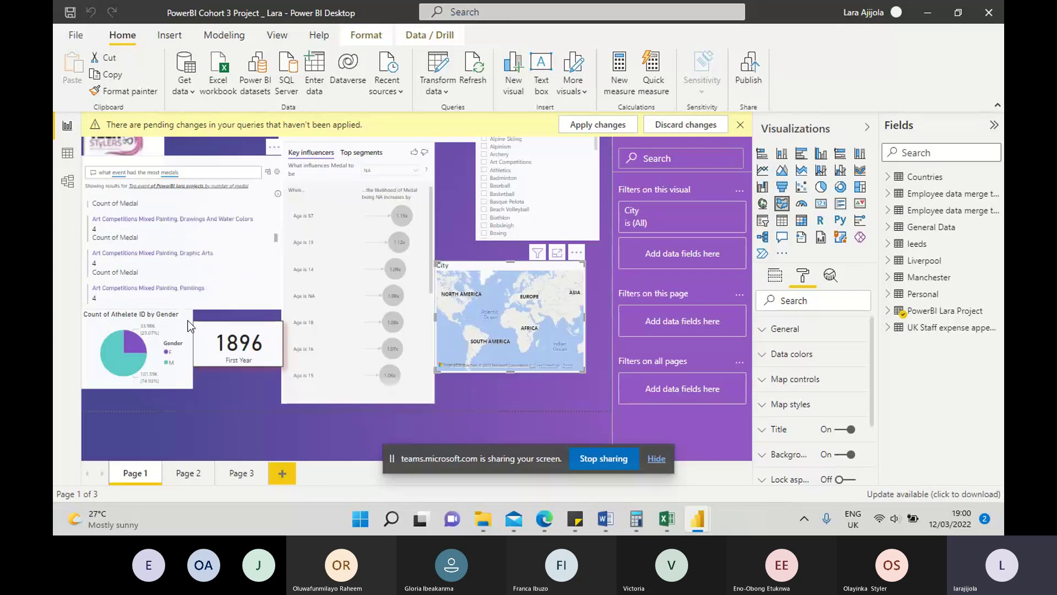
click(187, 321)
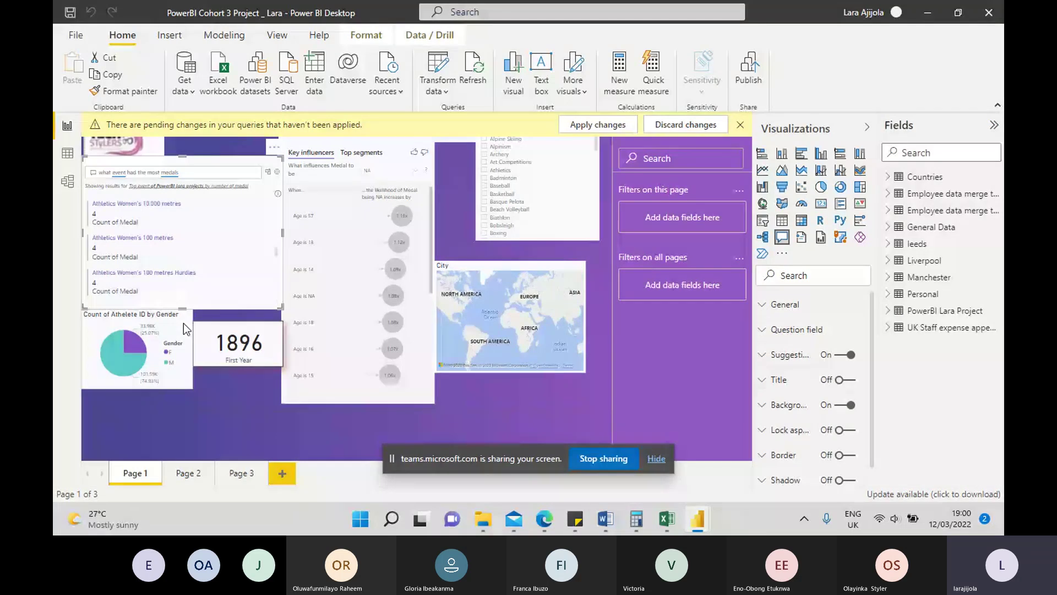
Examine the gender breakdown in the athlete pie chart and the age factors in the Key influencers visual.
click(184, 323)
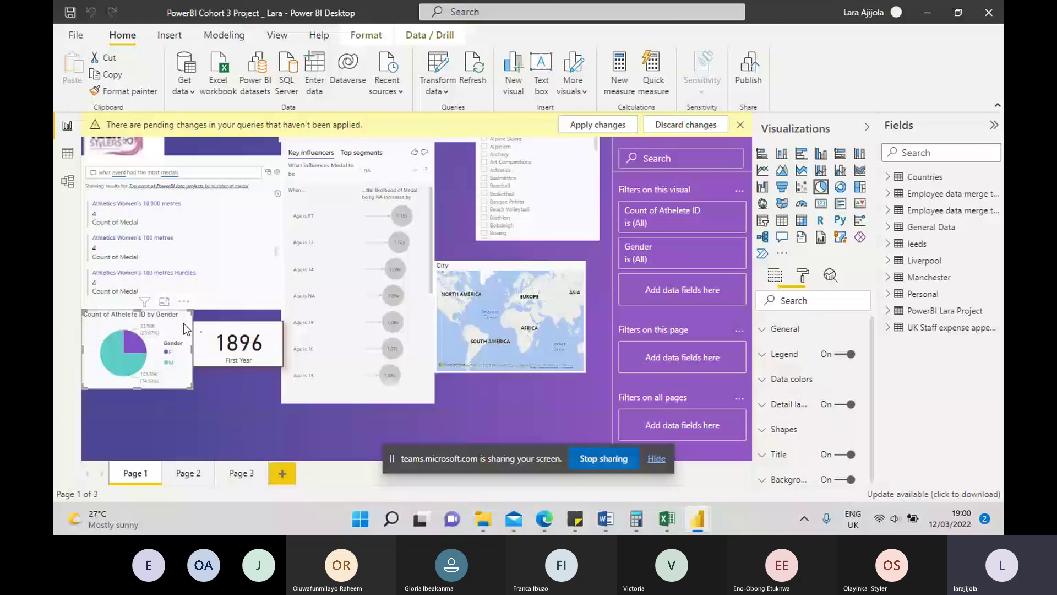
mouse_move(128, 348)
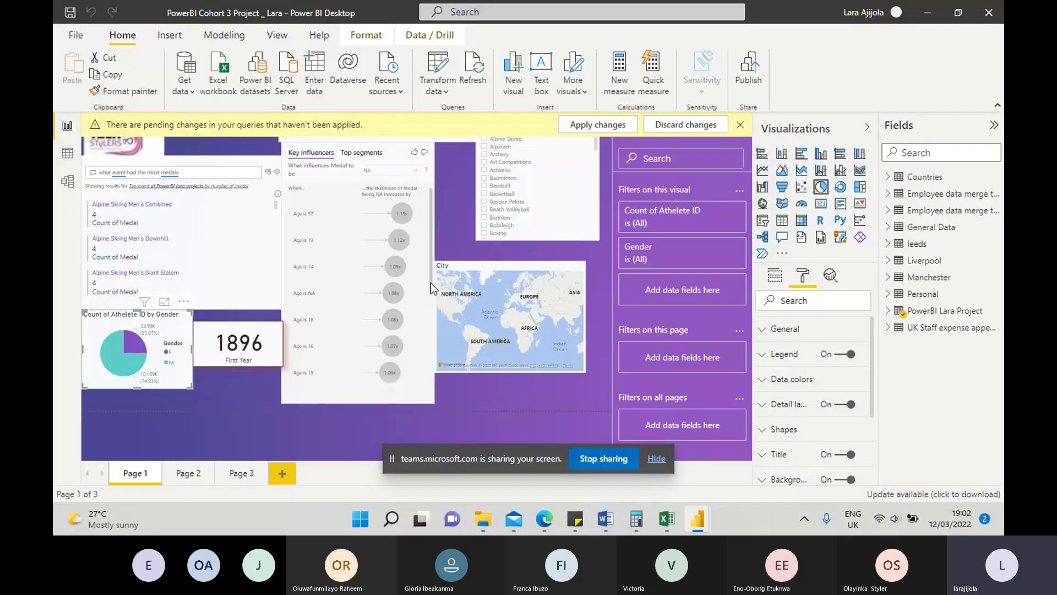
scroll(431, 282, down, 3)
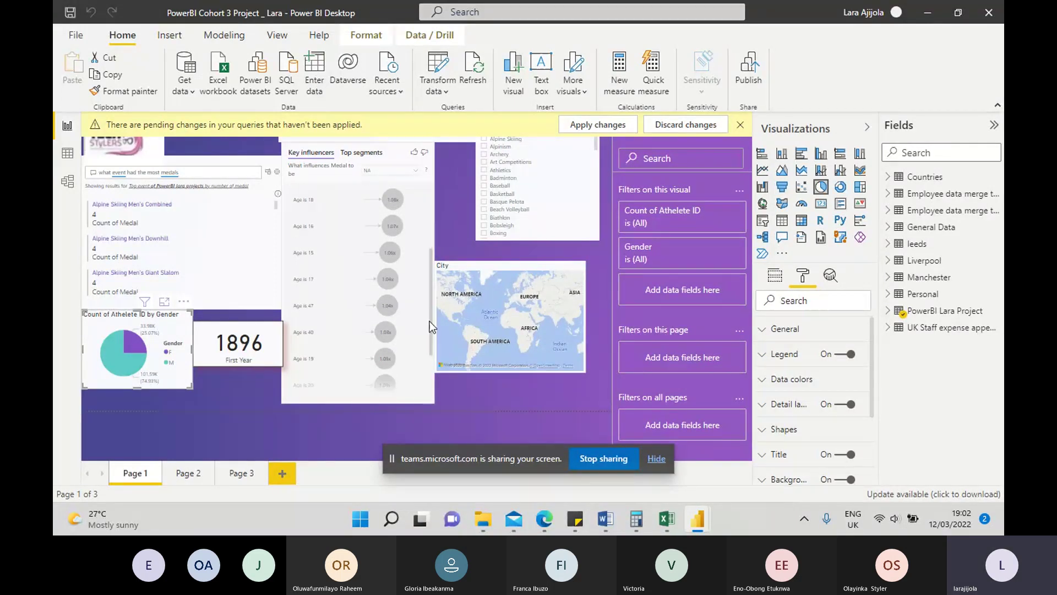
scroll(430, 327, down, 3)
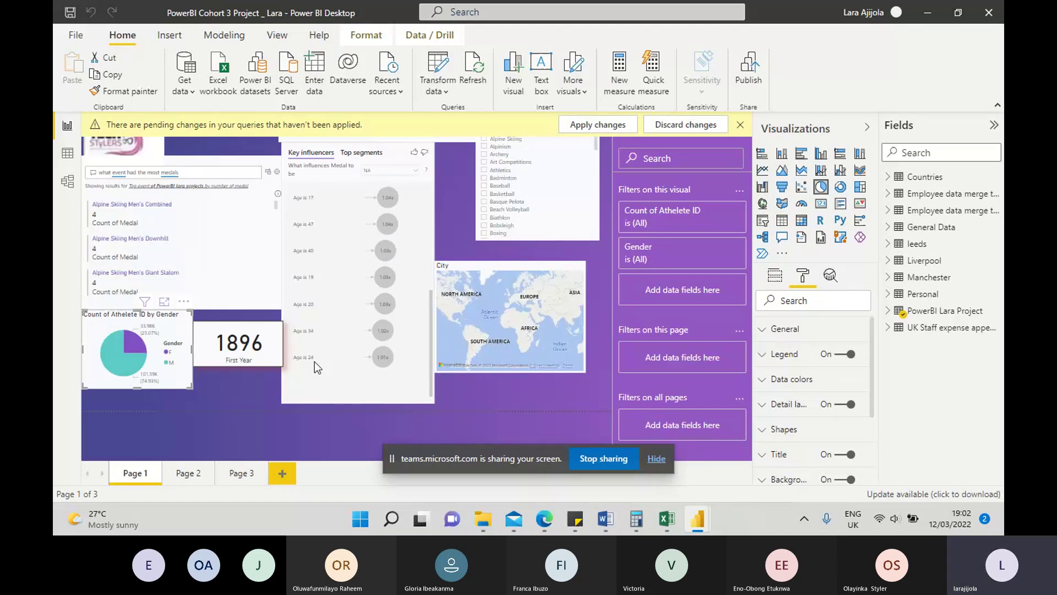
mouse_move(387, 363)
View Page 2's season chart and open Page 3, dismissing the pending changes notice and collapsing the Filters pane.
click(188, 474)
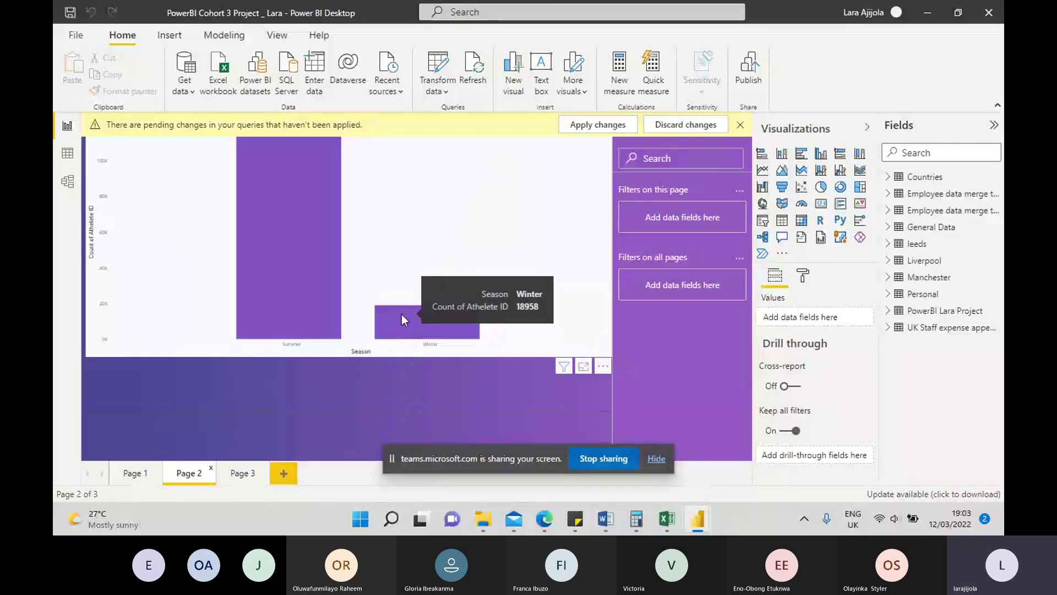
click(243, 474)
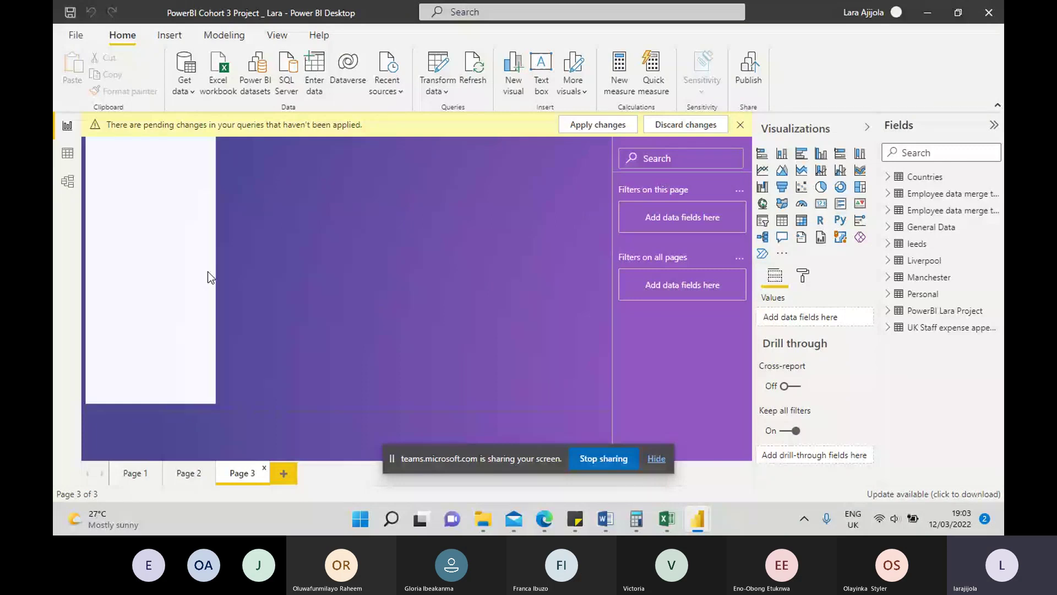
click(740, 125)
click(741, 128)
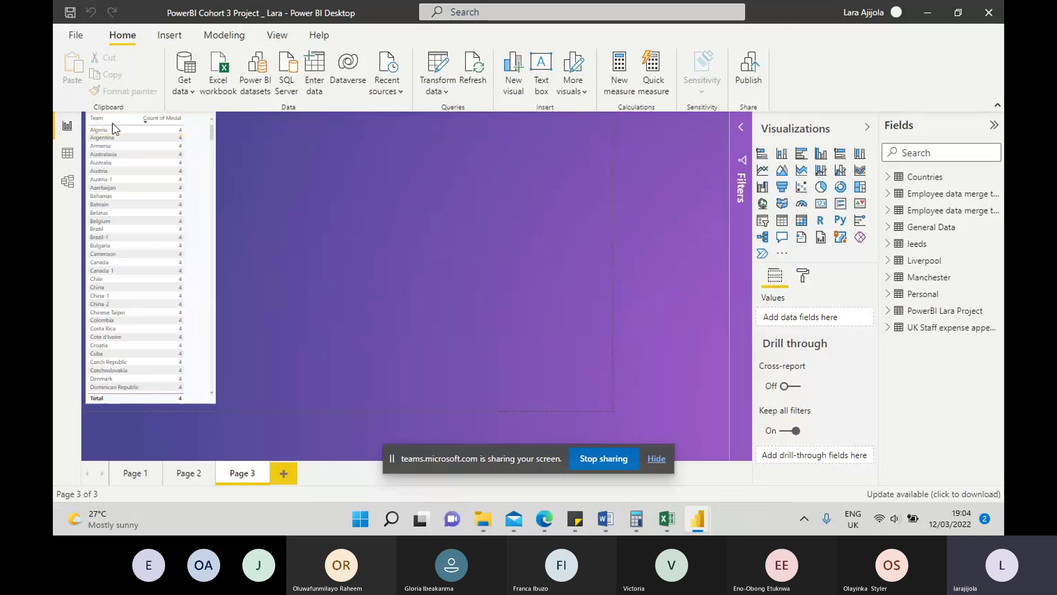
Sort the Page 3 medal table by Team in ascending order and highlight Algeria's row.
click(109, 120)
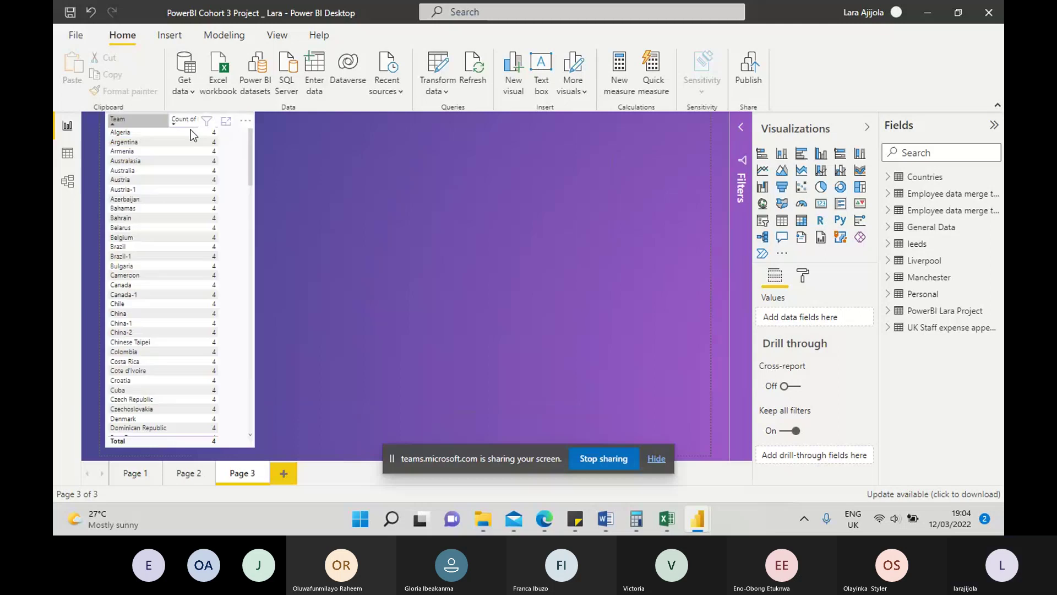
click(190, 130)
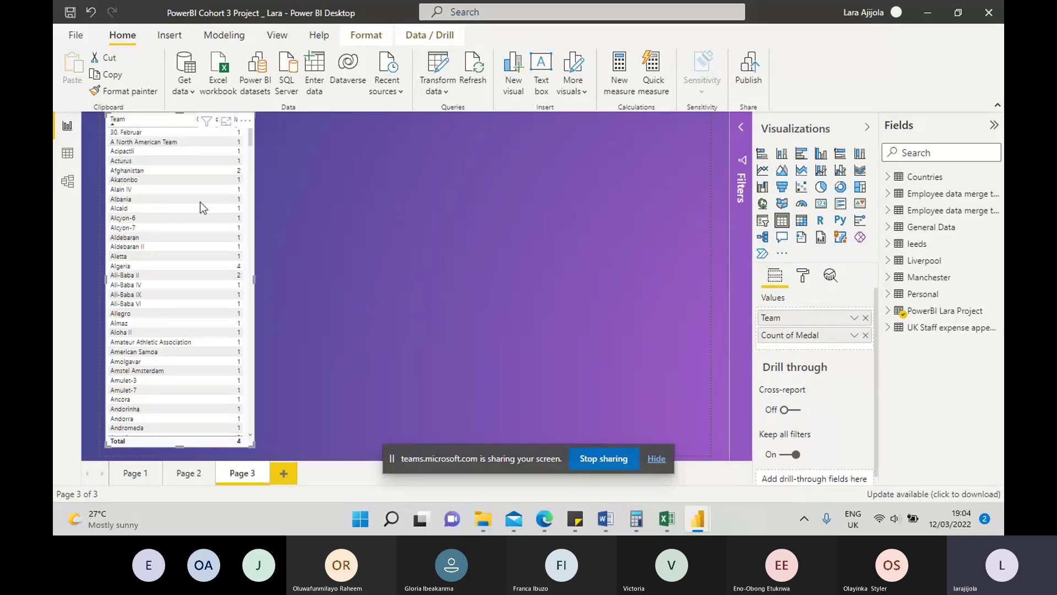
scroll(209, 200, down, 5)
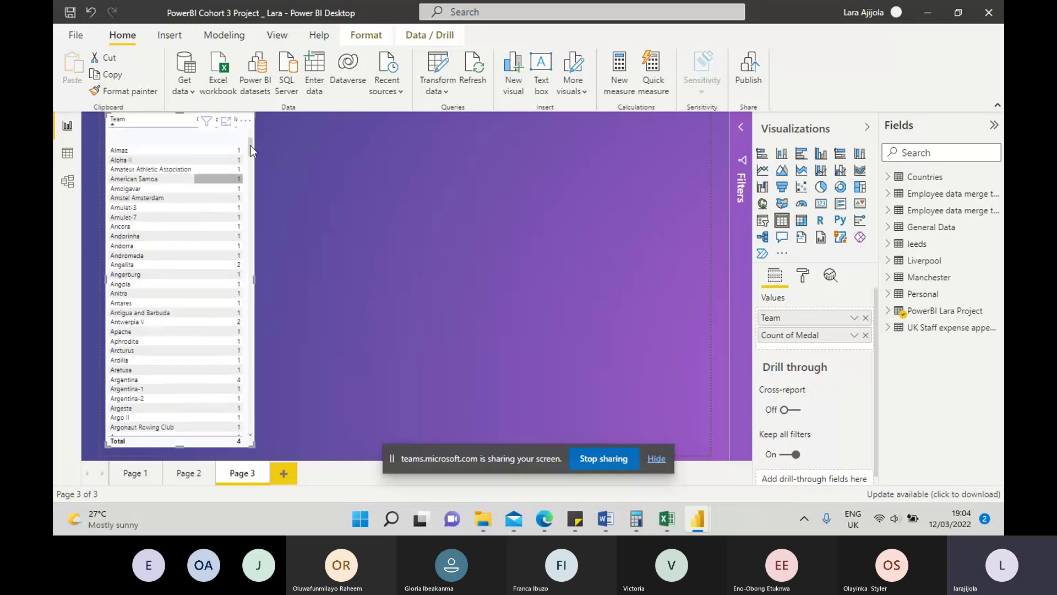
scroll(252, 150, up, 5)
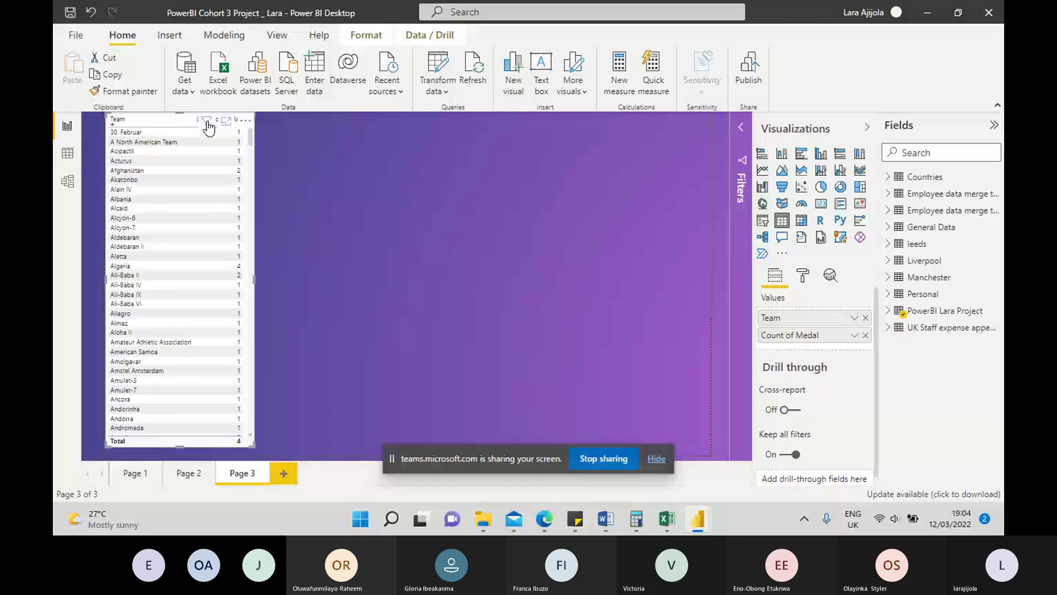
mouse_move(207, 121)
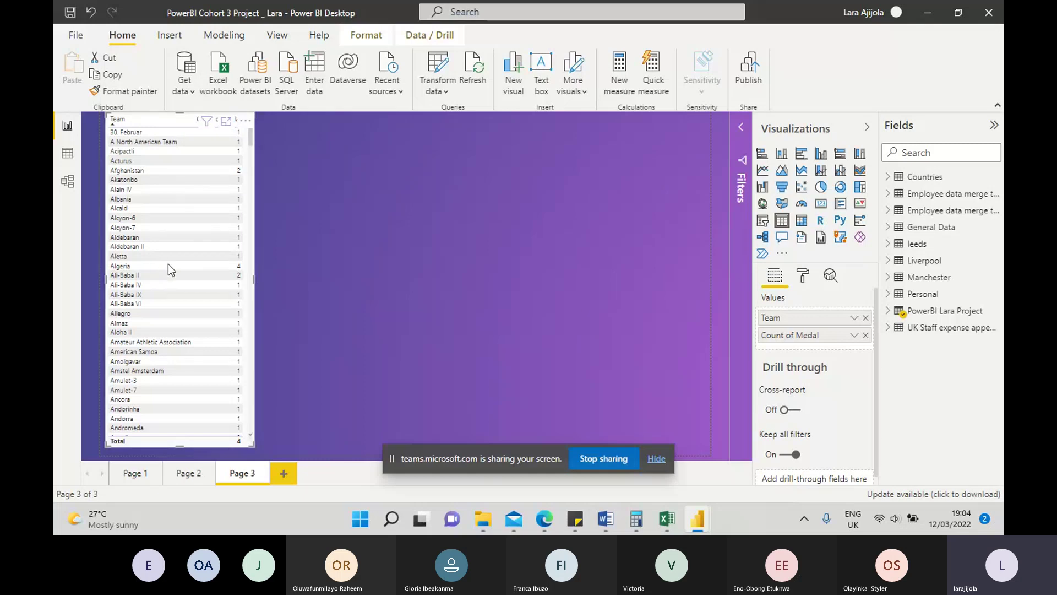
click(238, 271)
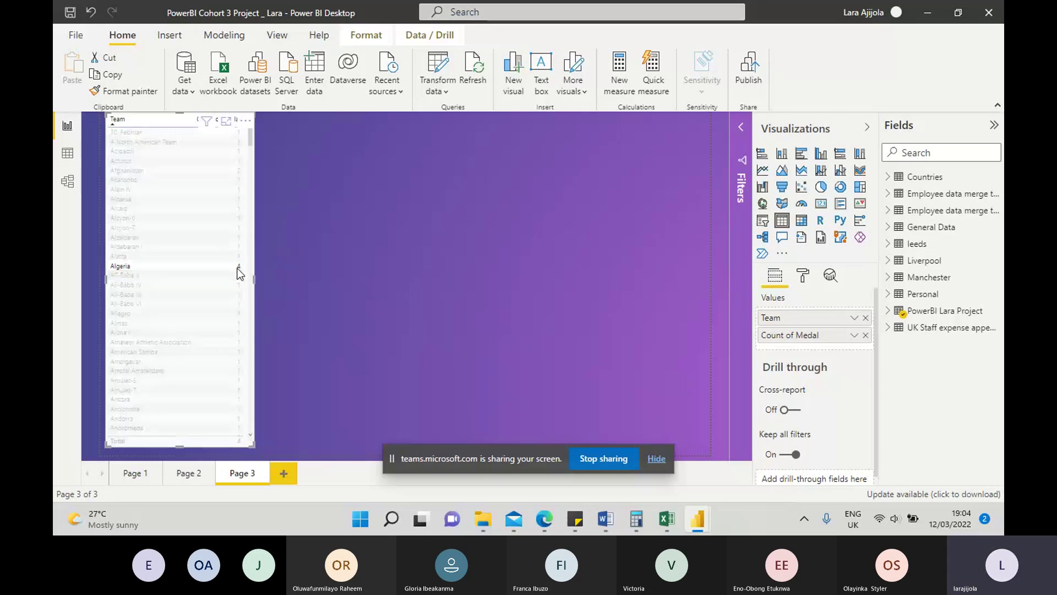
Show Page 1 in mobile layout and look through its visuals from the report title down past the segments chart.
click(181, 475)
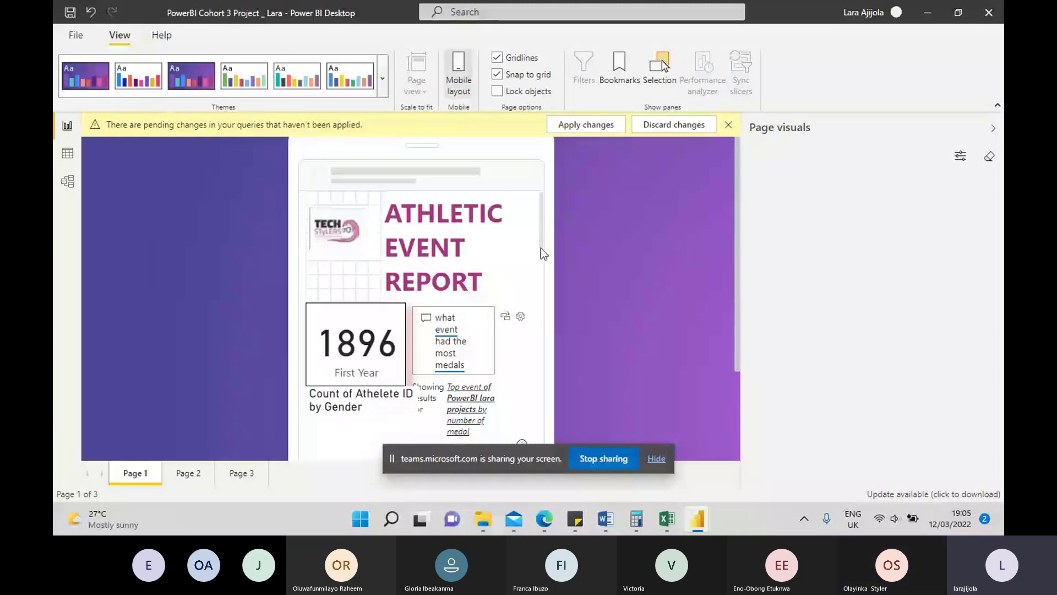
scroll(540, 250, down, 1)
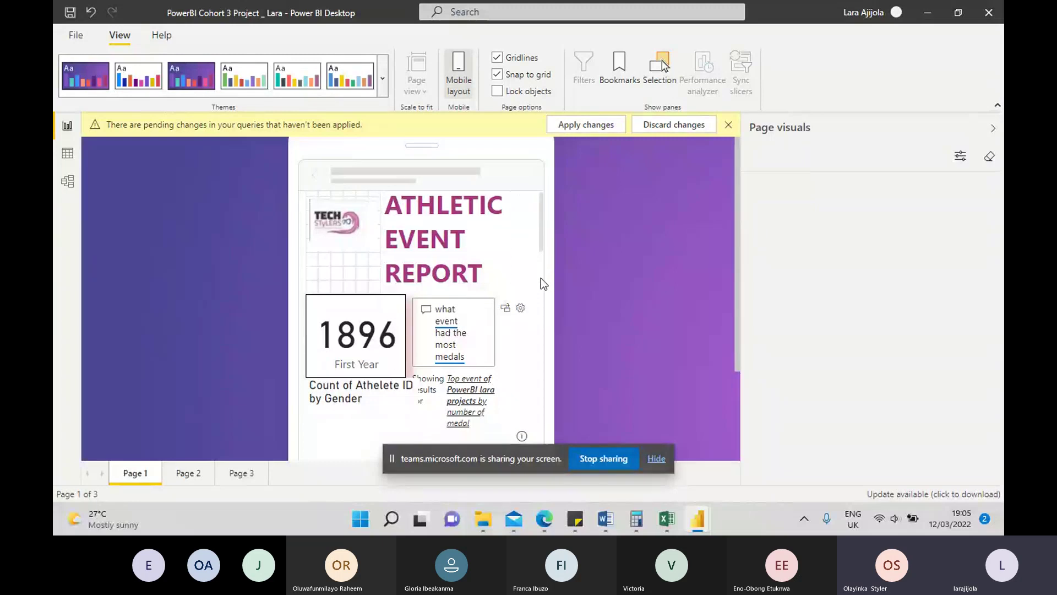
scroll(542, 243, down, 3)
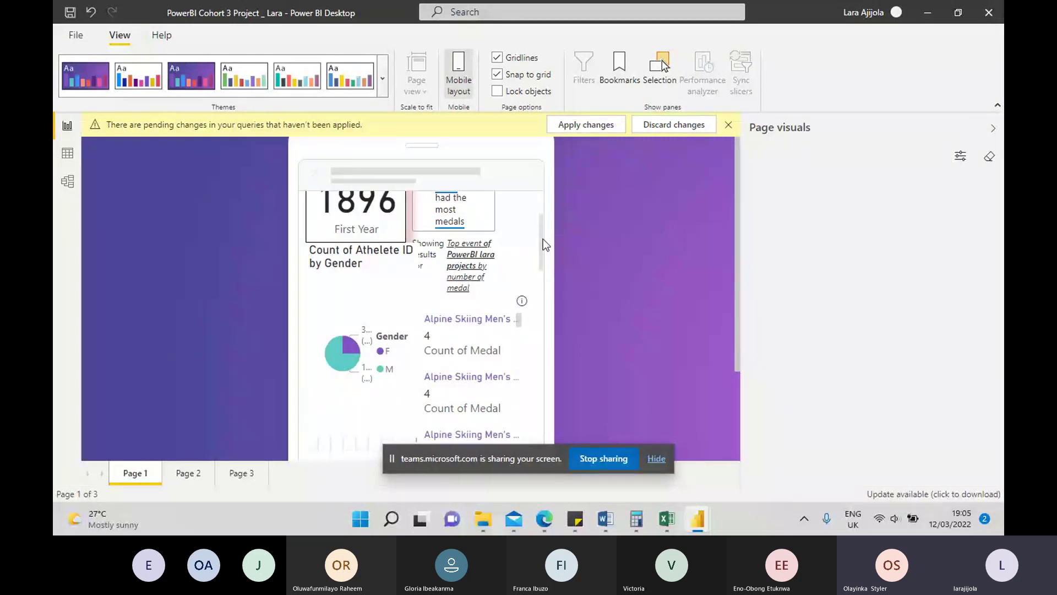
scroll(543, 239, down, 1)
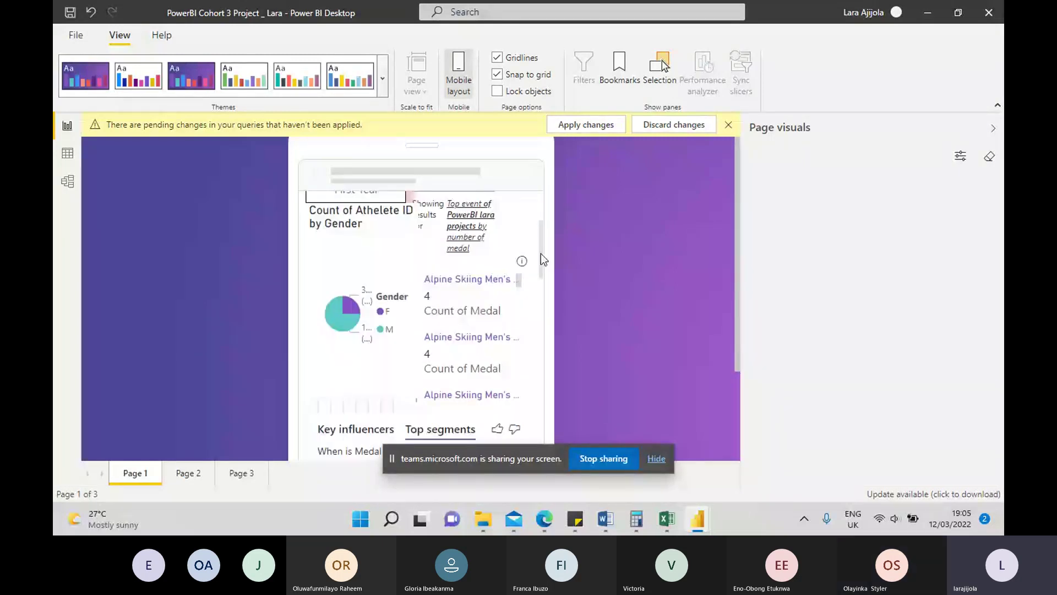
scroll(540, 276, down, 4)
scroll(542, 302, down, 5)
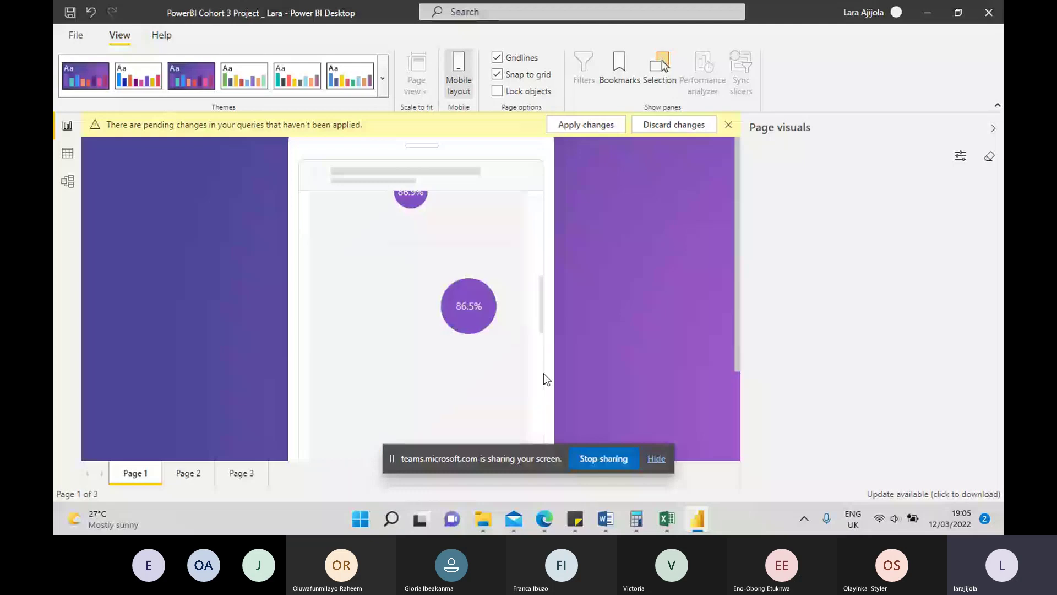
scroll(543, 378, down, 4)
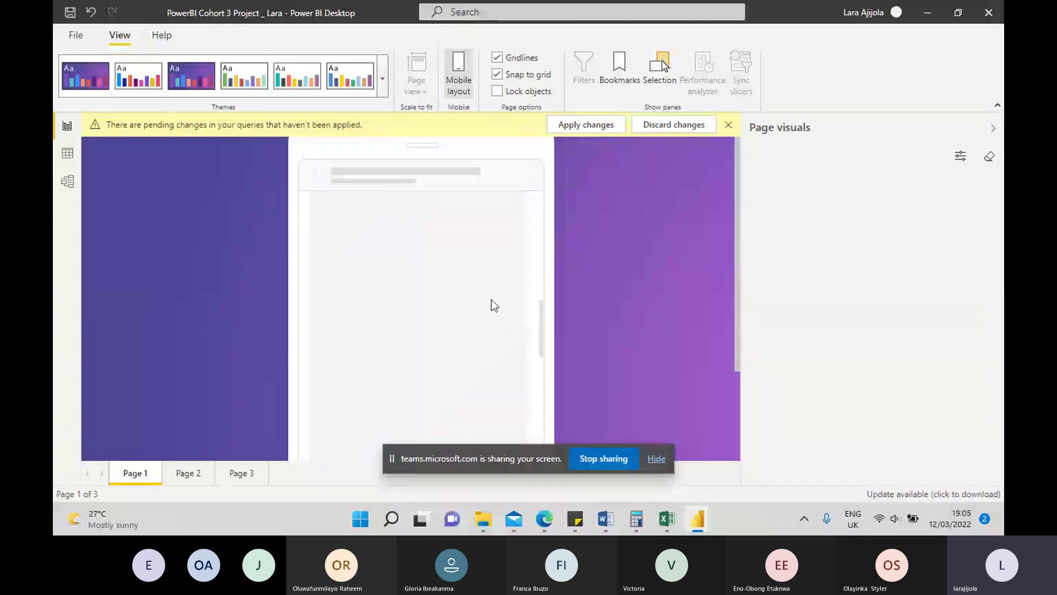
View the map and Sport slicer at the end of the mobile layout, and return to the desktop layout.
scroll(491, 299, down, 5)
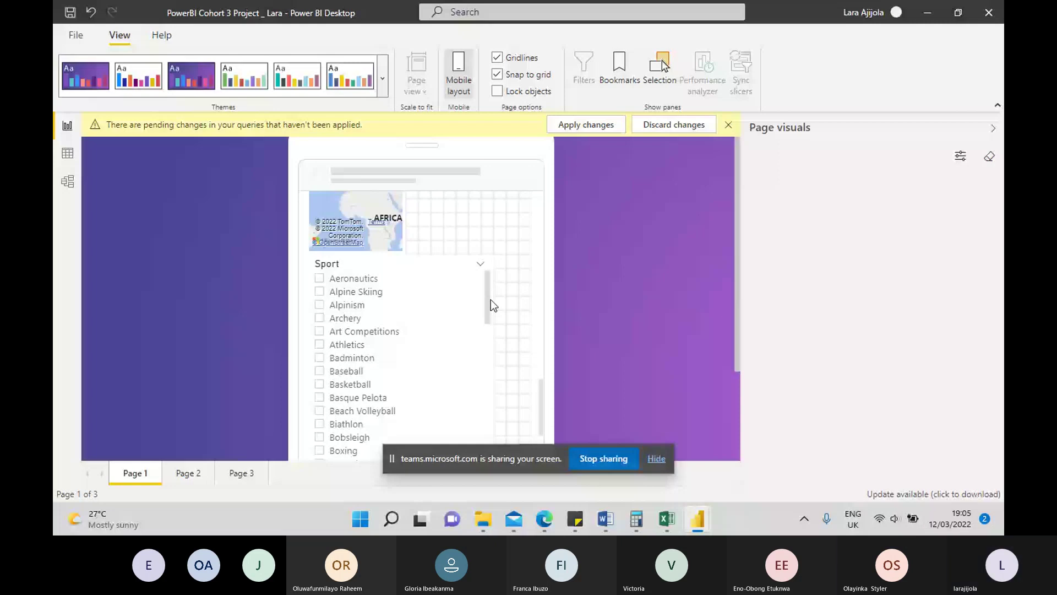
click(491, 299)
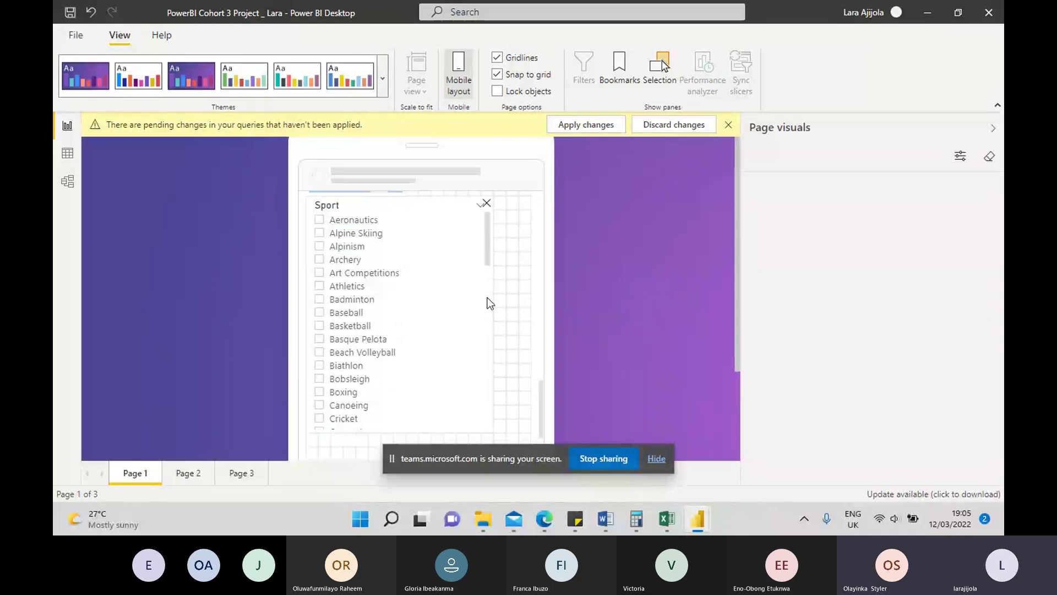
click(458, 72)
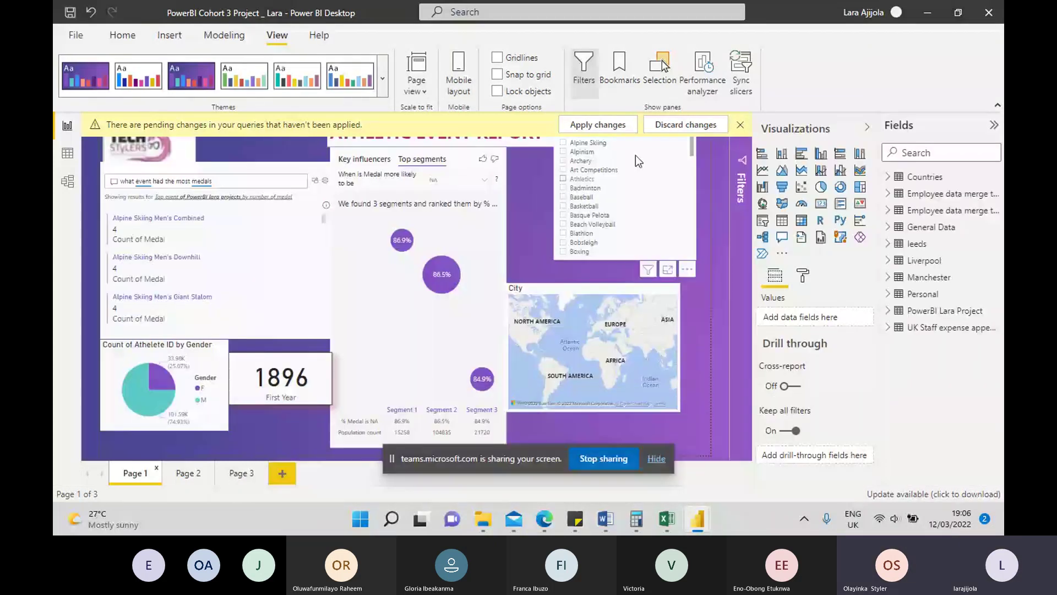
Dismiss the pending changes notice, expand the Filters pane and filter Page 1 to Aeronautics with the Sport slicer.
click(739, 128)
click(741, 143)
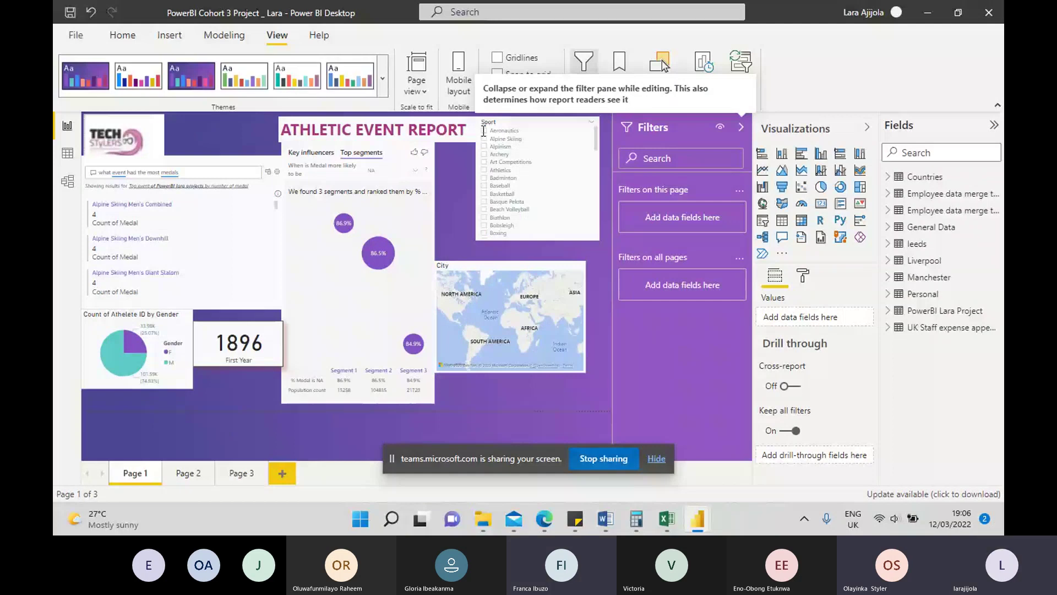
click(485, 131)
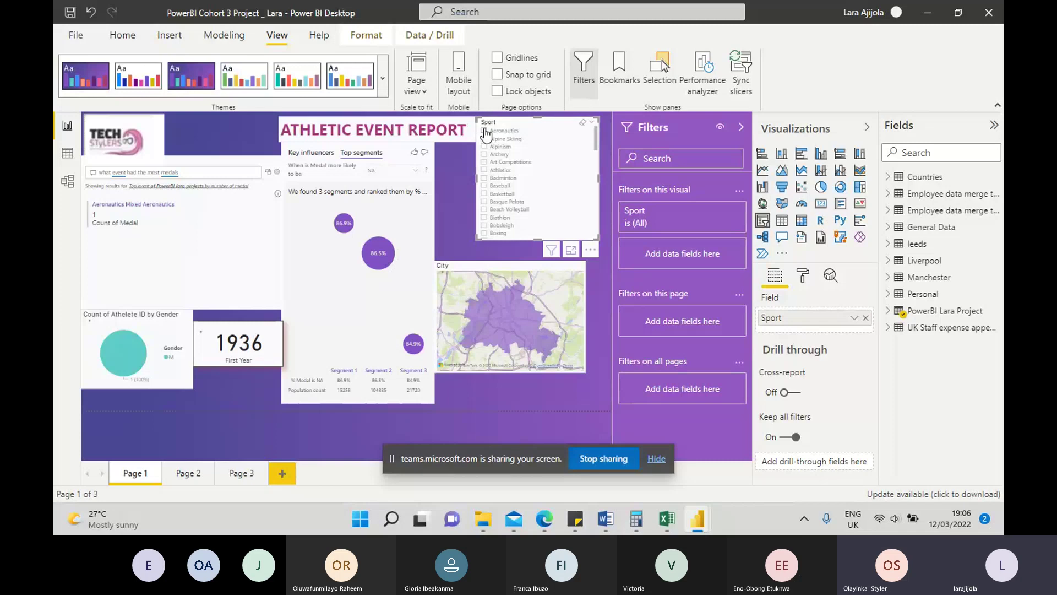
click(485, 132)
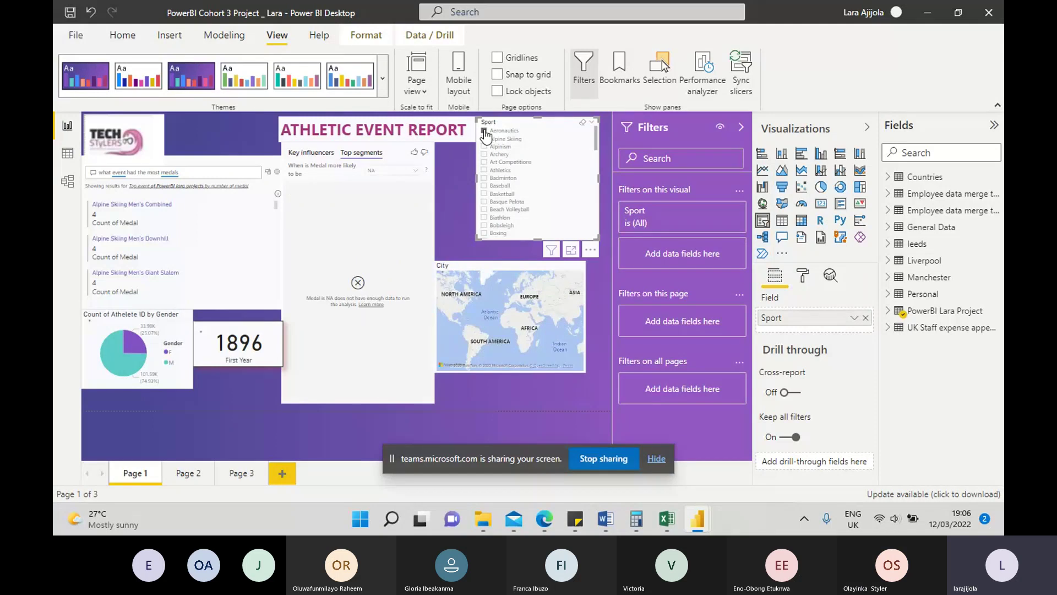
click(485, 132)
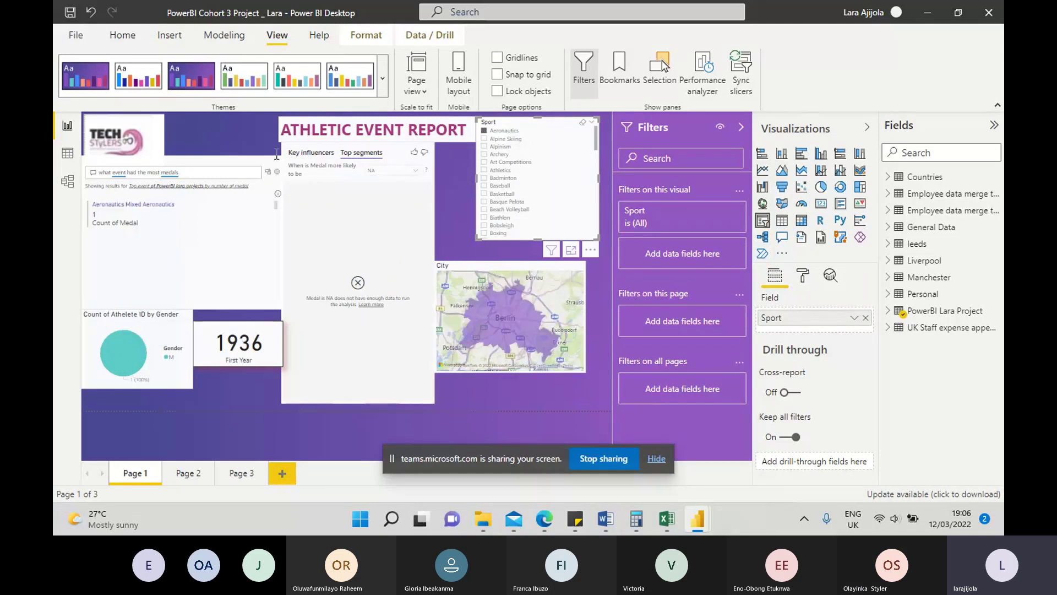
Switch the segments visual to Key influencers and filter Page 1 to Athletics with the Sport slicer.
click(315, 158)
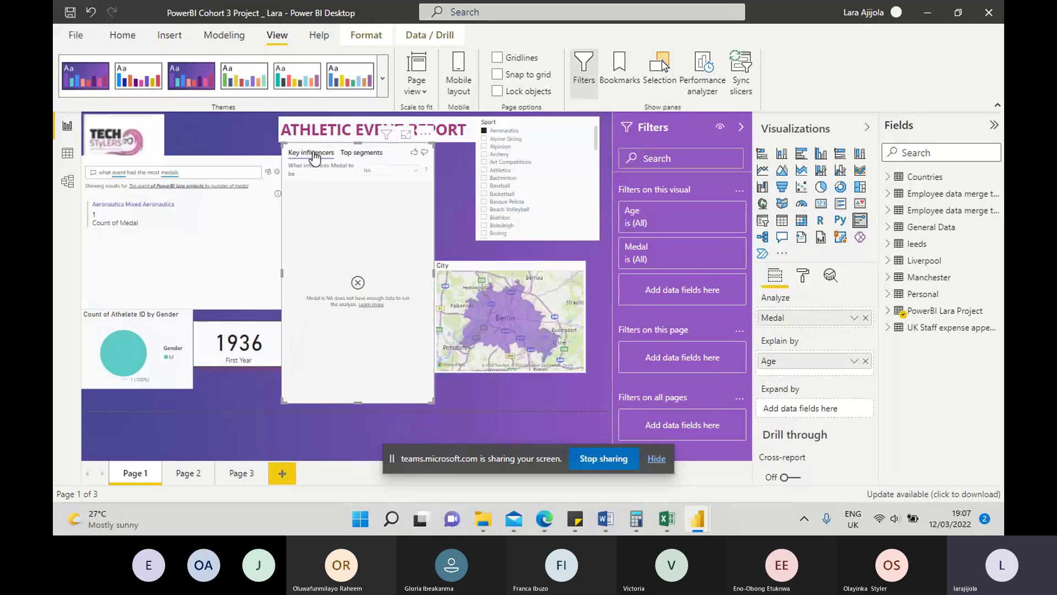
click(504, 132)
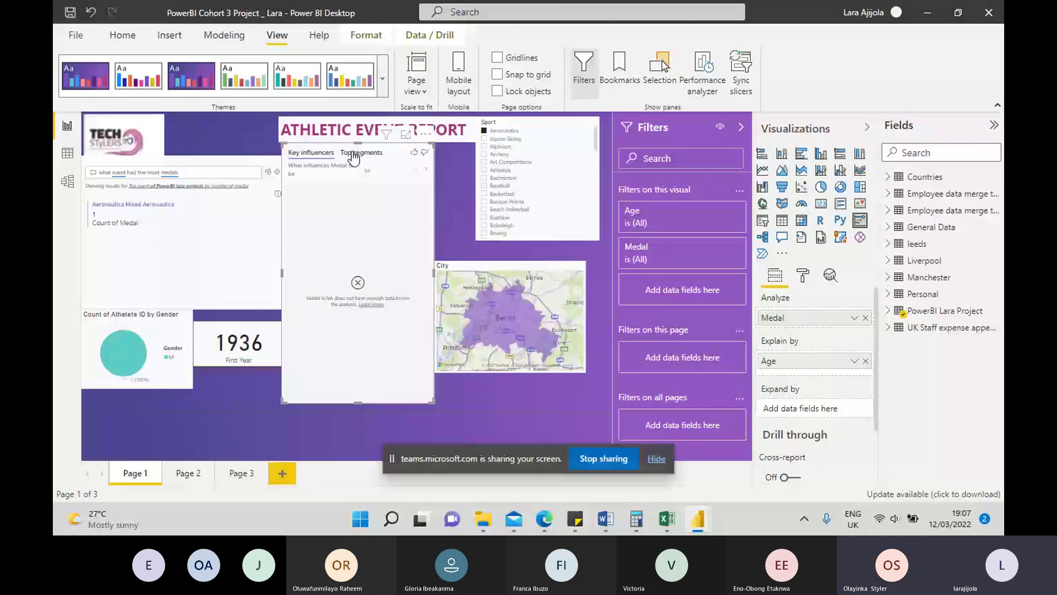
click(485, 172)
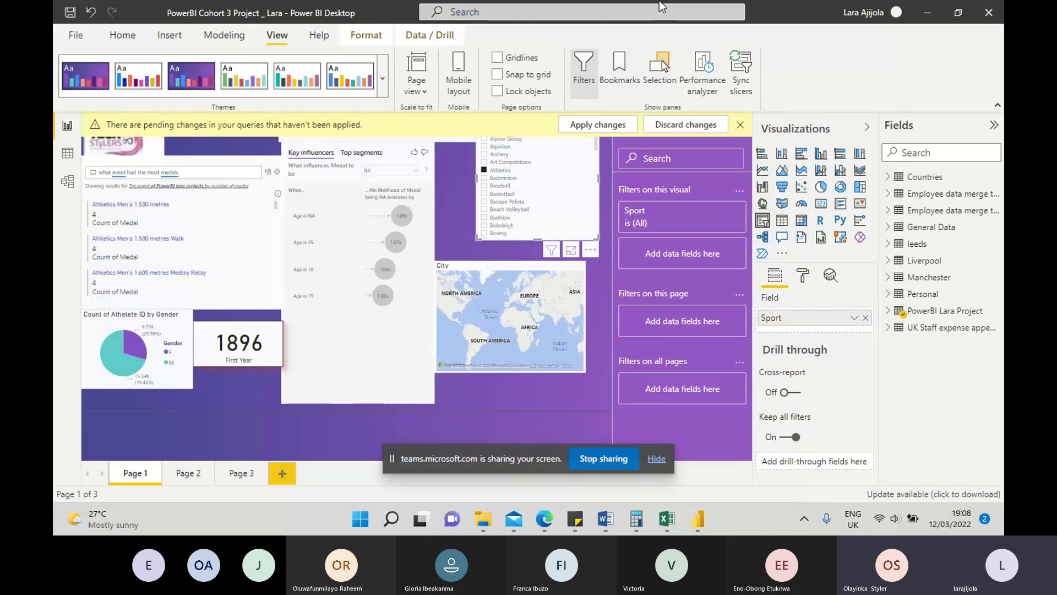
Apply the pending query changes to the report.
click(659, 1)
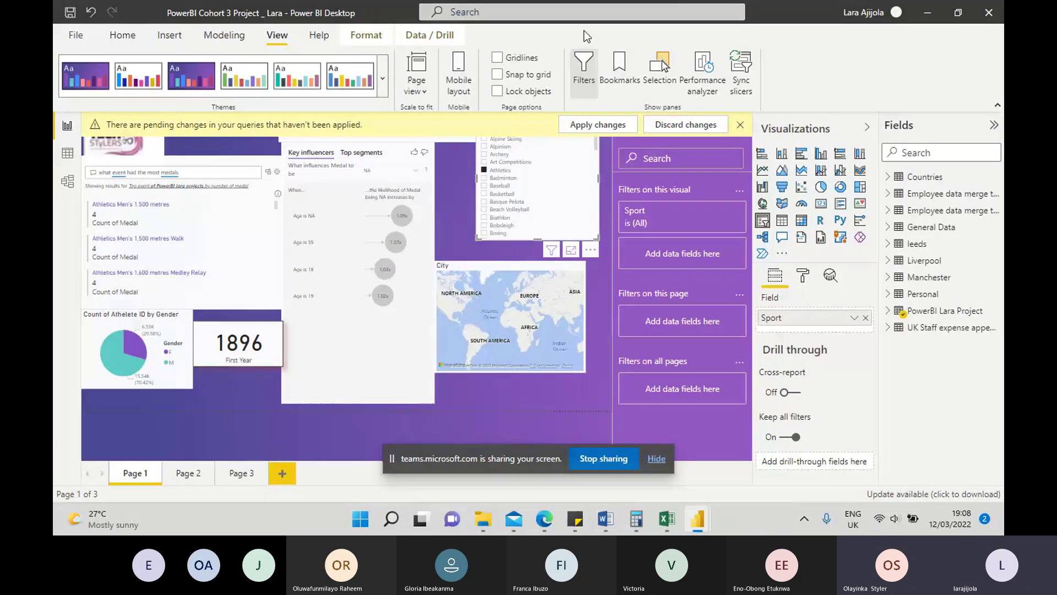
click(624, 125)
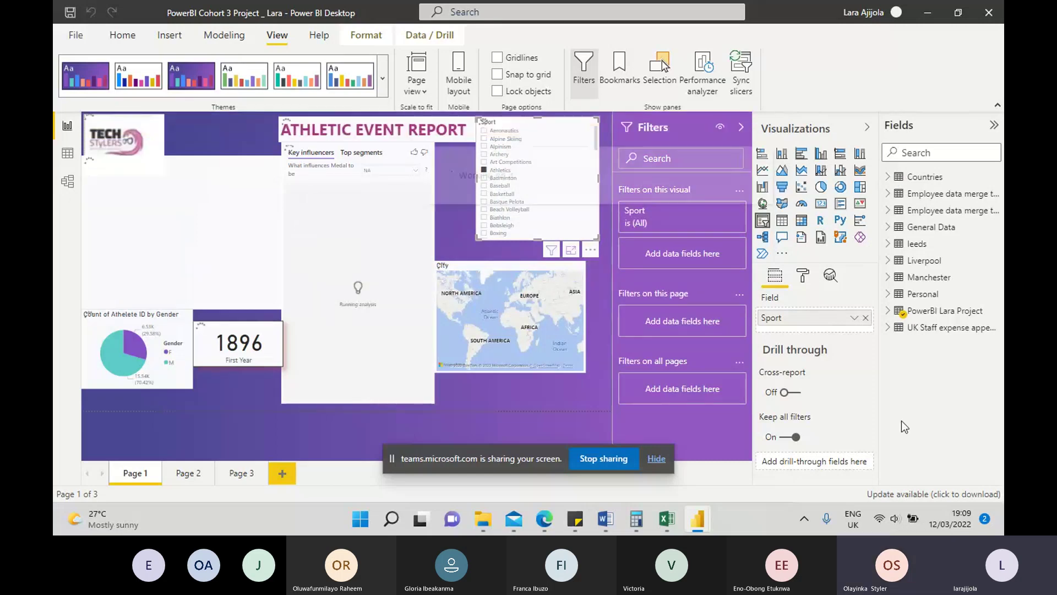
Add a new report page and create a chart on it from the Athelete ID field of PowerBI Lara Project.
click(888, 315)
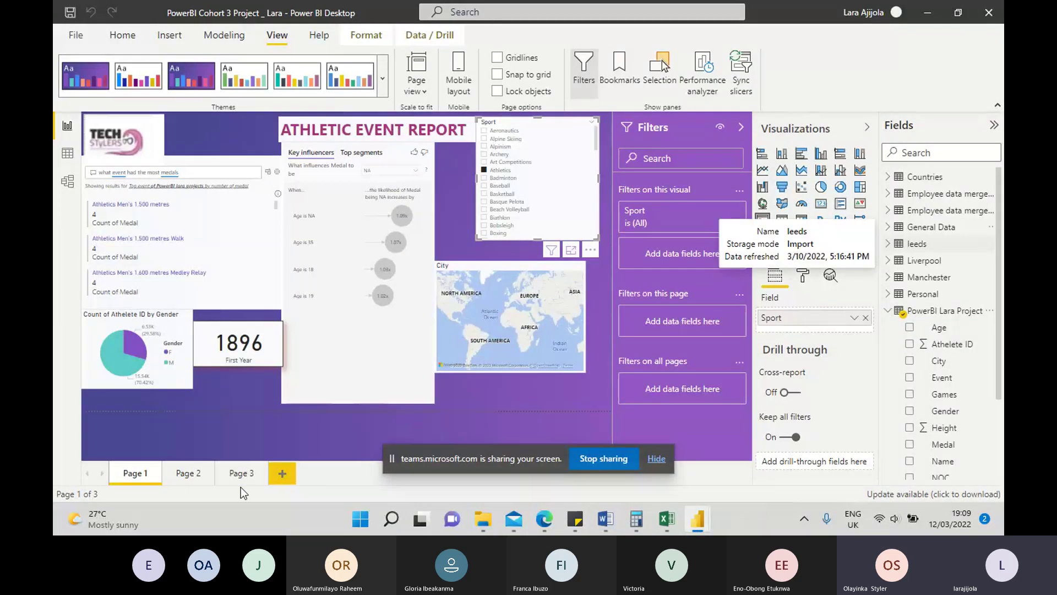
click(282, 473)
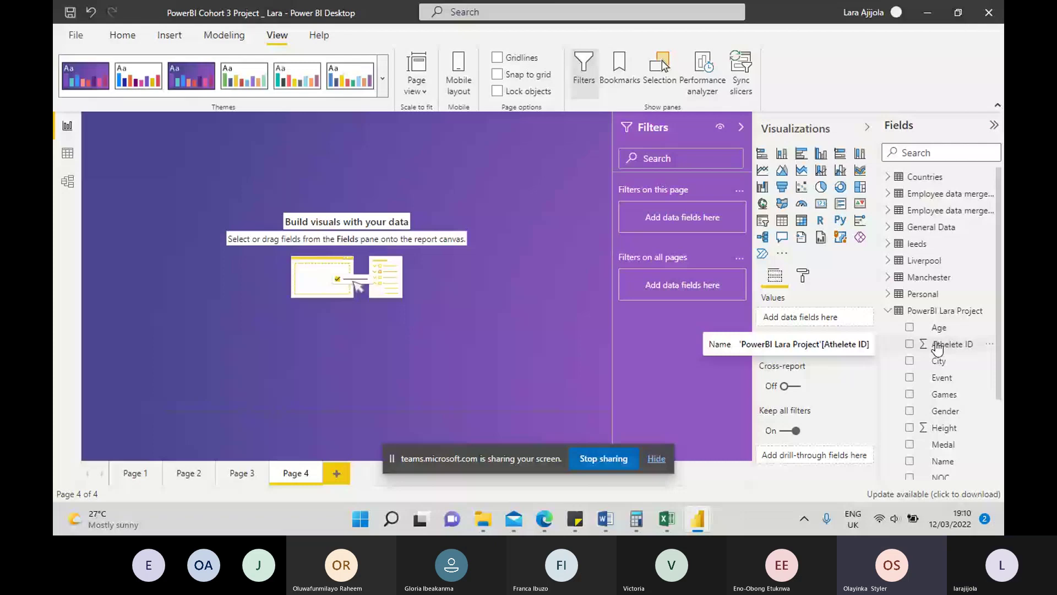
click(910, 345)
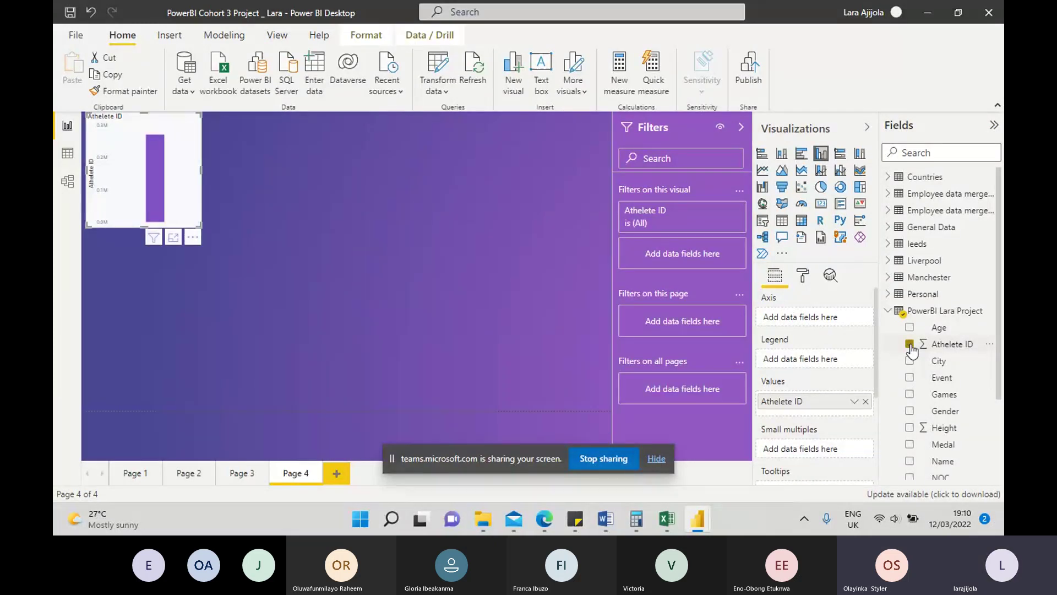
Open the Power Query Editor and change the Athelete ID column's data type to Text, replacing the current conversion.
click(440, 91)
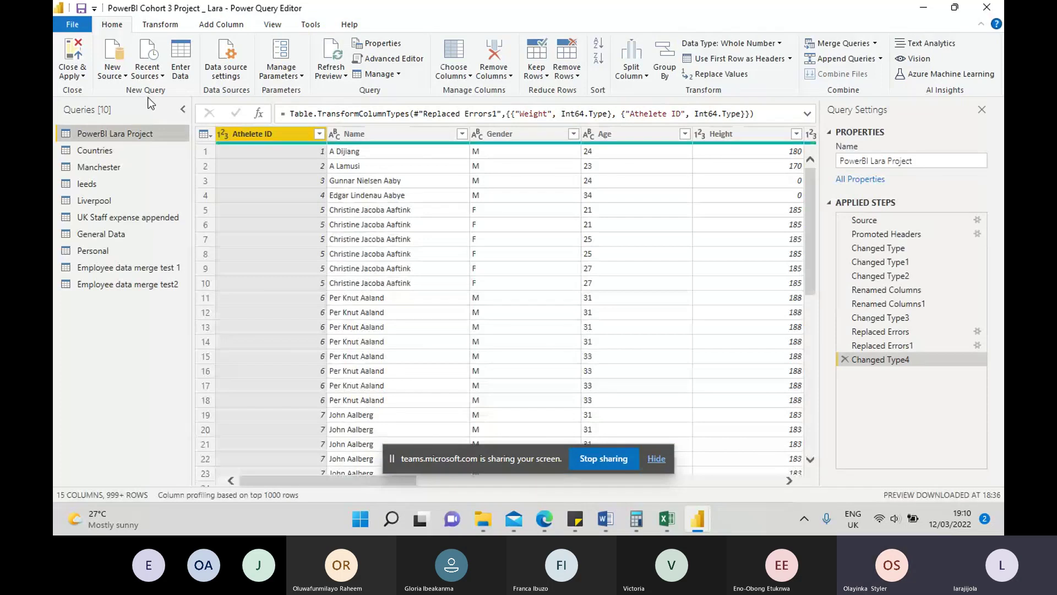
click(224, 138)
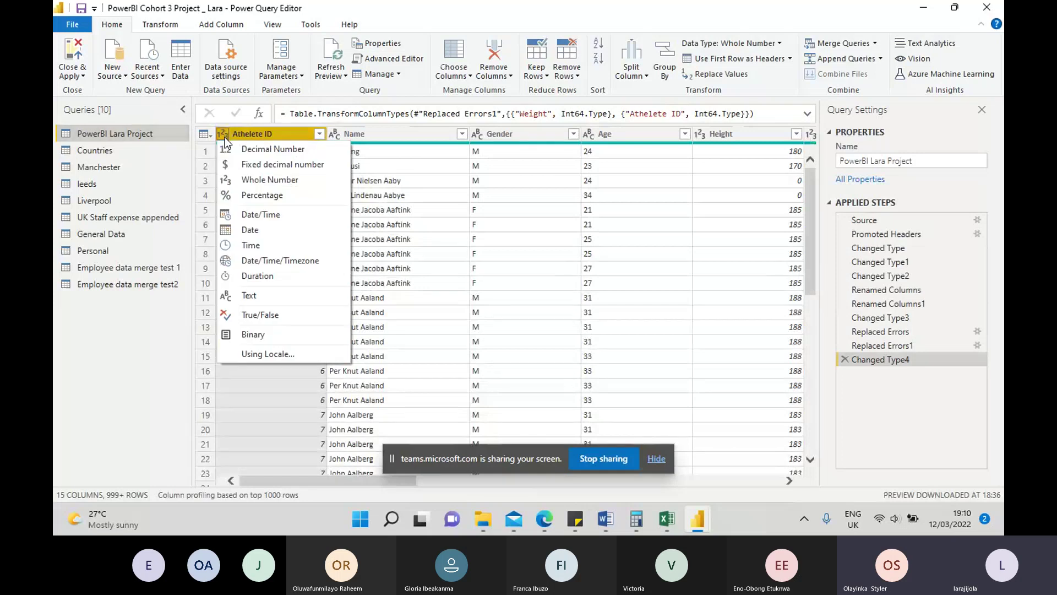
click(260, 292)
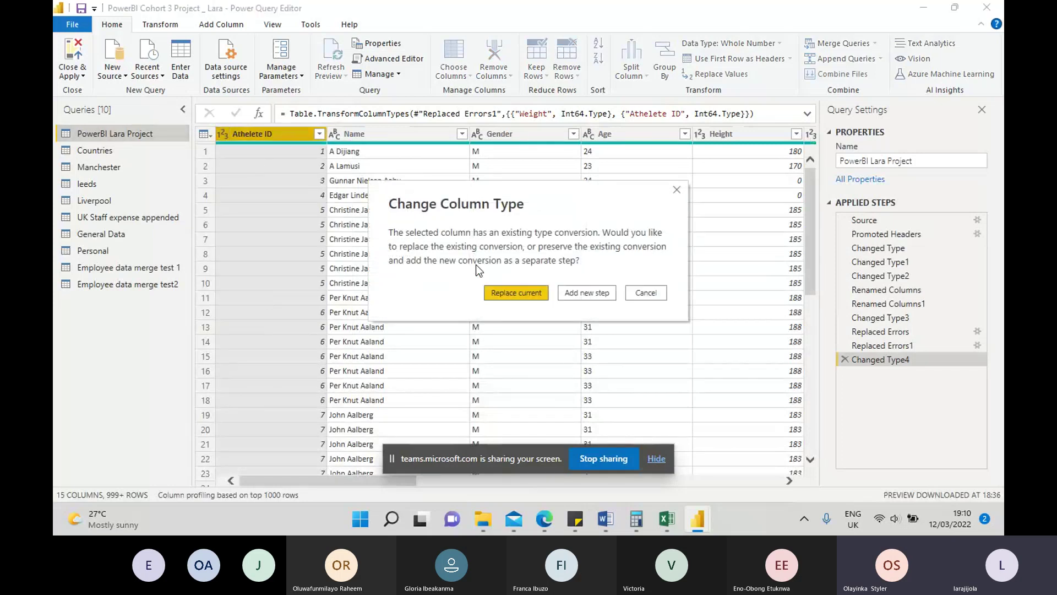
key(Return)
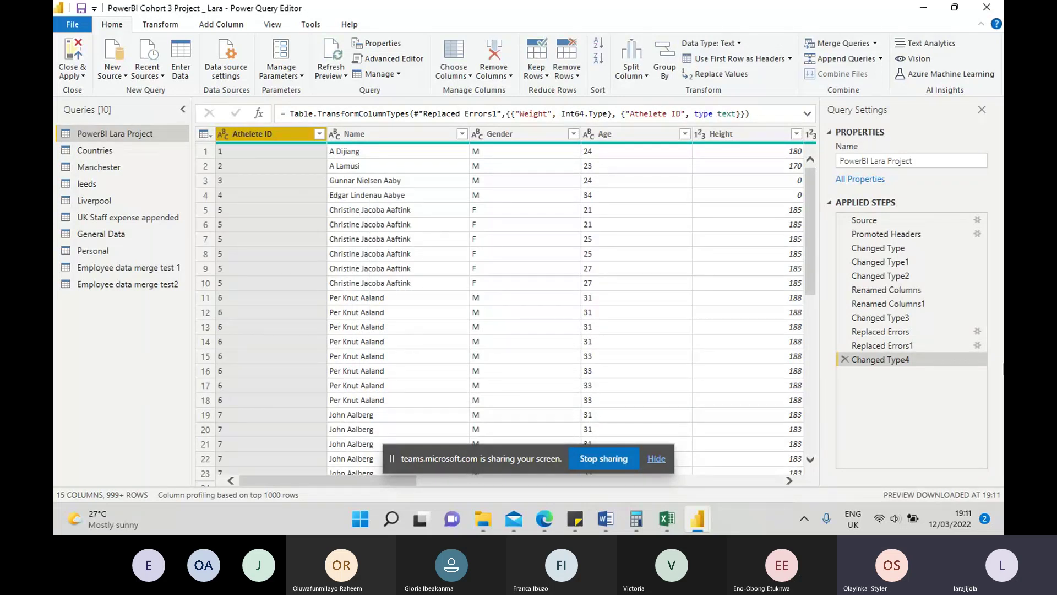
Close the Power Query Editor and apply the query changes to the report.
click(75, 79)
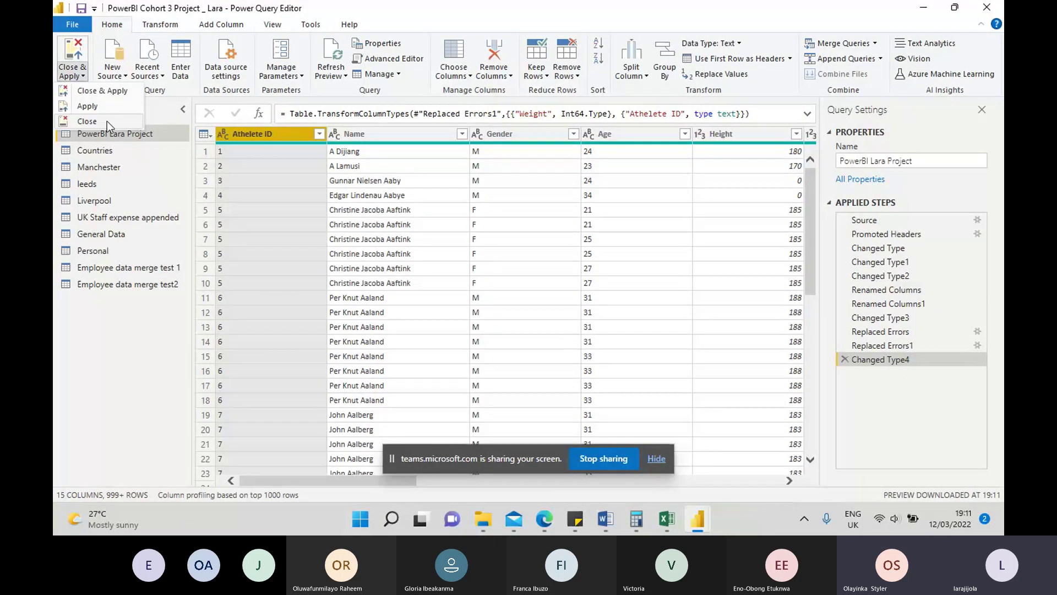
click(106, 121)
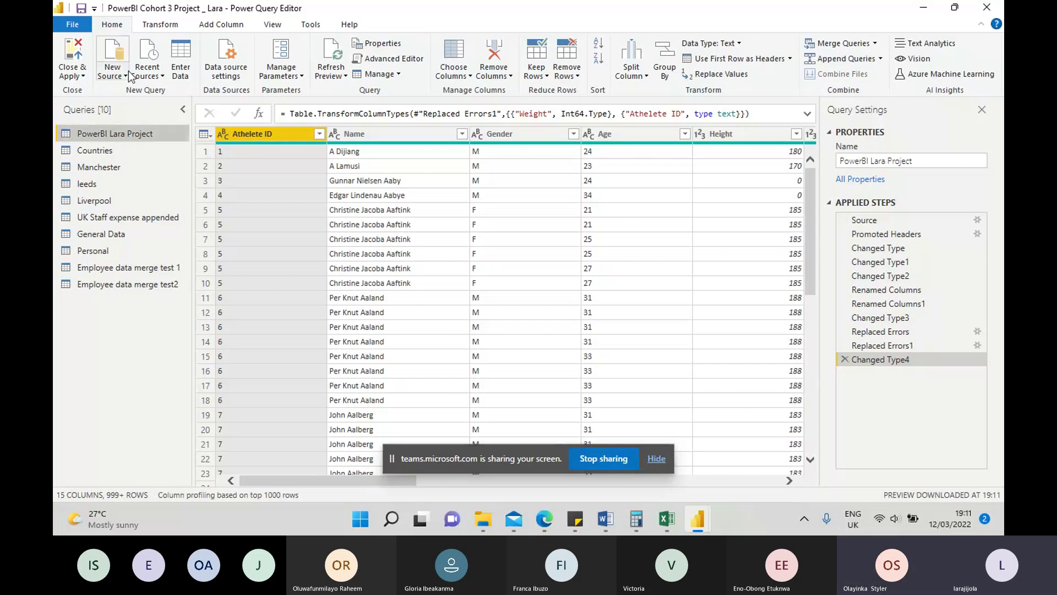
click(82, 76)
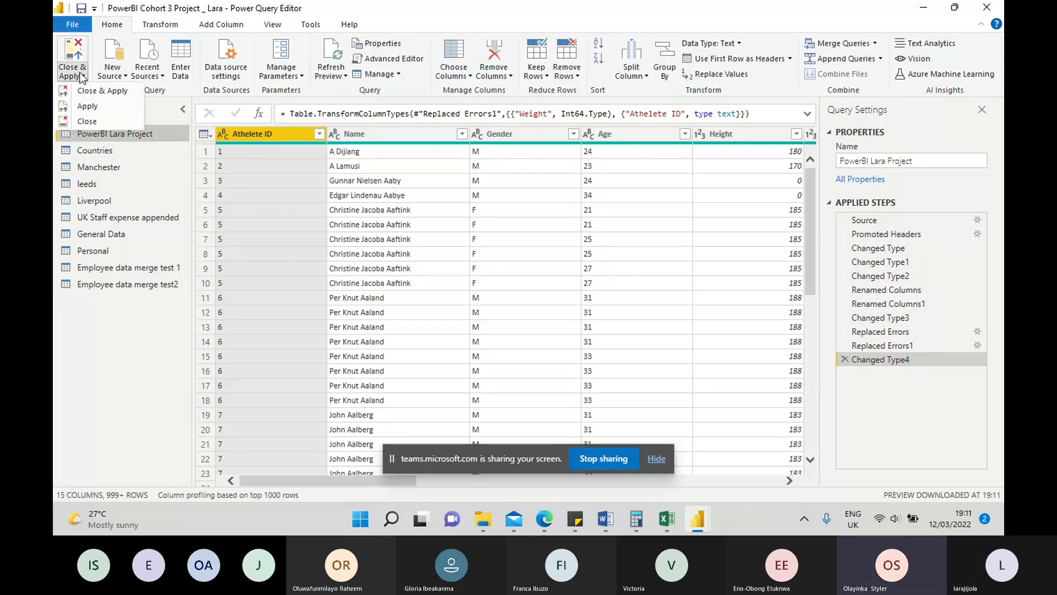
click(146, 117)
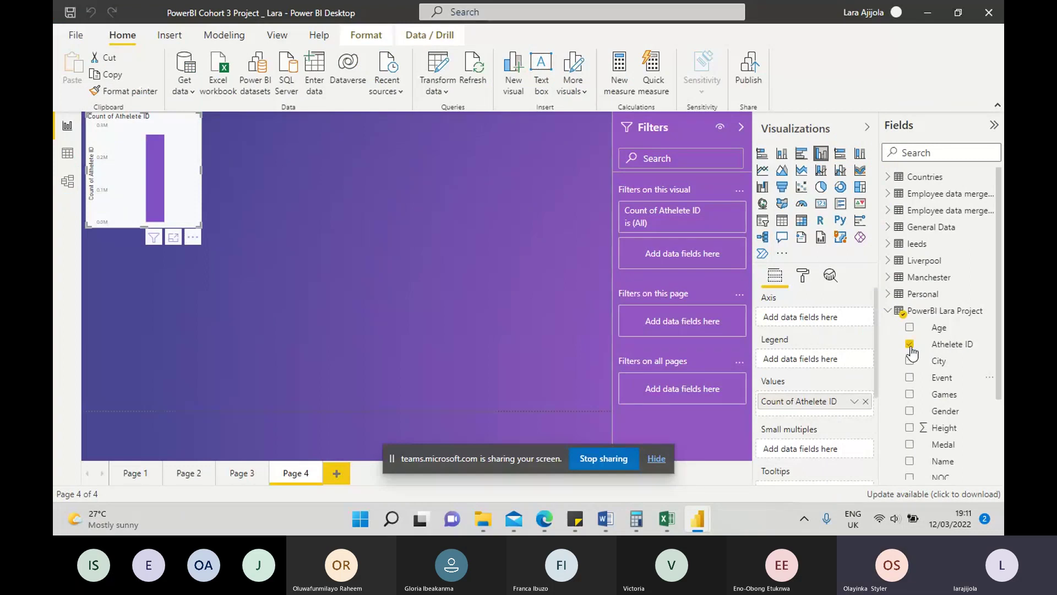
Show the PowerBI Lara Project table in Data view and expand its list of fields.
click(67, 157)
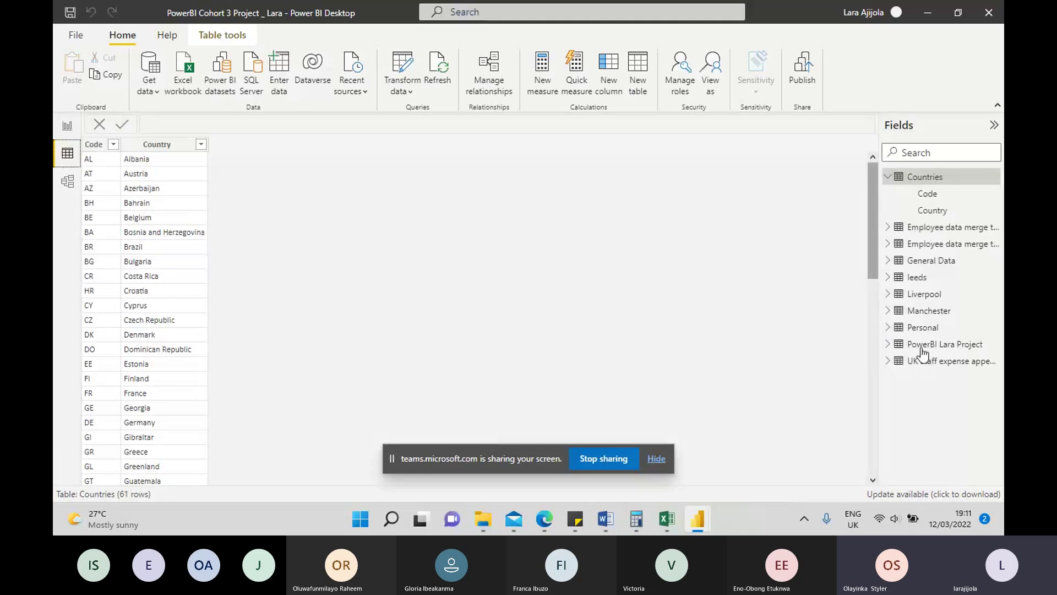
mouse_move(923, 350)
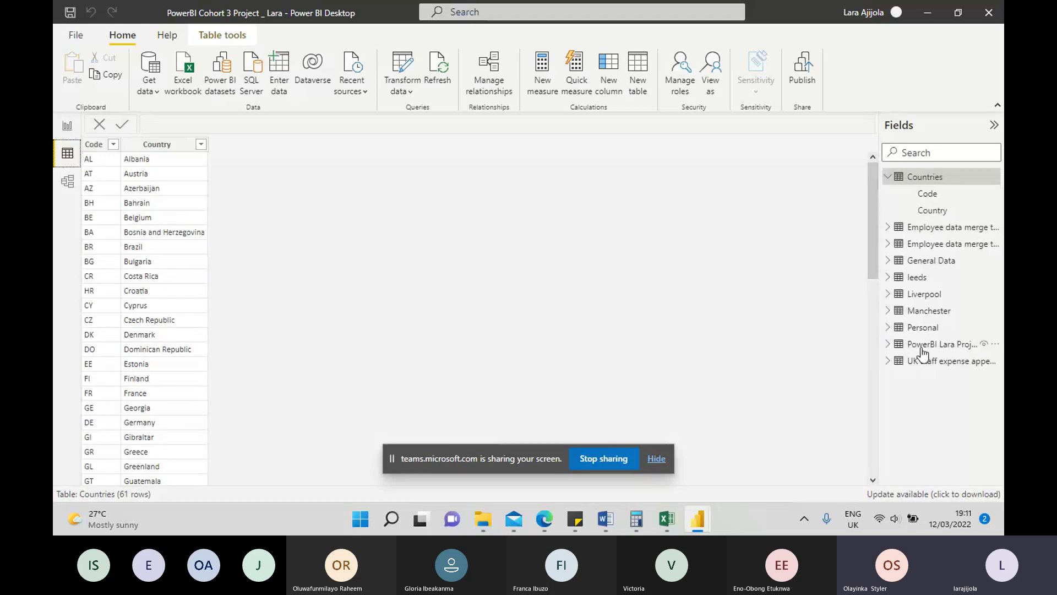
click(923, 346)
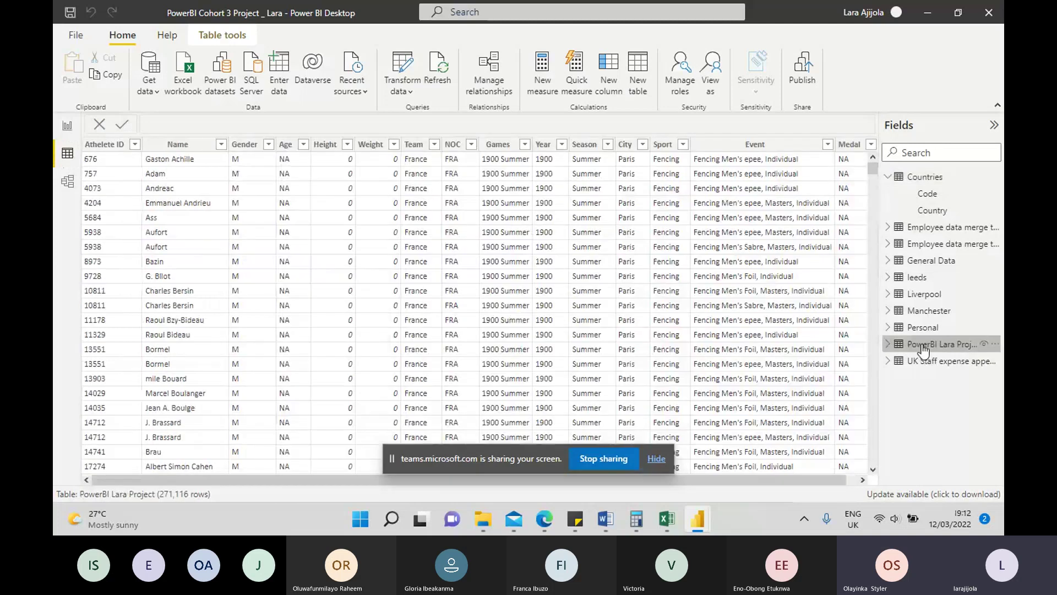
click(888, 345)
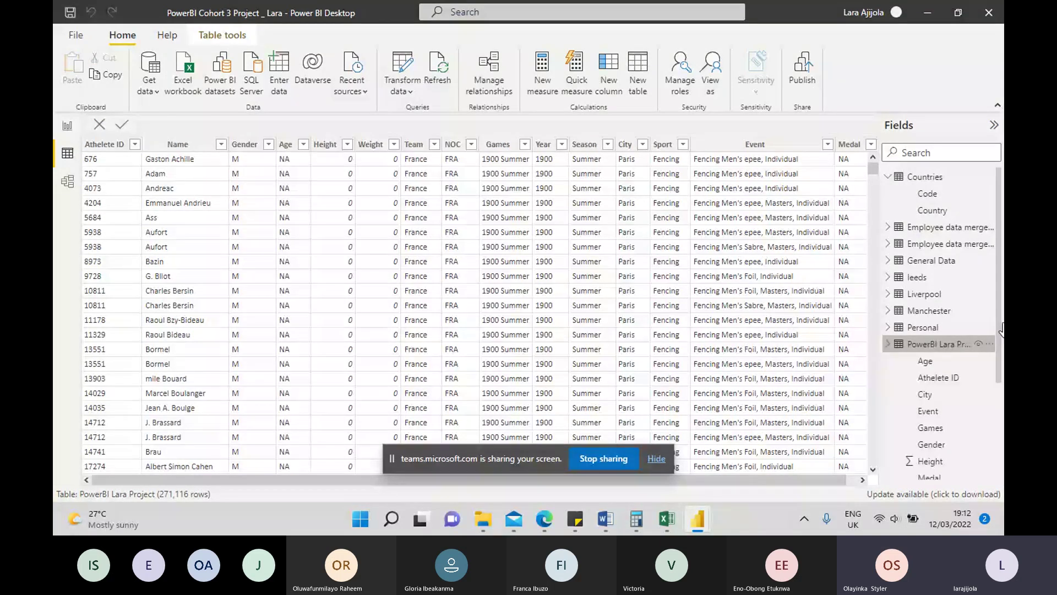
scroll(925, 320, down, 3)
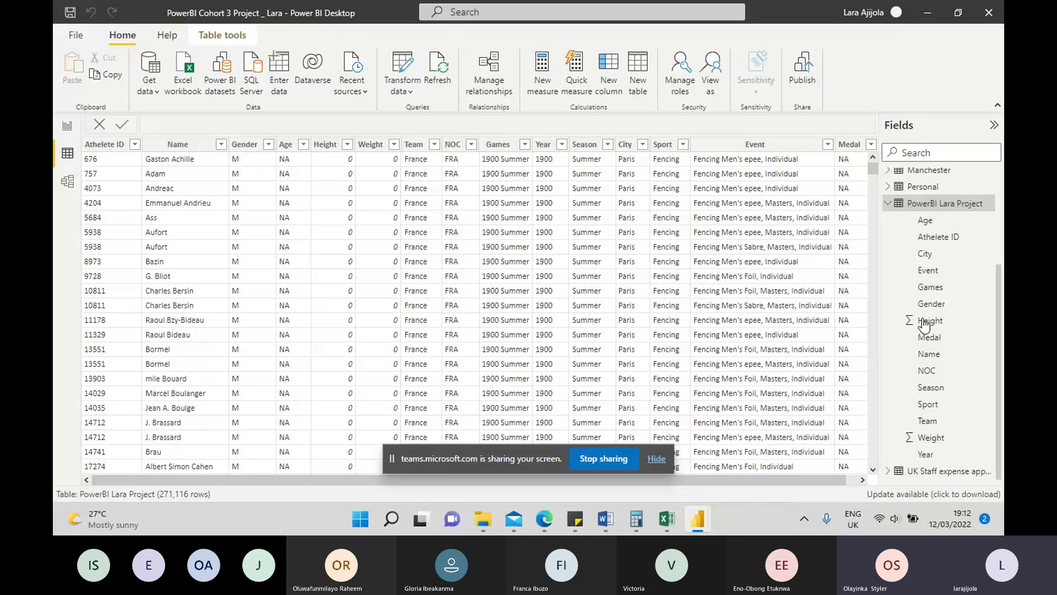
Select the Height column of PowerBI Lara Project and set its default summarization to Count (Distinct).
click(925, 323)
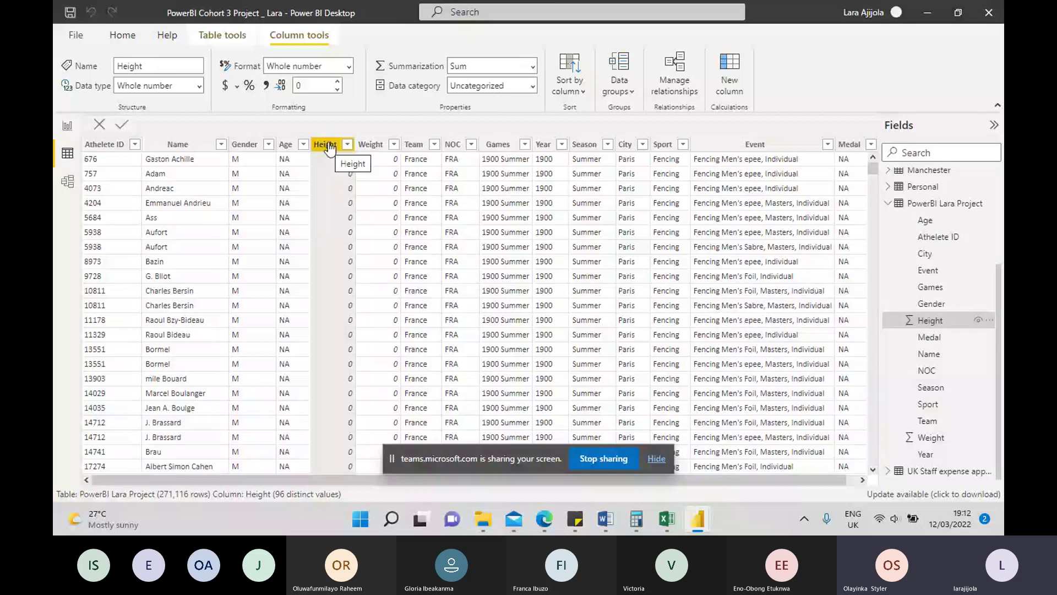
click(528, 67)
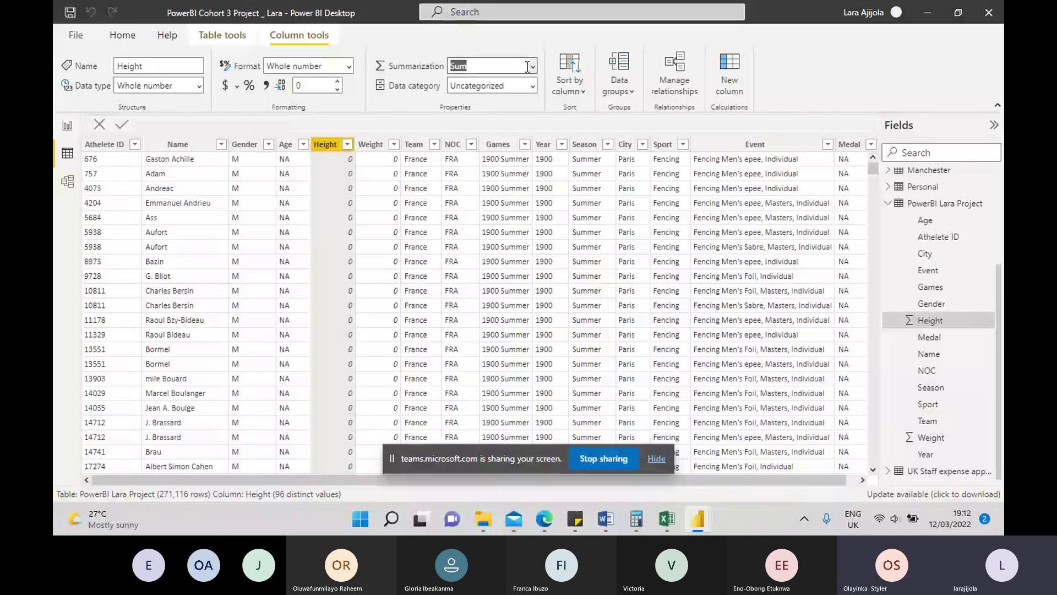
click(528, 66)
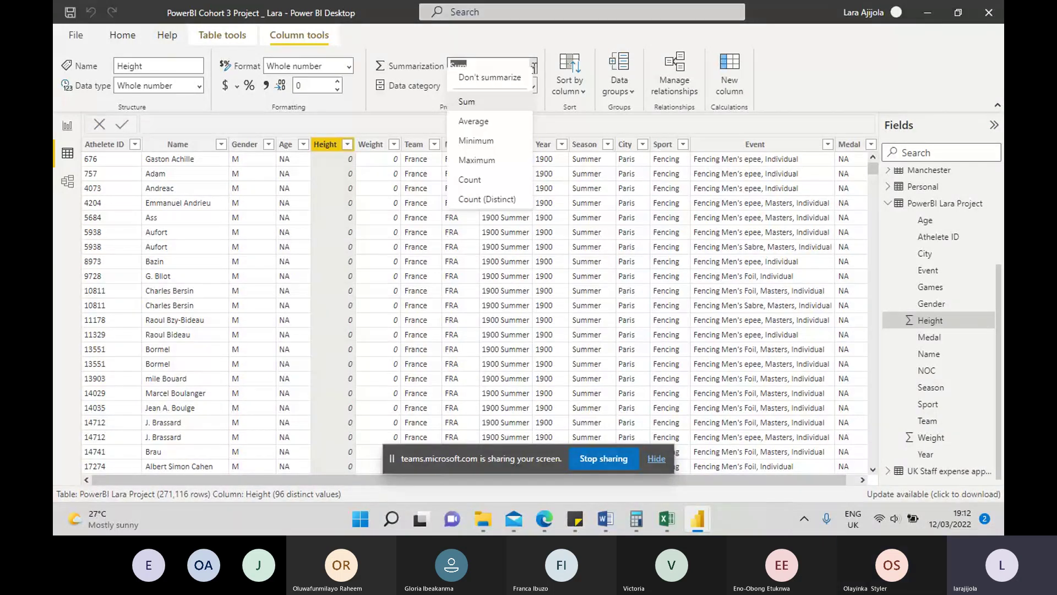
click(507, 77)
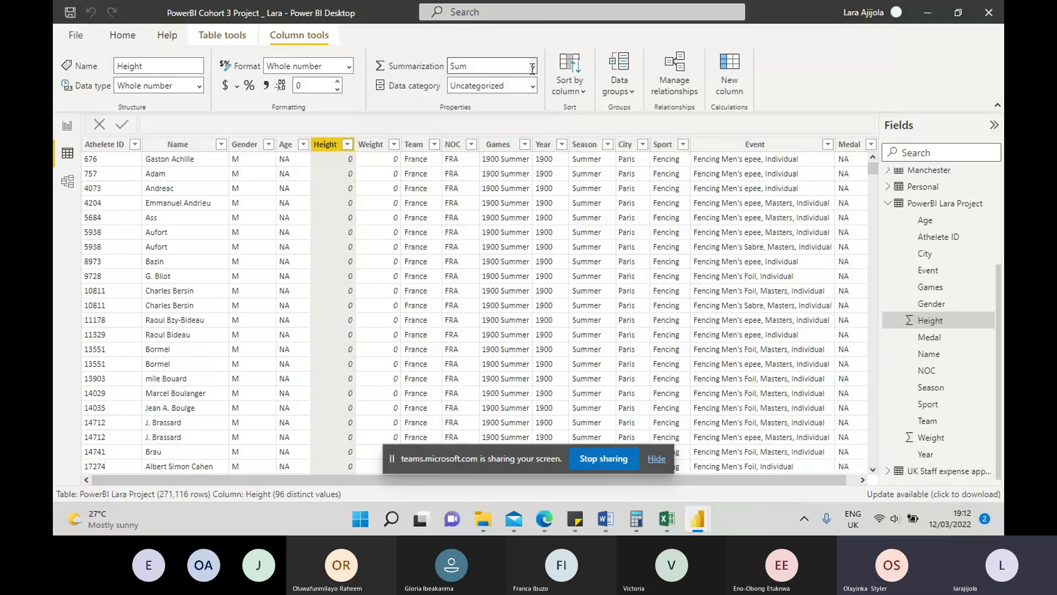
click(533, 70)
click(533, 70)
click(533, 67)
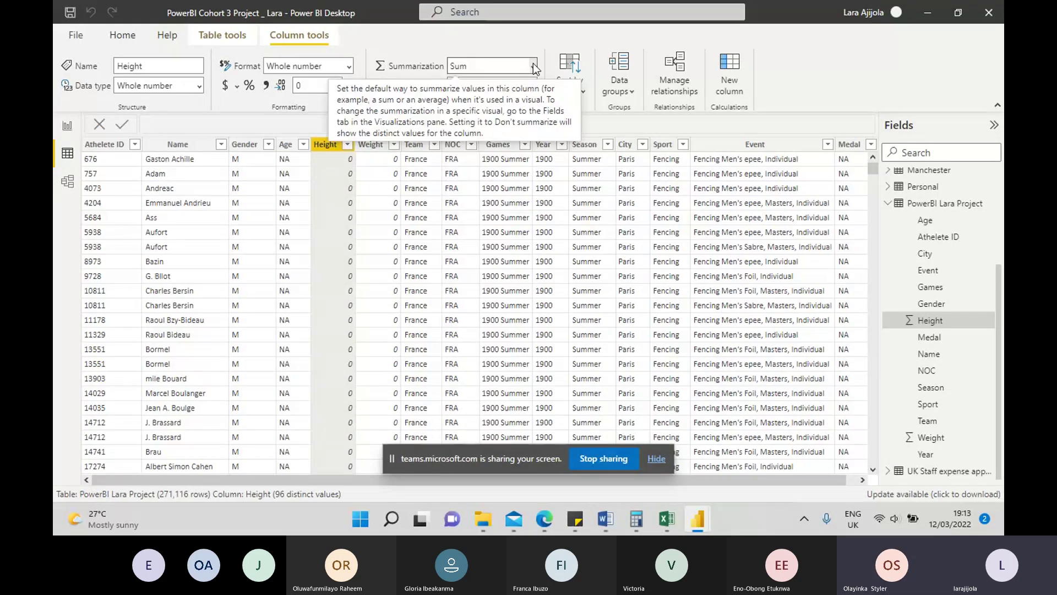
click(532, 69)
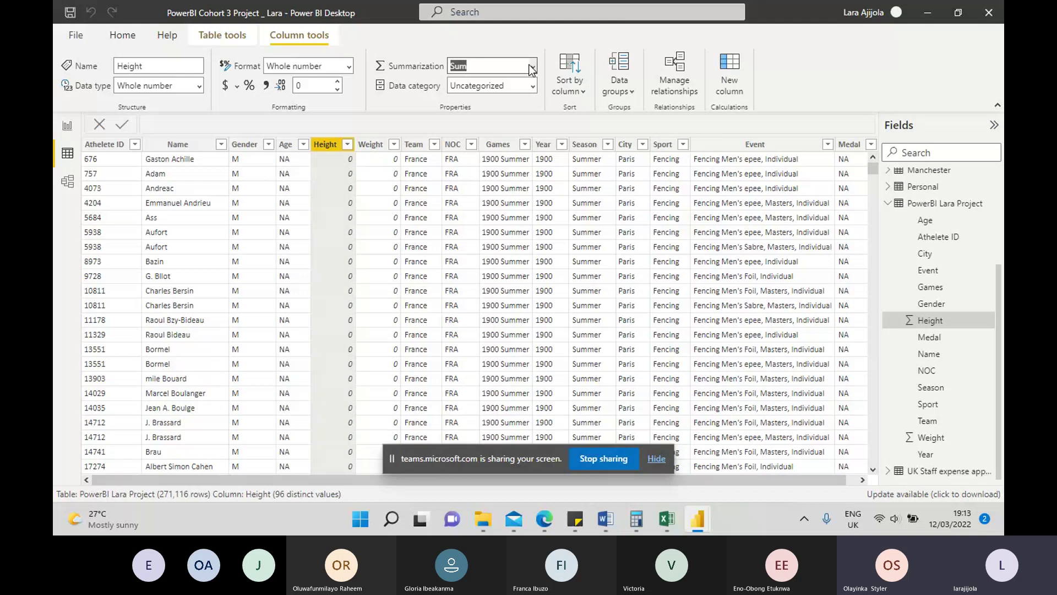
click(481, 65)
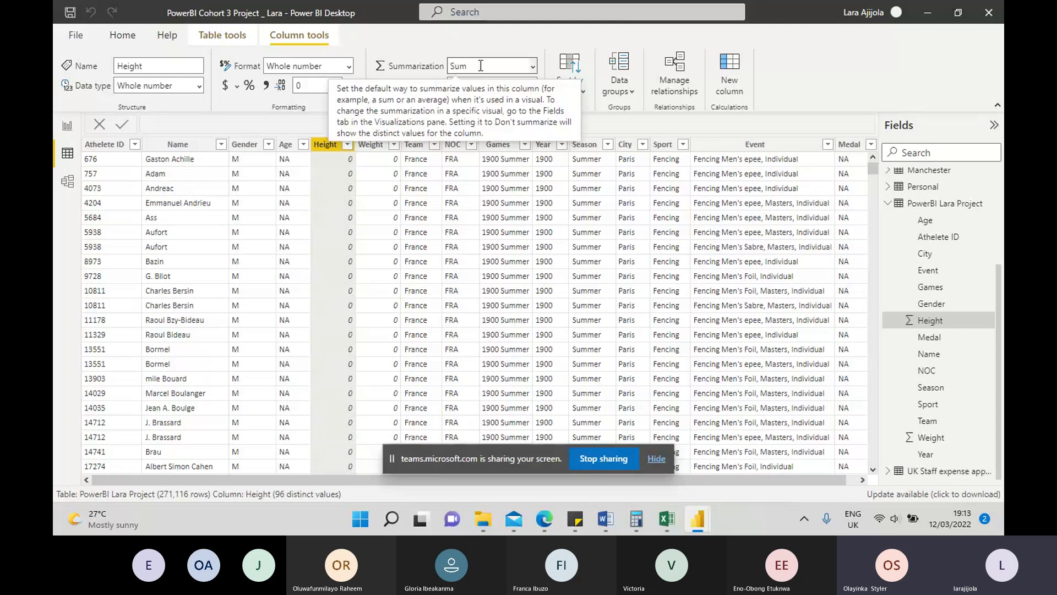
click(533, 67)
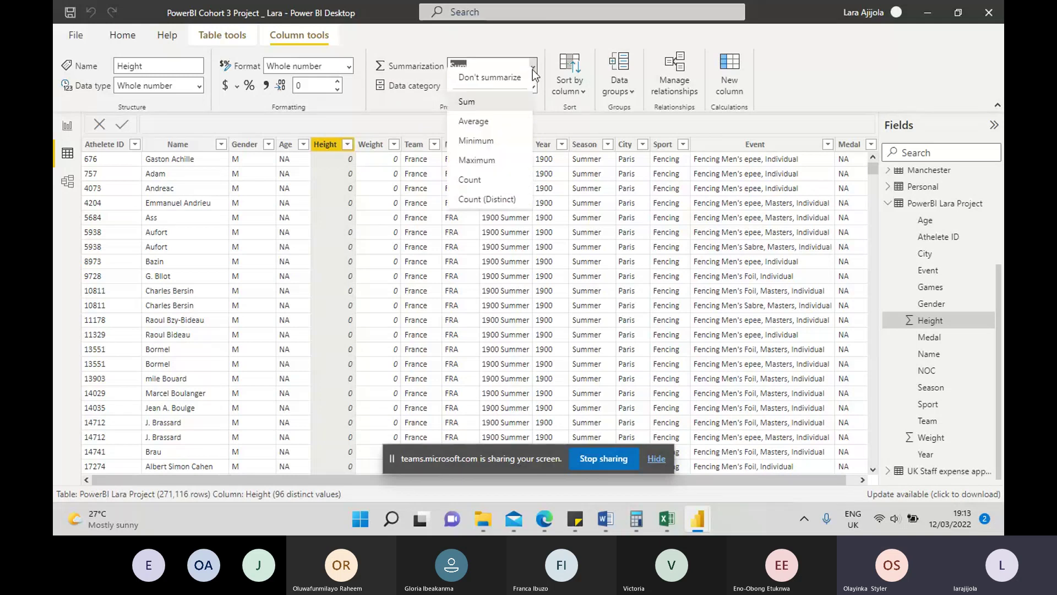
click(477, 184)
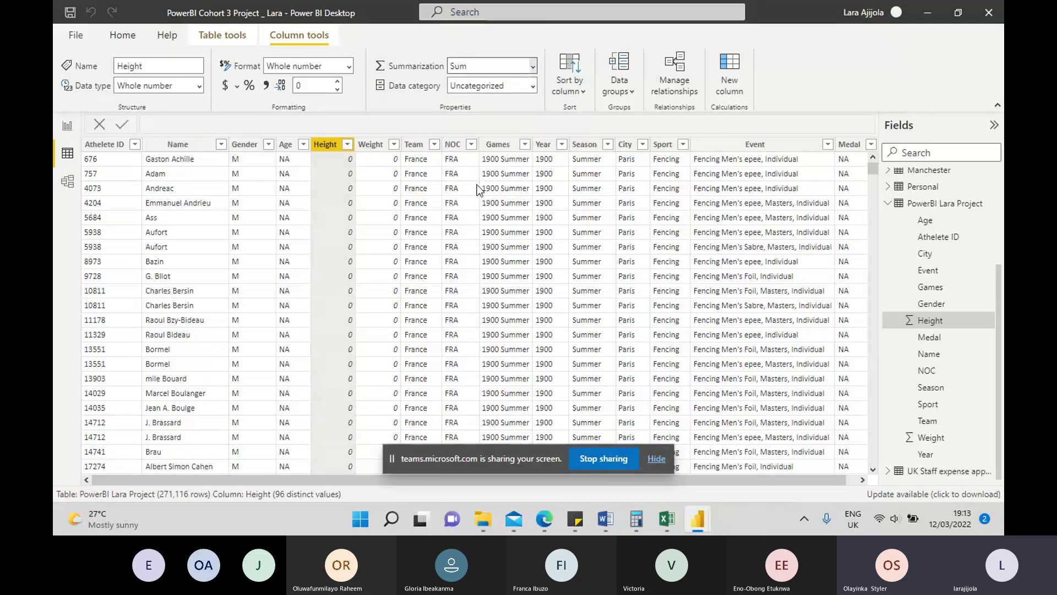
click(533, 71)
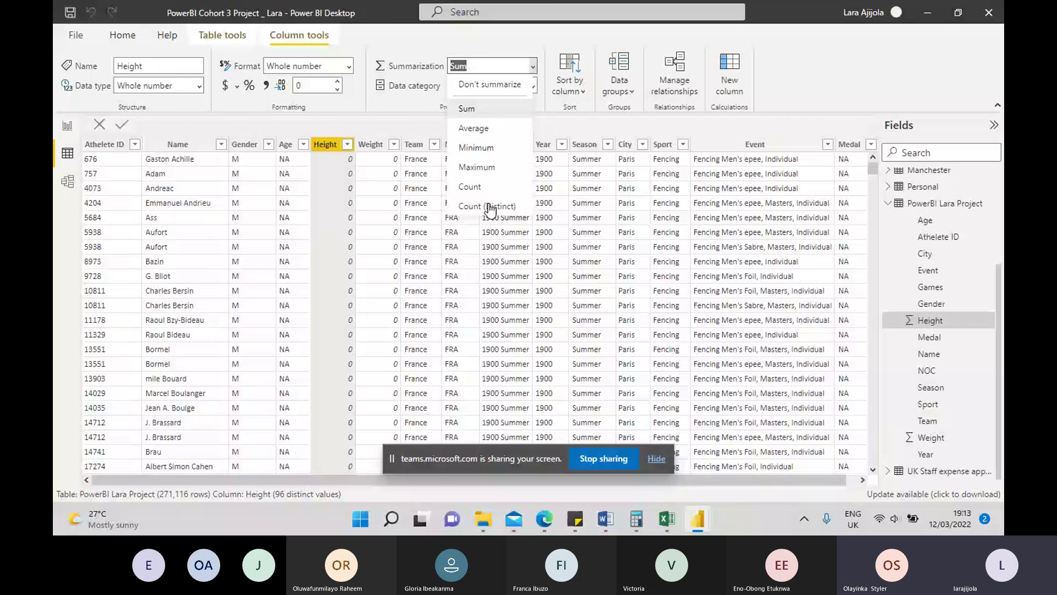
click(490, 207)
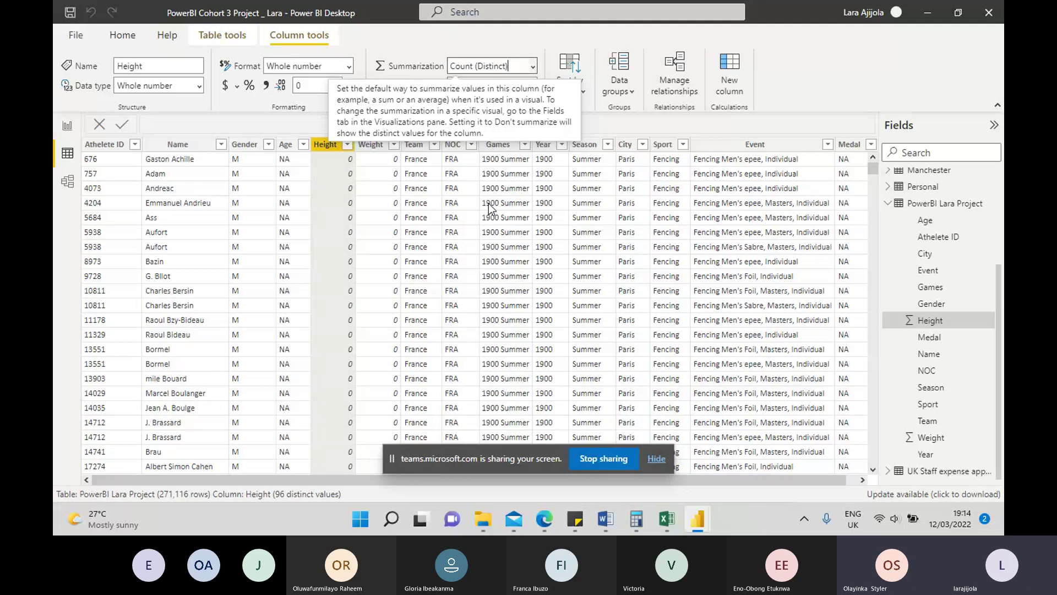
Return to Report view, look at the Transform data options, and save the report.
click(67, 128)
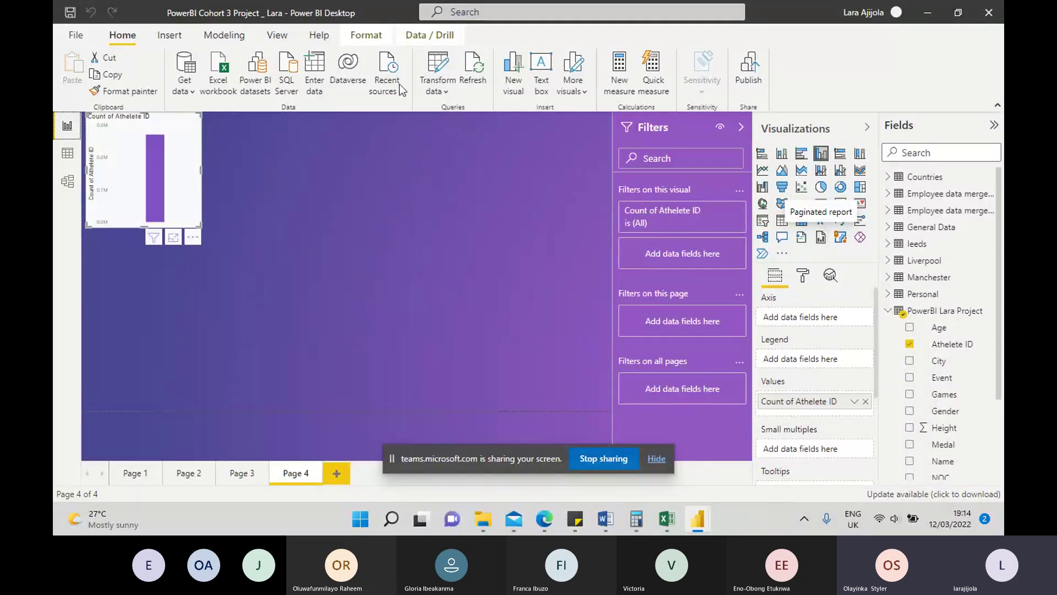
click(444, 92)
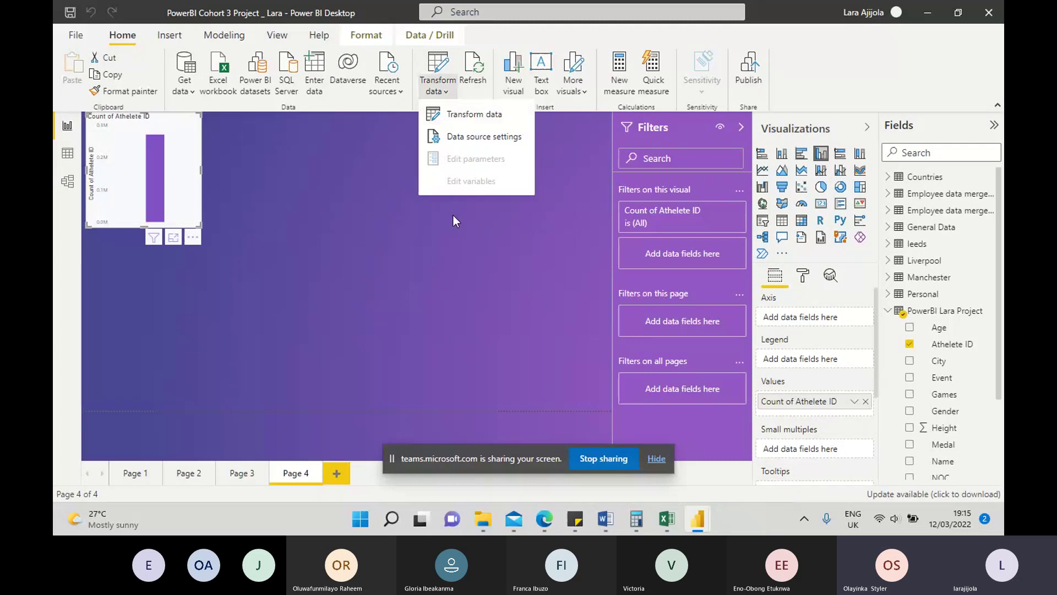
click(72, 13)
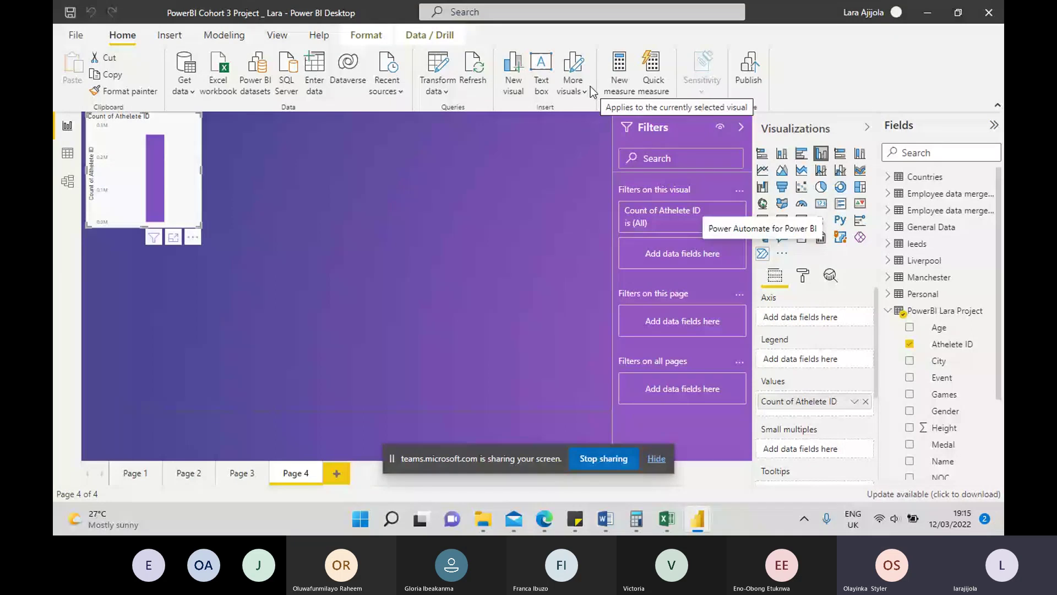
Add two blank visuals to Page 4 and change the second one to a Card.
click(514, 77)
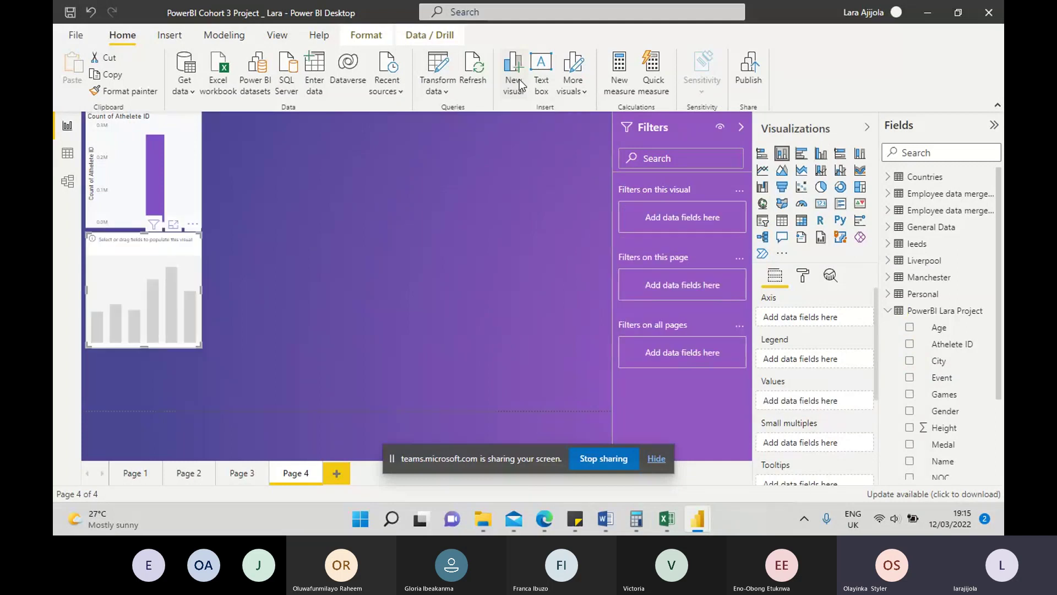
click(520, 85)
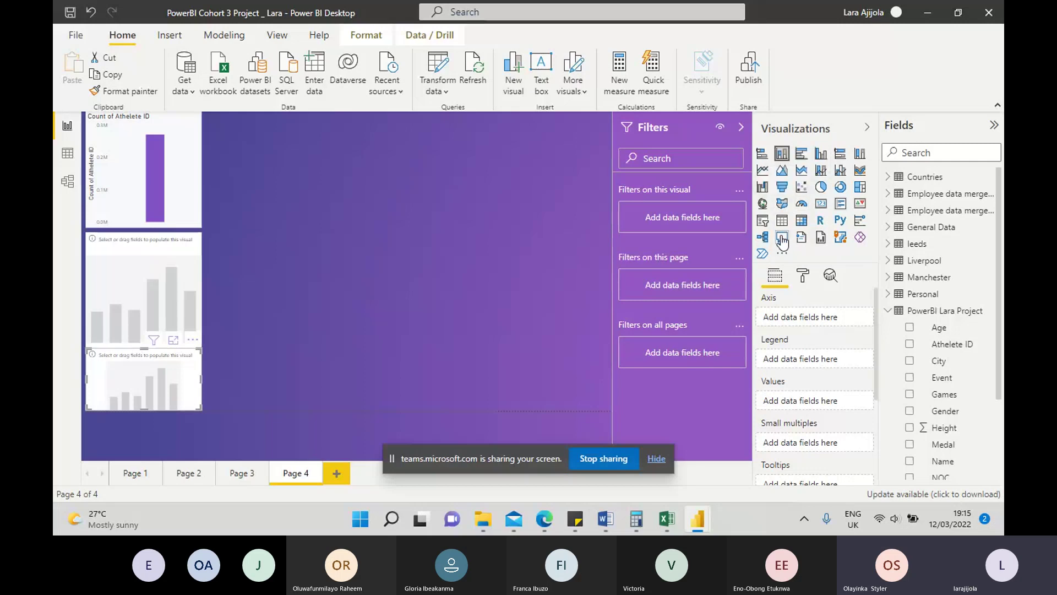
click(821, 205)
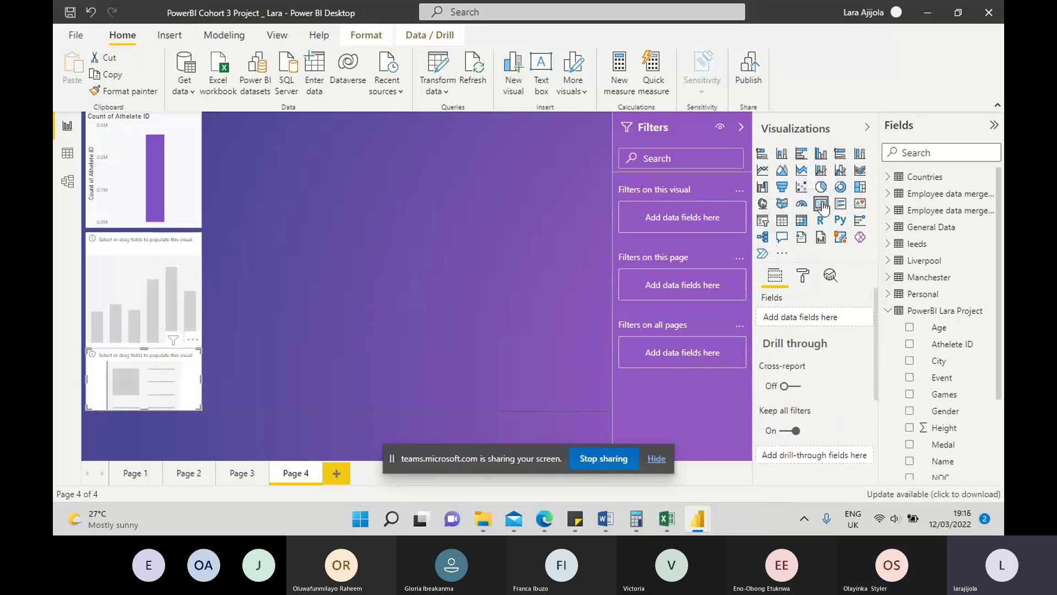
Delete the empty column chart between the Athelete ID chart and the blank card.
click(163, 279)
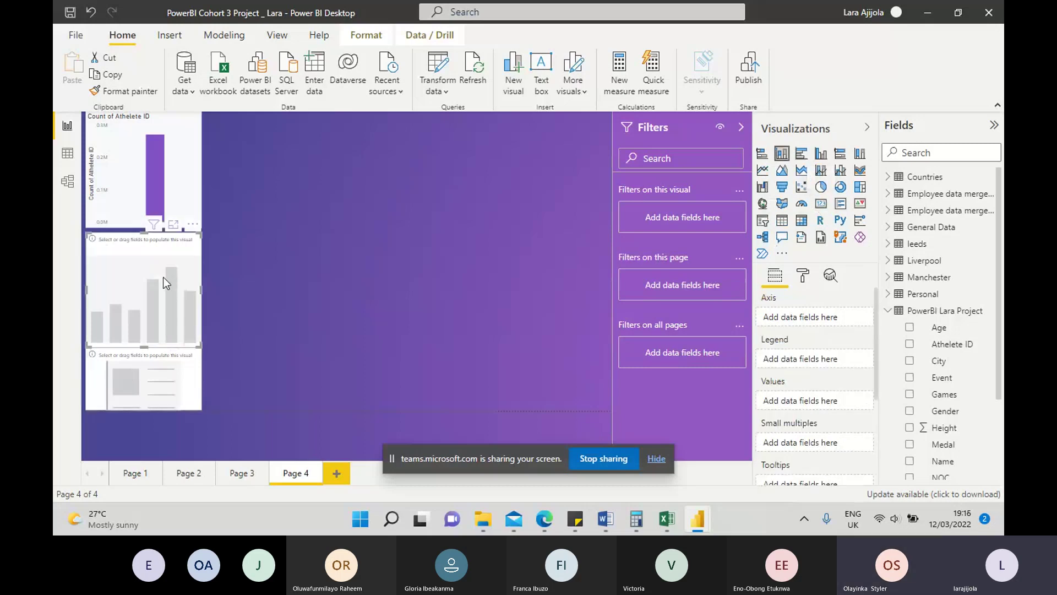
key(Delete)
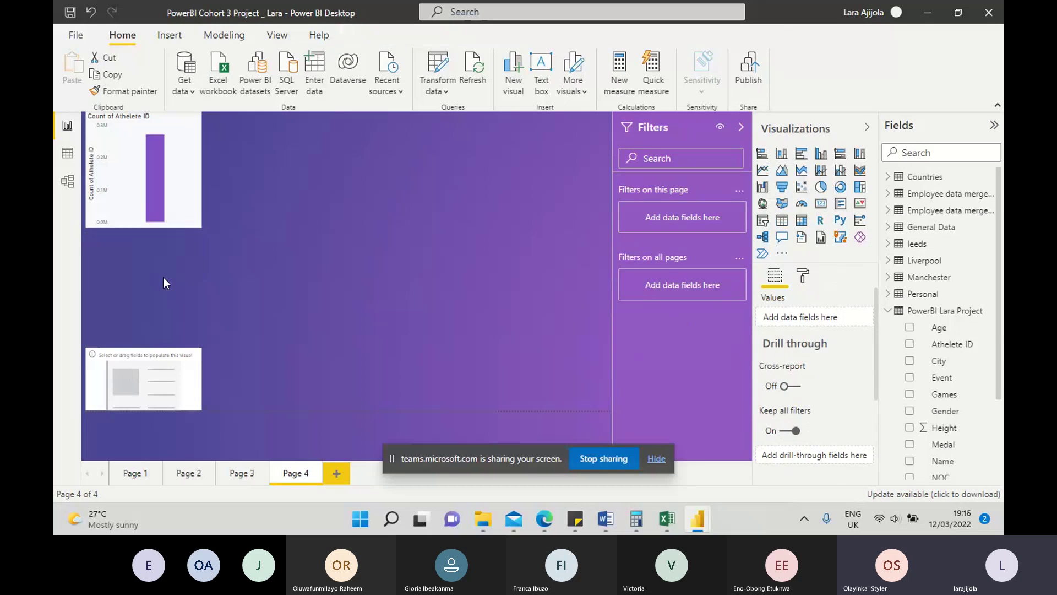
click(163, 378)
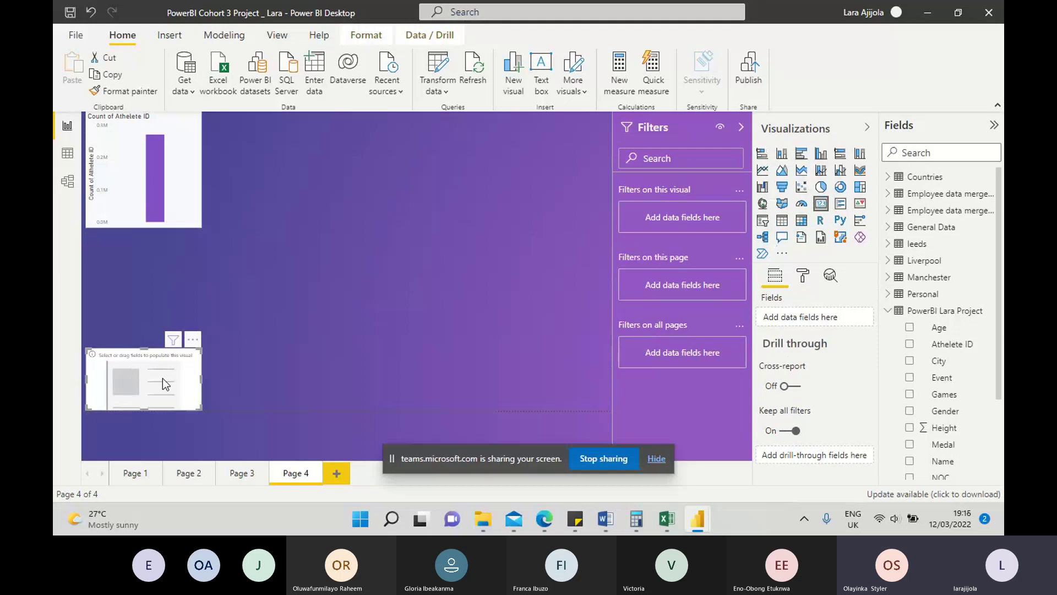
Convert the Athelete ID chart to a Card and set the field's aggregation to Count (Distinct).
click(137, 205)
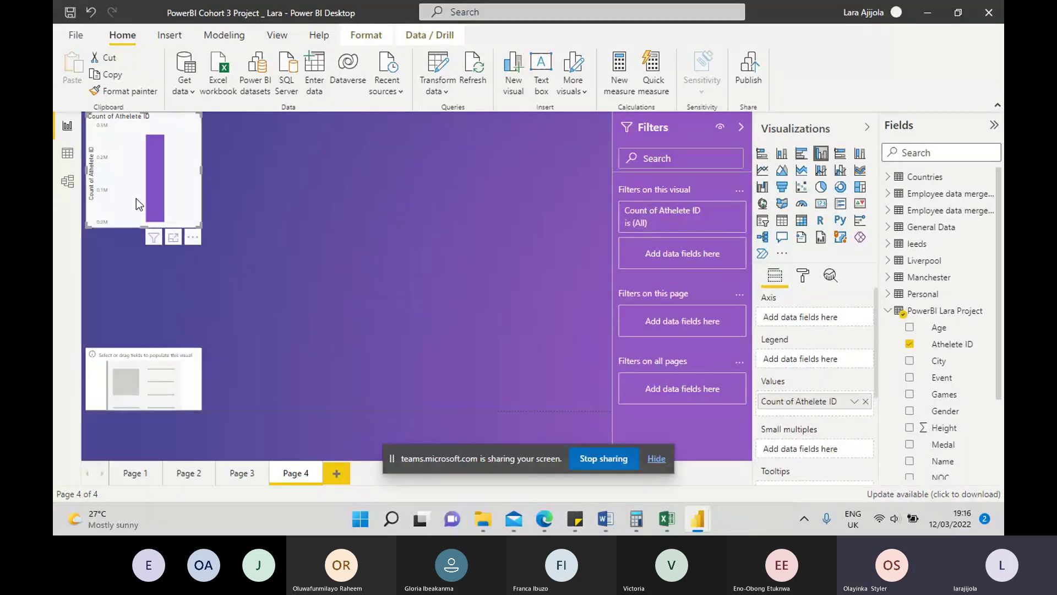
click(821, 204)
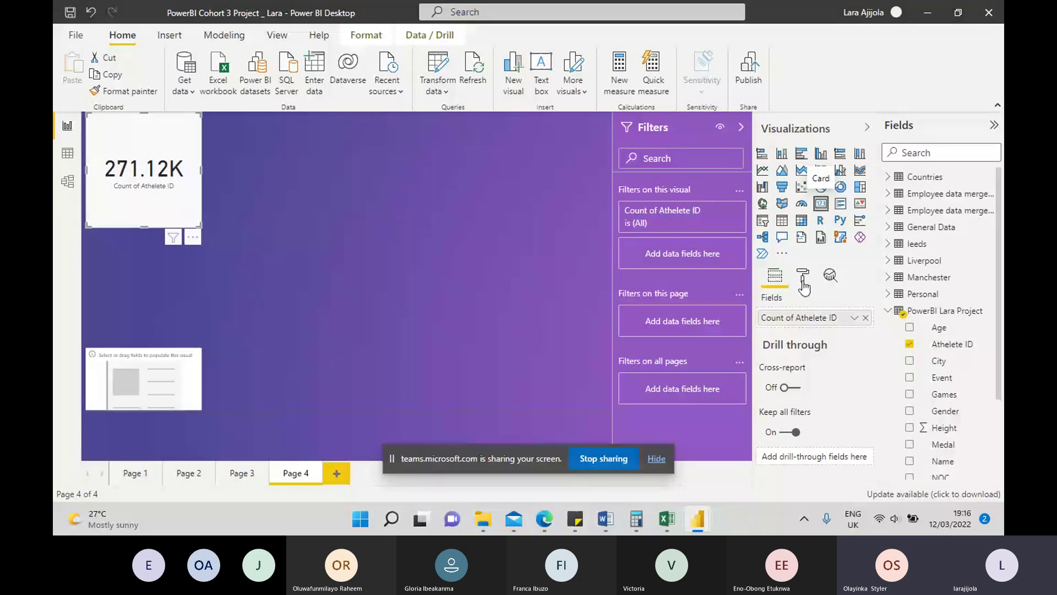
click(854, 319)
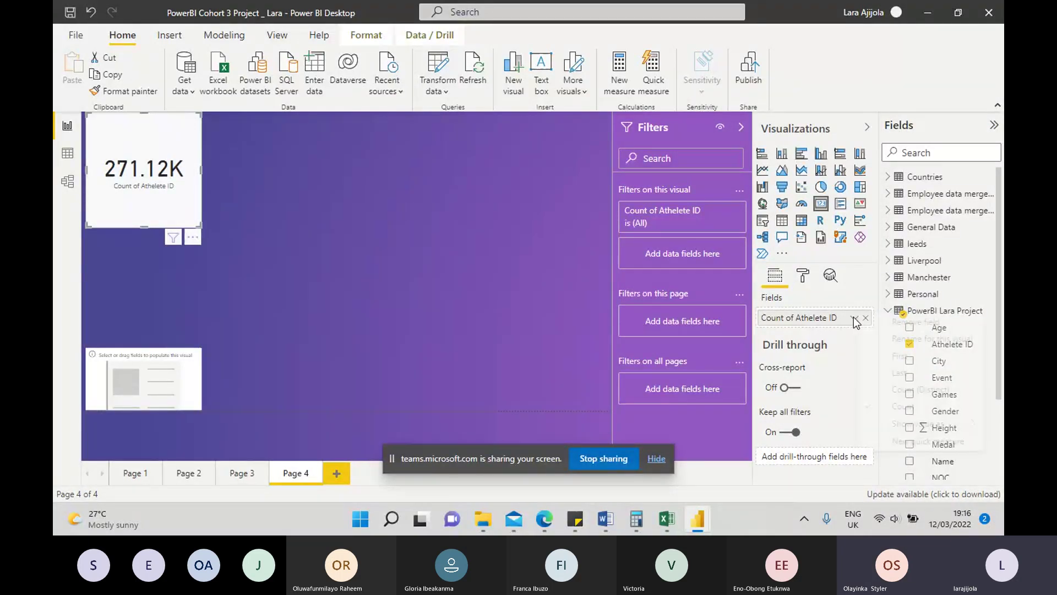
click(852, 318)
click(903, 392)
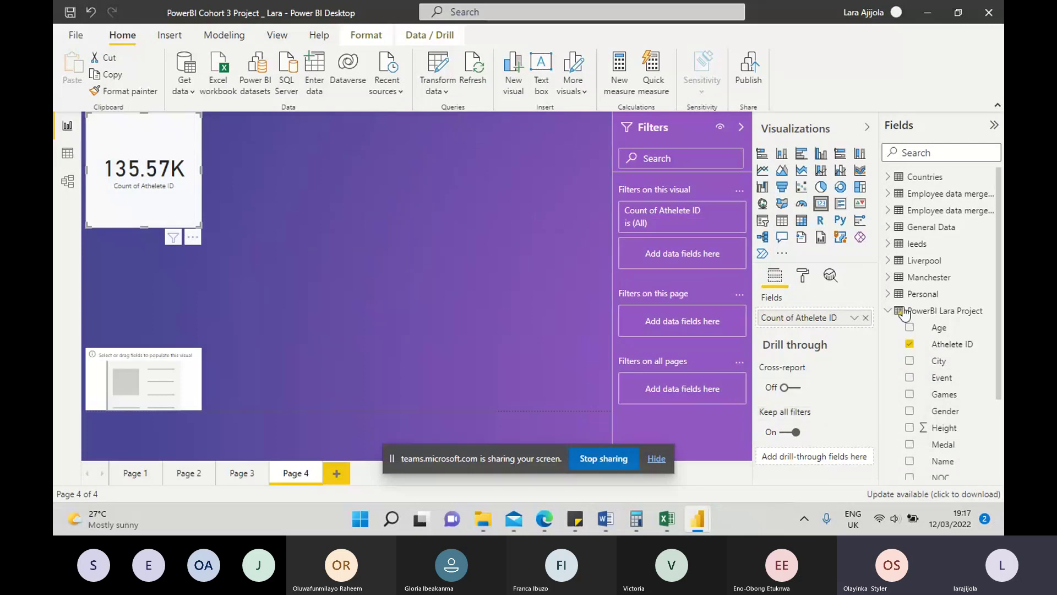
Expand the UK Staff expense appended table in the field list to show its columns.
scroll(886, 306, down, 3)
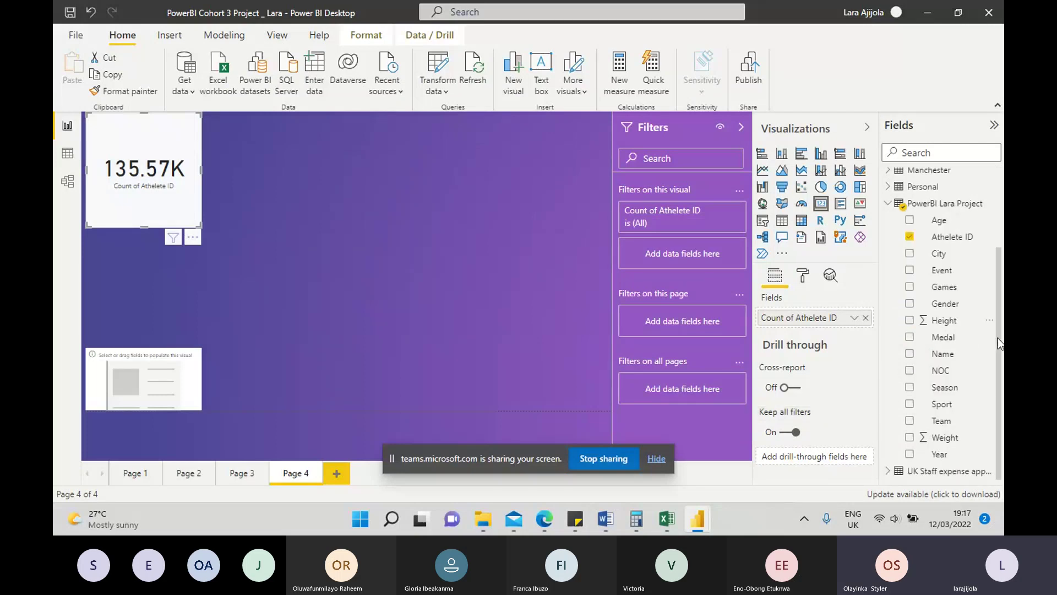
click(949, 473)
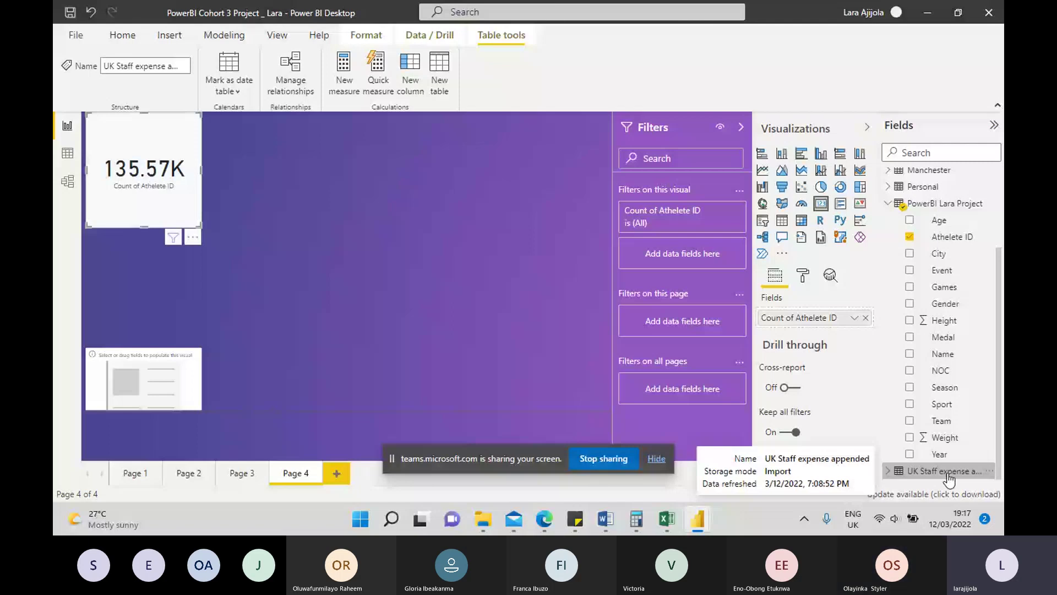
click(887, 473)
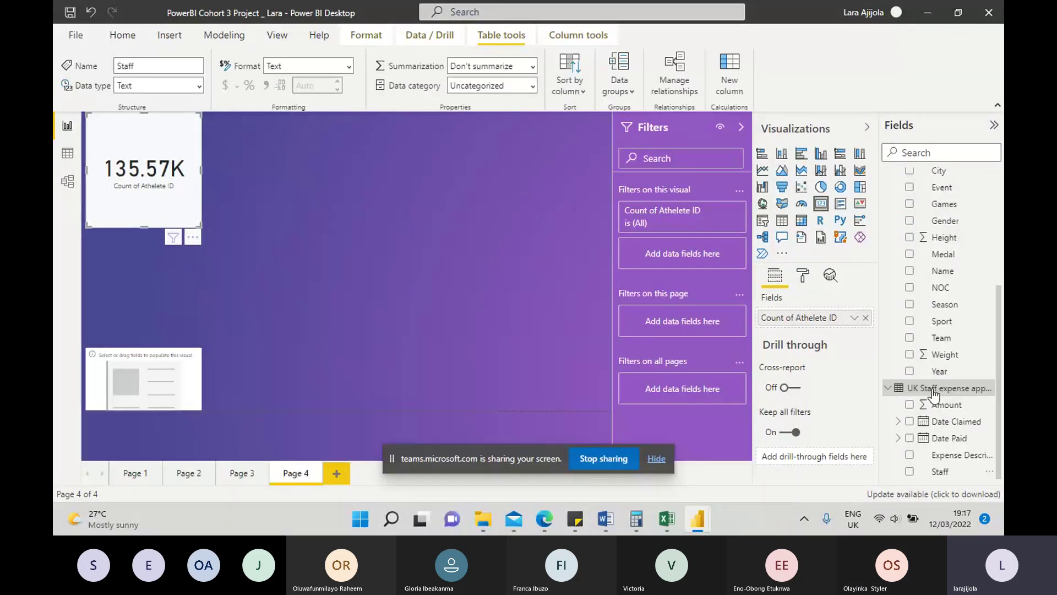
key(F2)
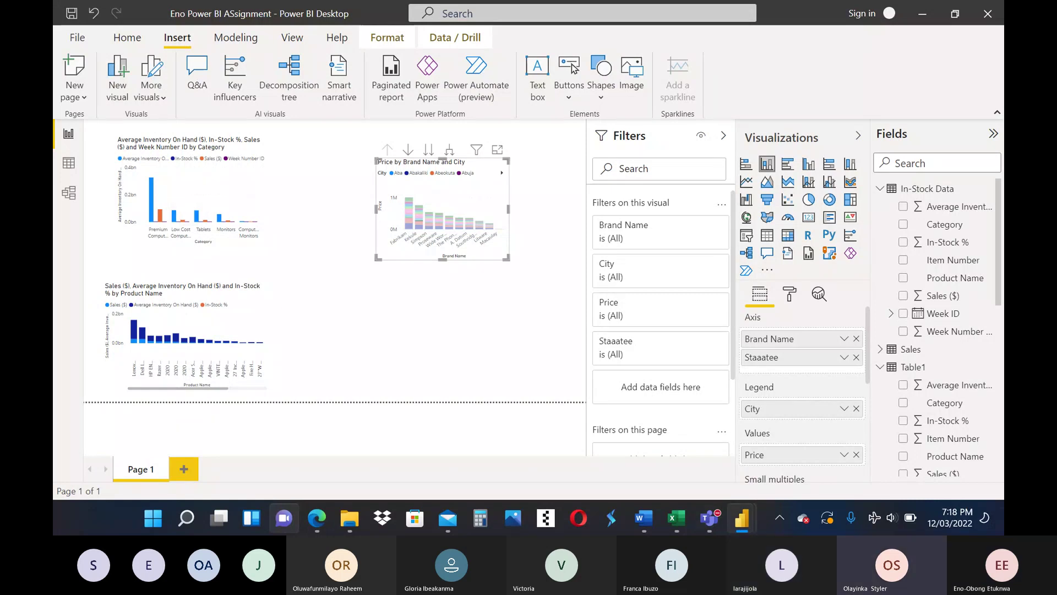
Show the Average Inventory On Hand by Category chart in focus mode and browse the fields of the report's tables.
click(192, 193)
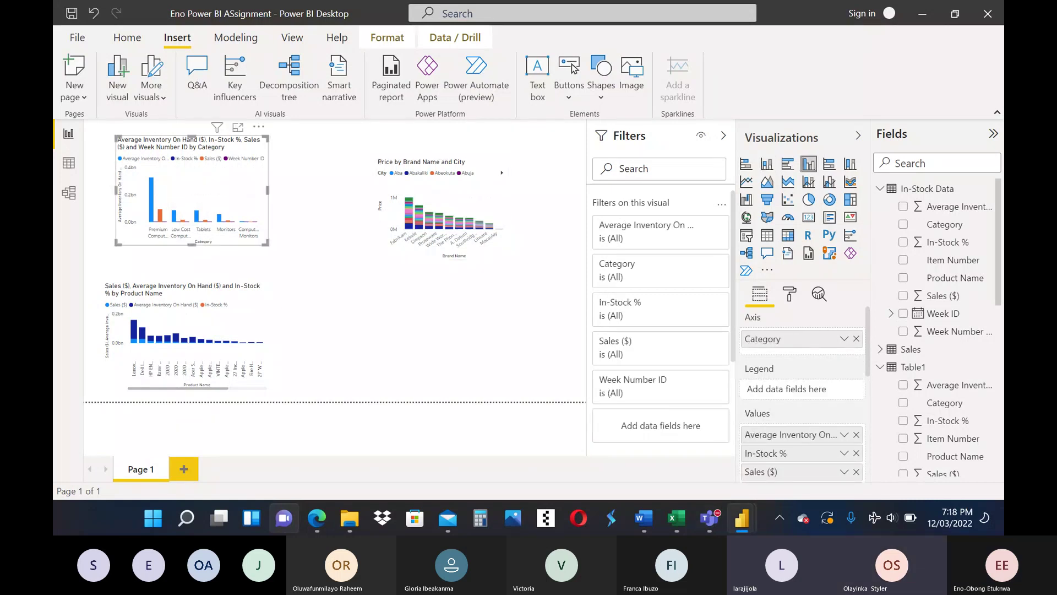
click(238, 127)
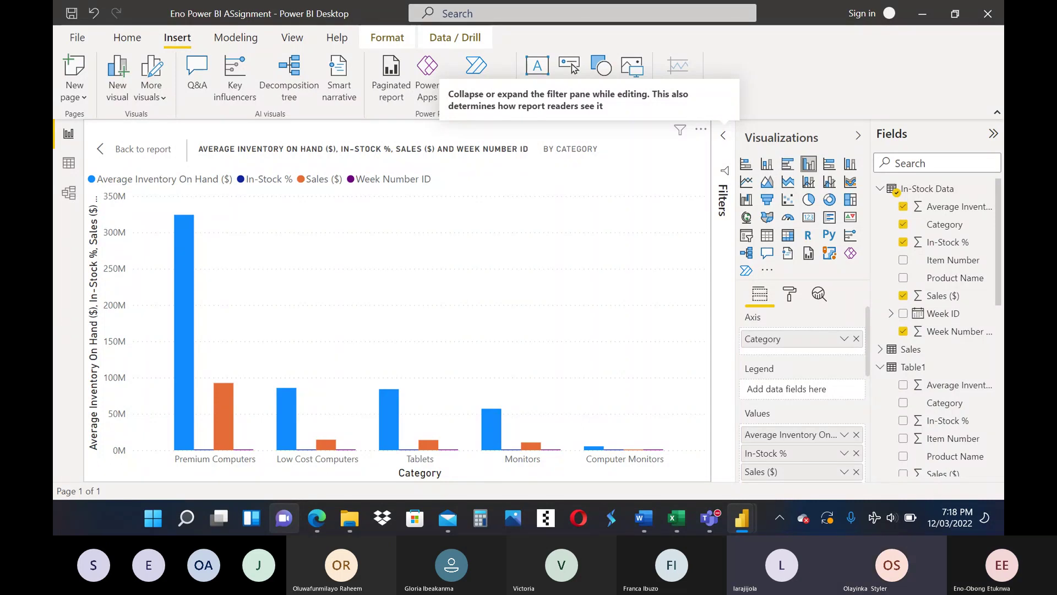
scroll(936, 331, down, 1)
scroll(936, 330, down, 5)
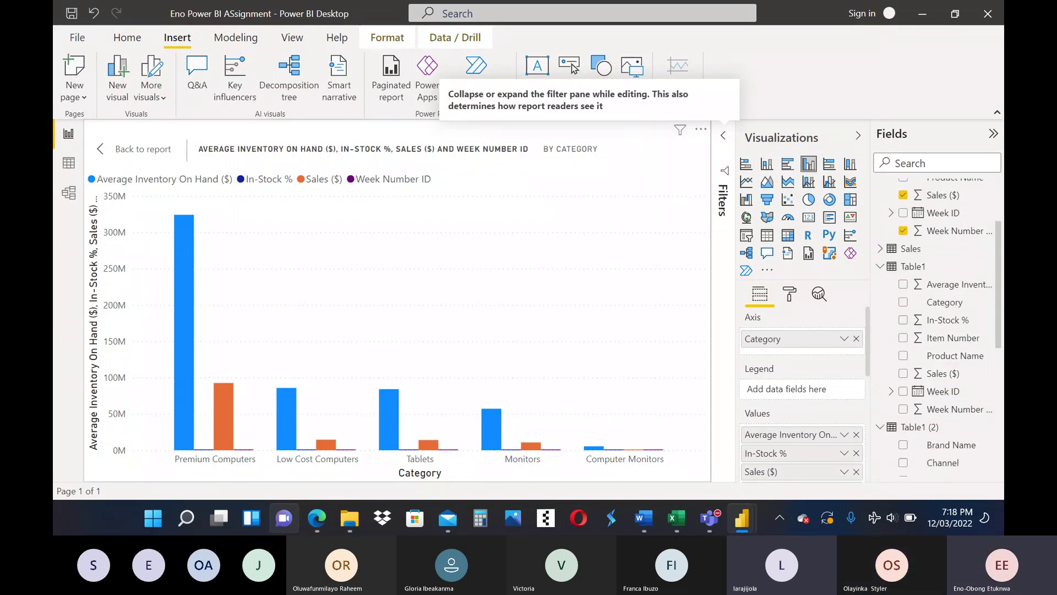
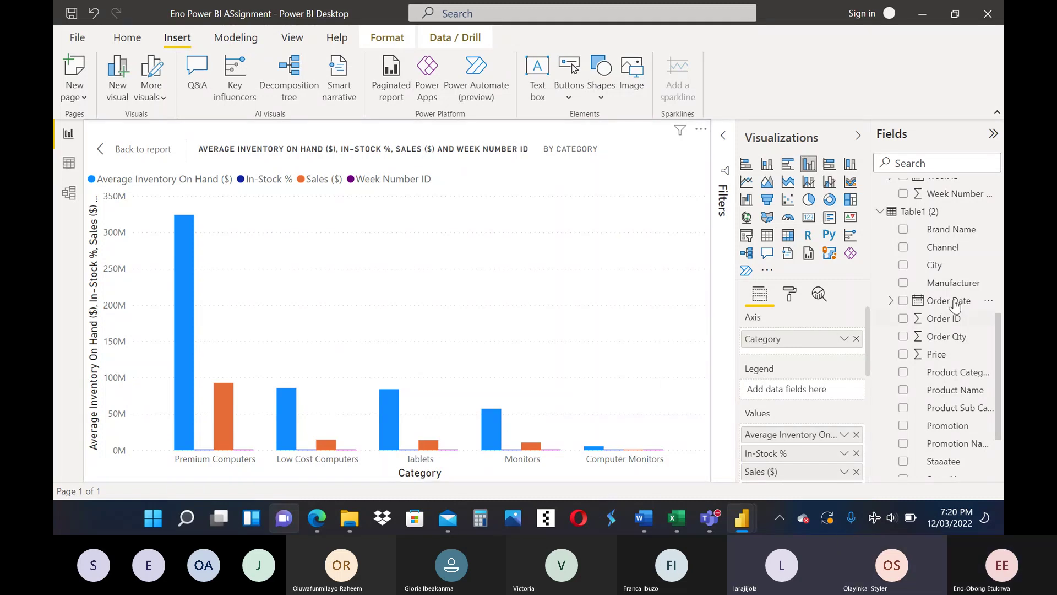
Review the In-Stock Data fields and the values assigned to the focused Category chart.
scroll(995, 298, up, 3)
drag(995, 298, 974, 209)
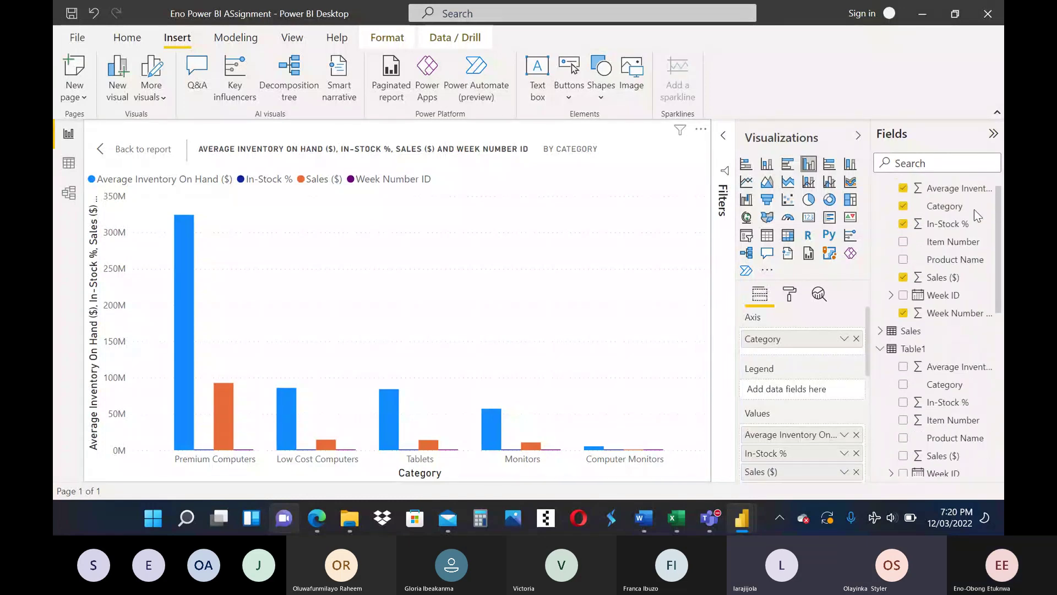
scroll(974, 209, up, 1)
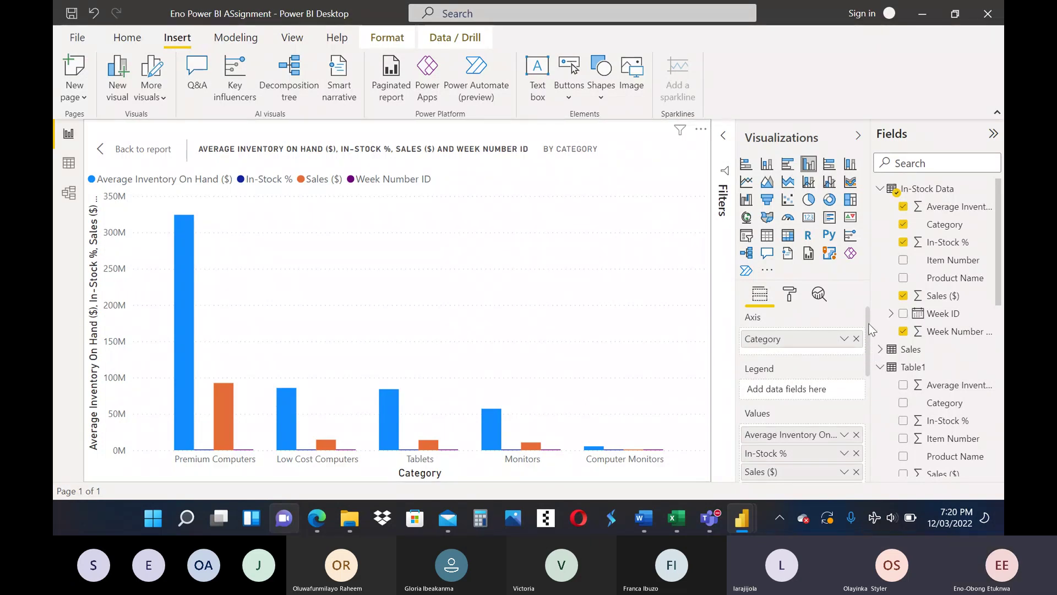
drag(866, 312, 867, 378)
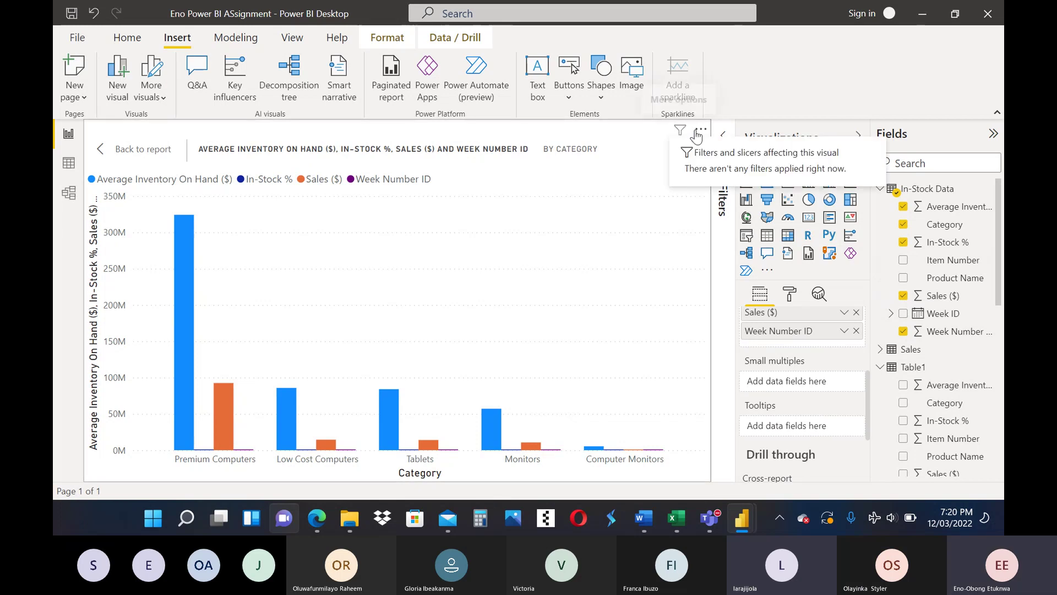
Show the Price by Brand Name and City chart in focus mode and review which Table1 (2) fields it uses.
click(103, 144)
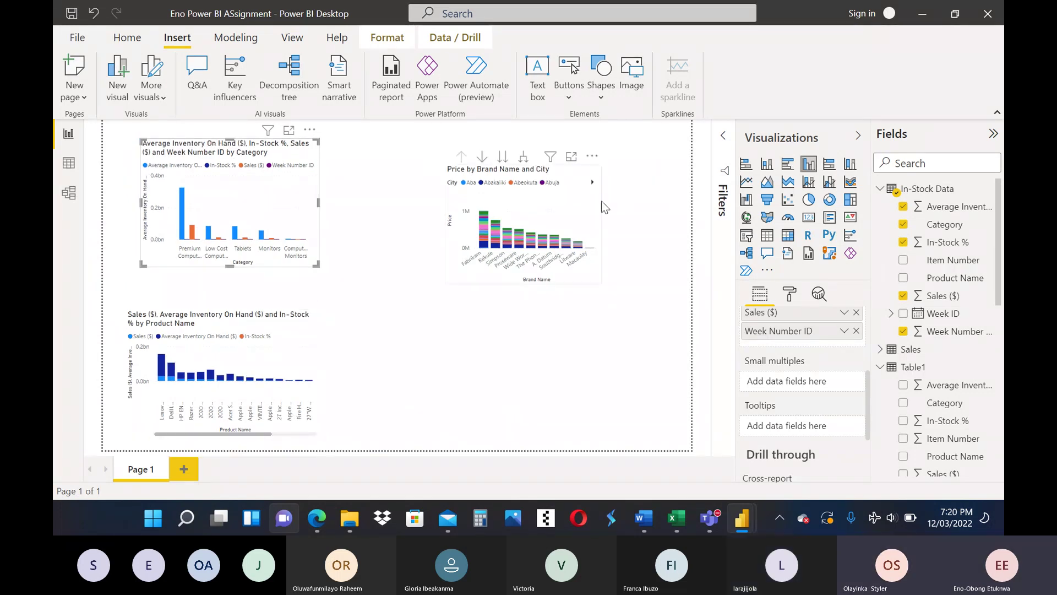
click(512, 249)
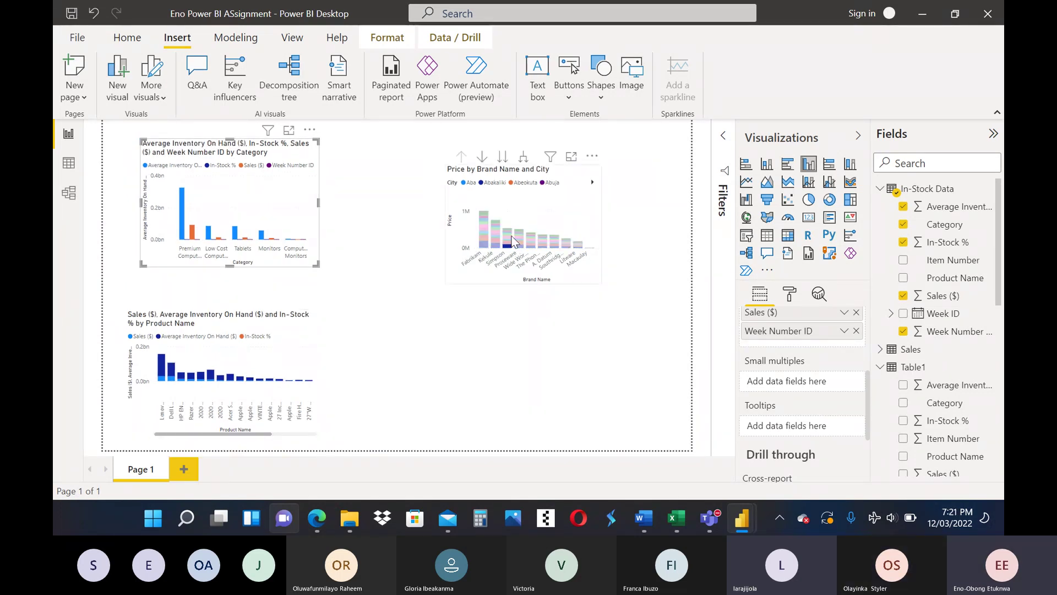
click(571, 159)
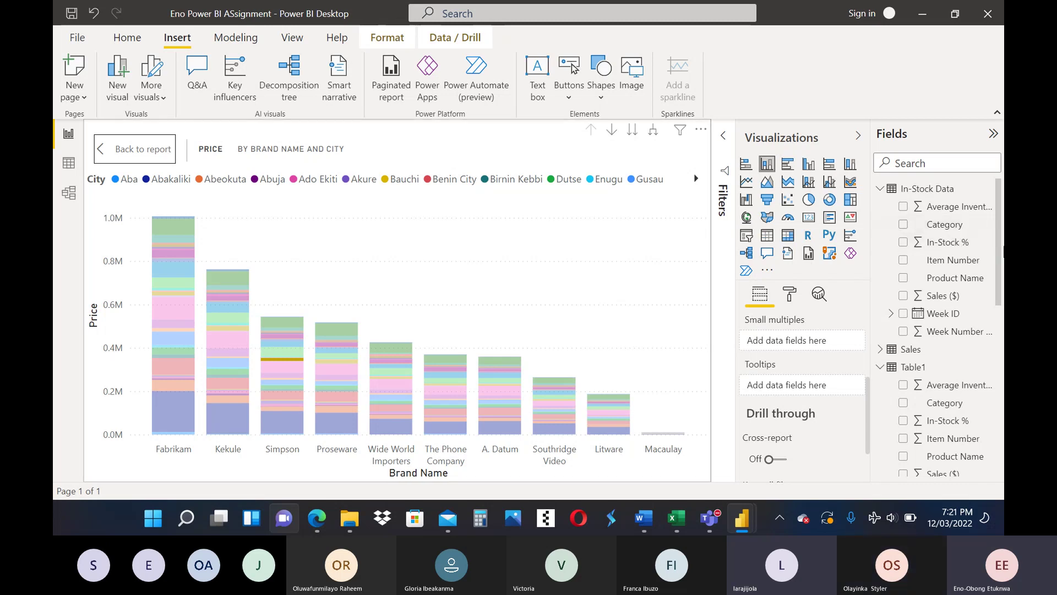
drag(1001, 252, 1001, 369)
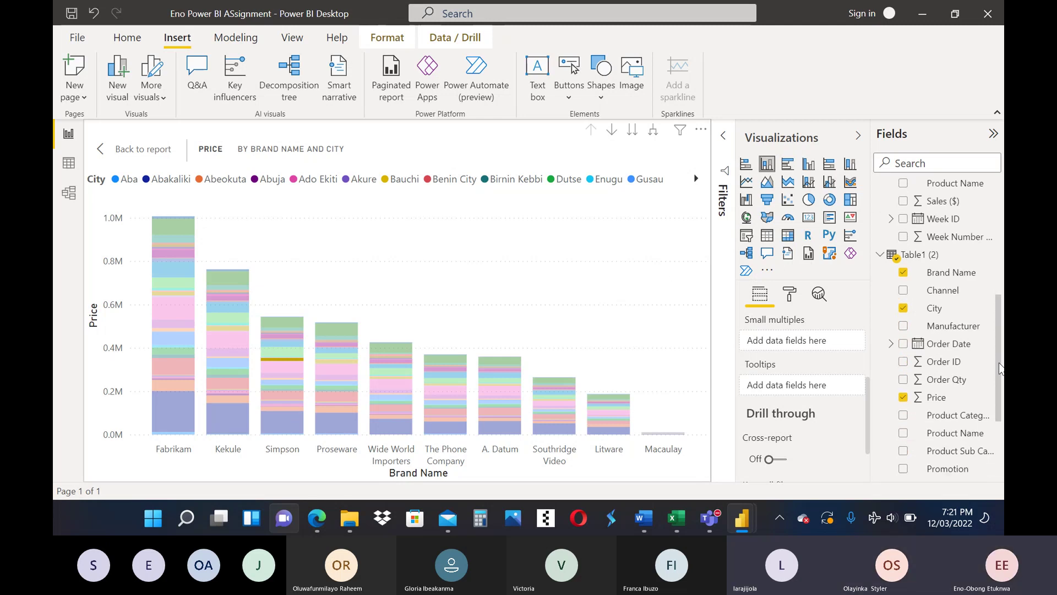
scroll(1001, 363, down, 3)
scroll(1001, 381, down, 1)
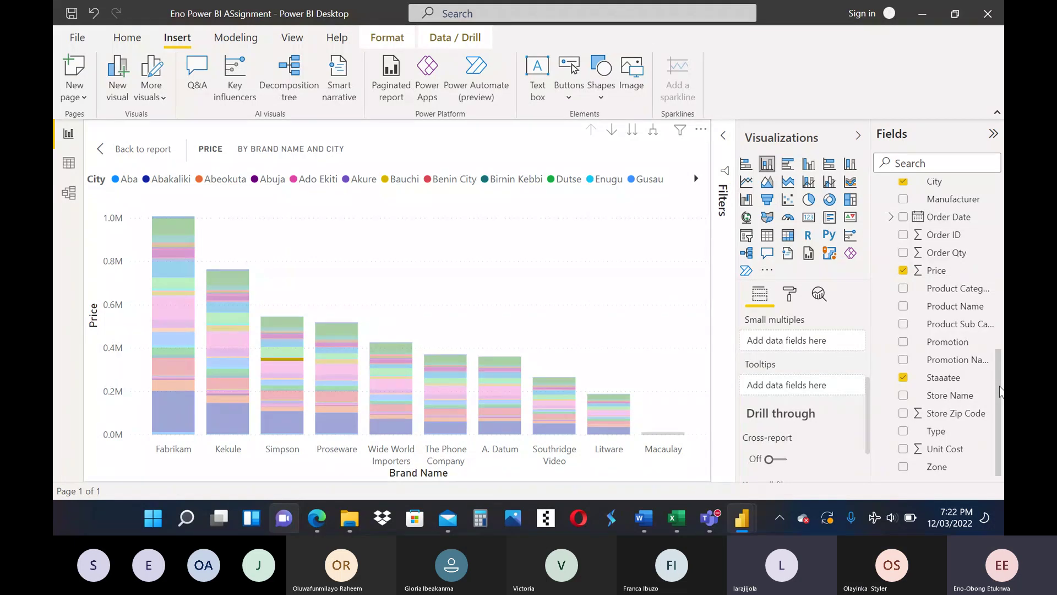
scroll(1001, 391, up, 1)
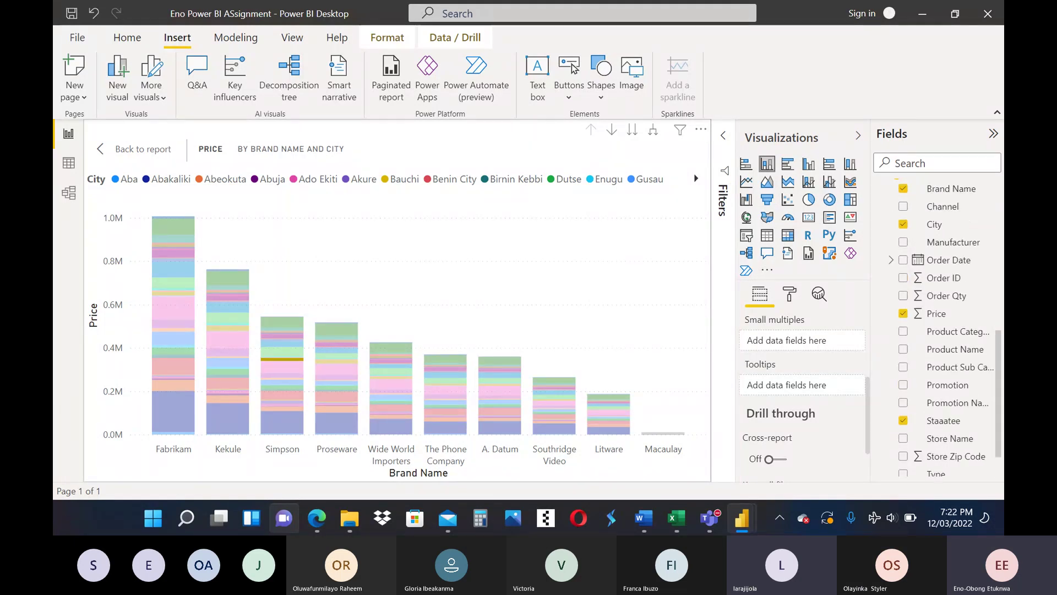
scroll(936, 331, up, 1)
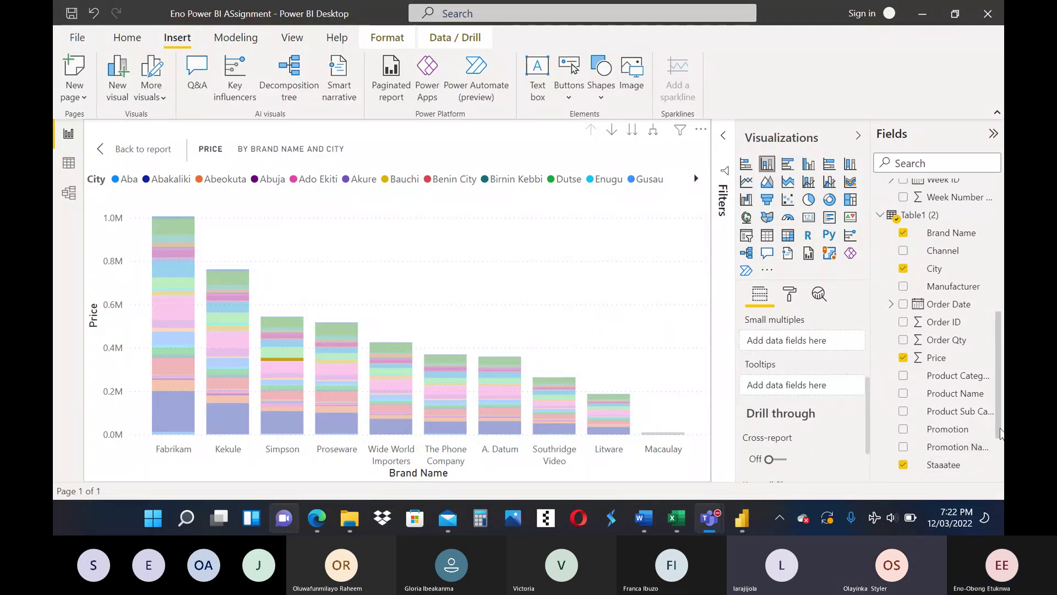
scroll(978, 457, down, 2)
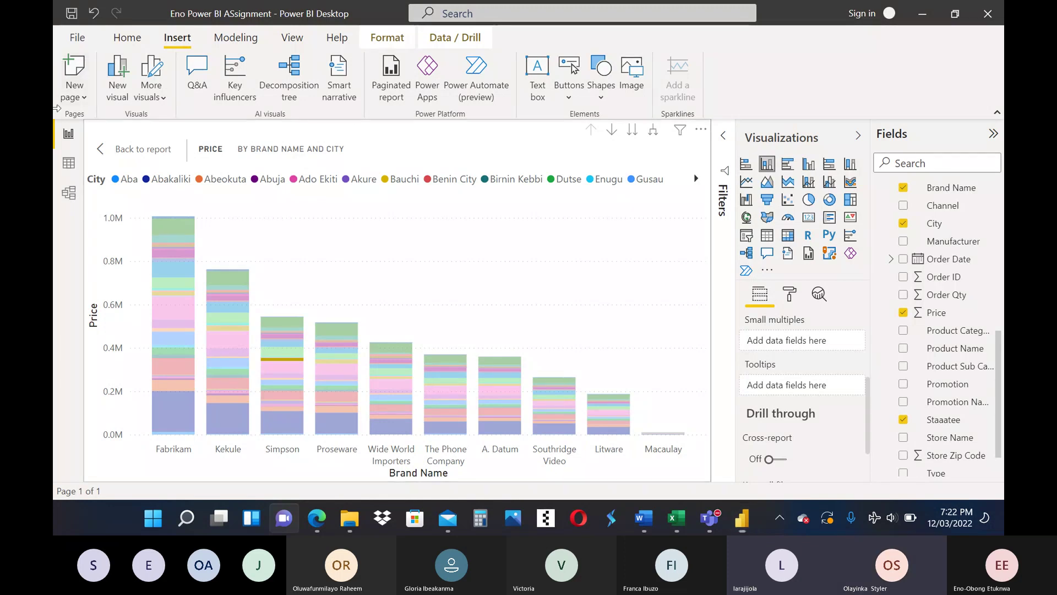
Switch to the data view and look through the Sales rows and the fields of In-Stock Data and Table1.
click(69, 165)
click(70, 166)
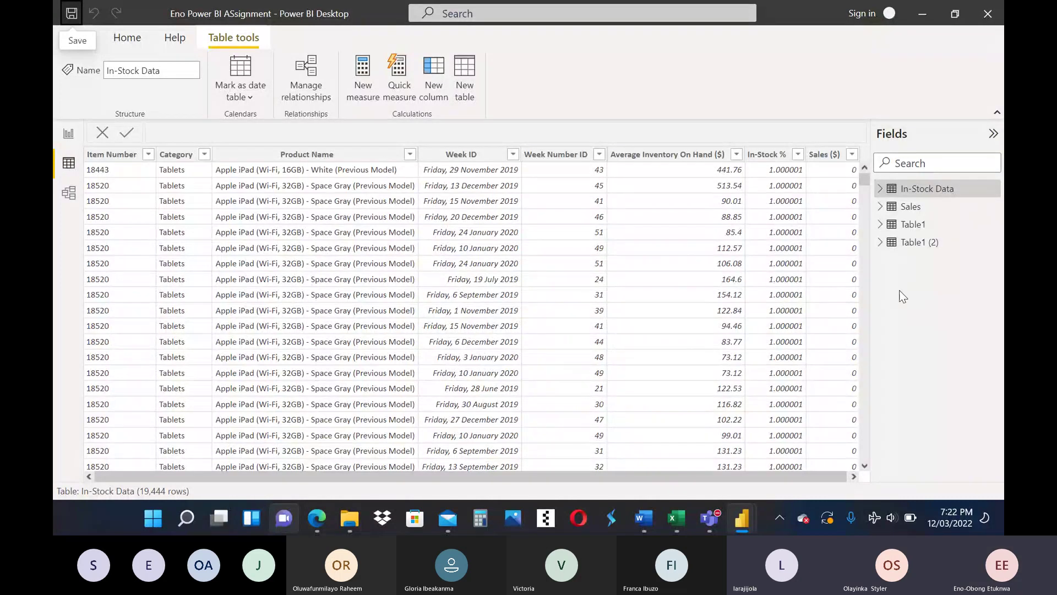
click(880, 224)
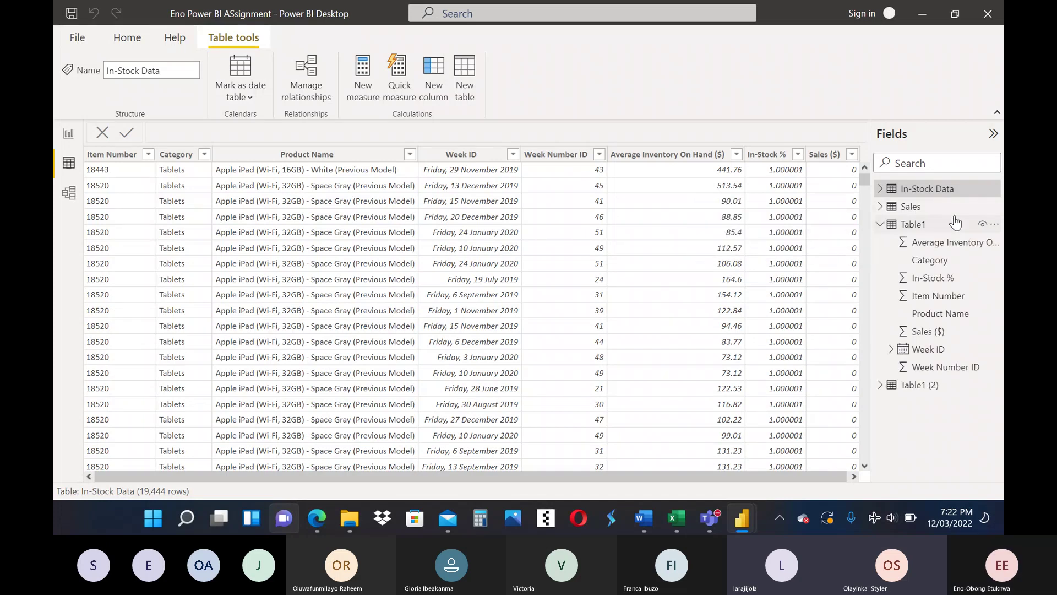
click(892, 209)
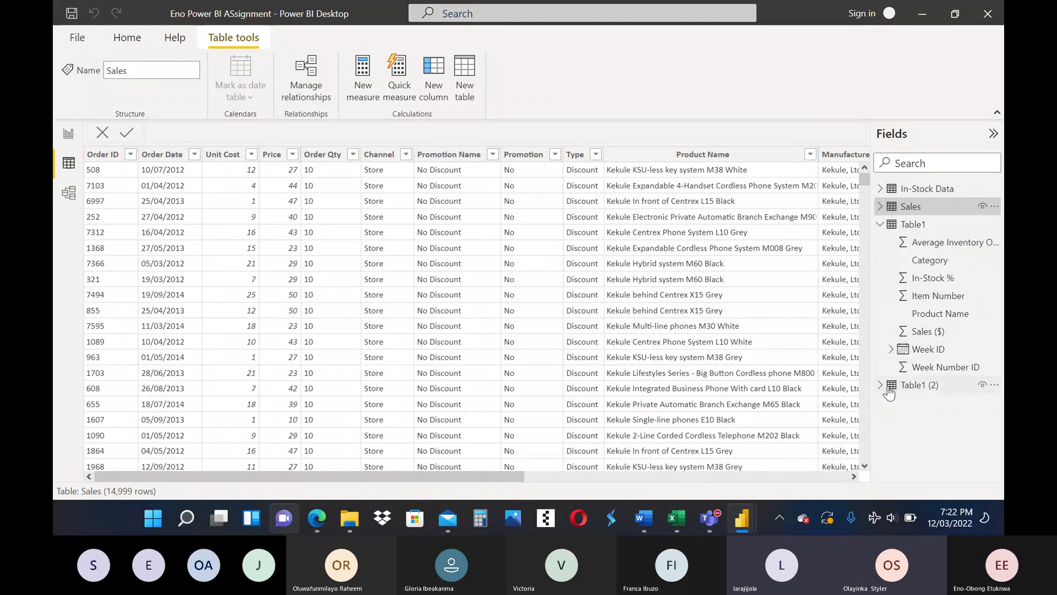
click(881, 189)
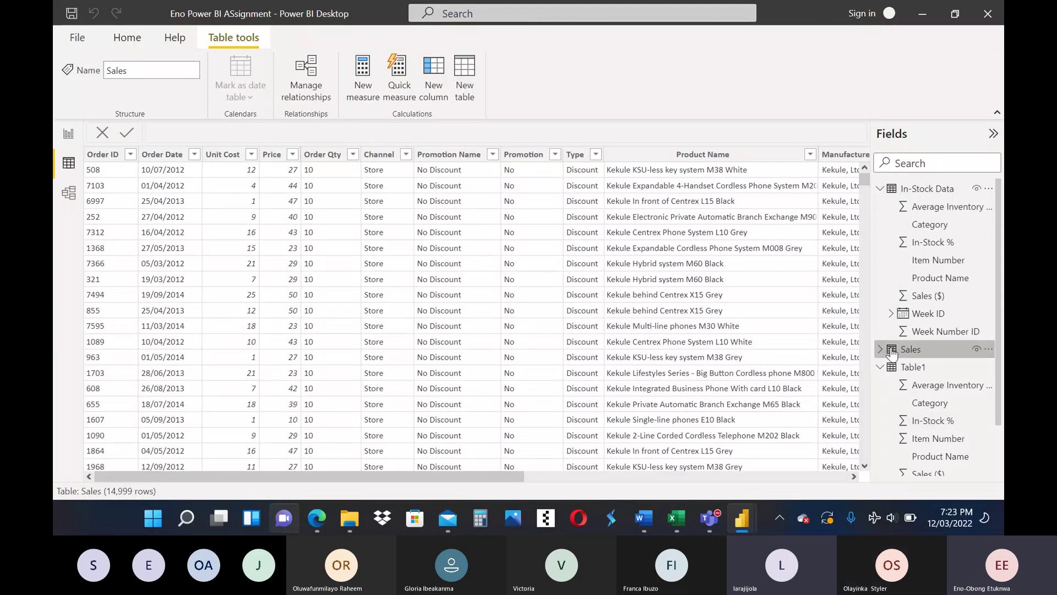
scroll(999, 437, down, 3)
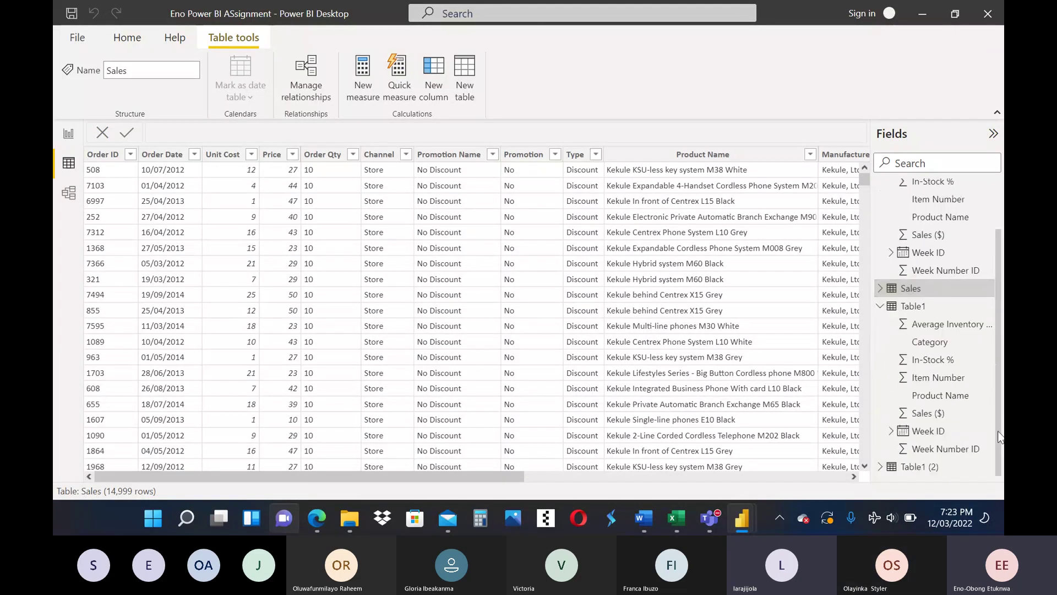
Rename the Staaatee column of Table1 (2) to State.
click(887, 469)
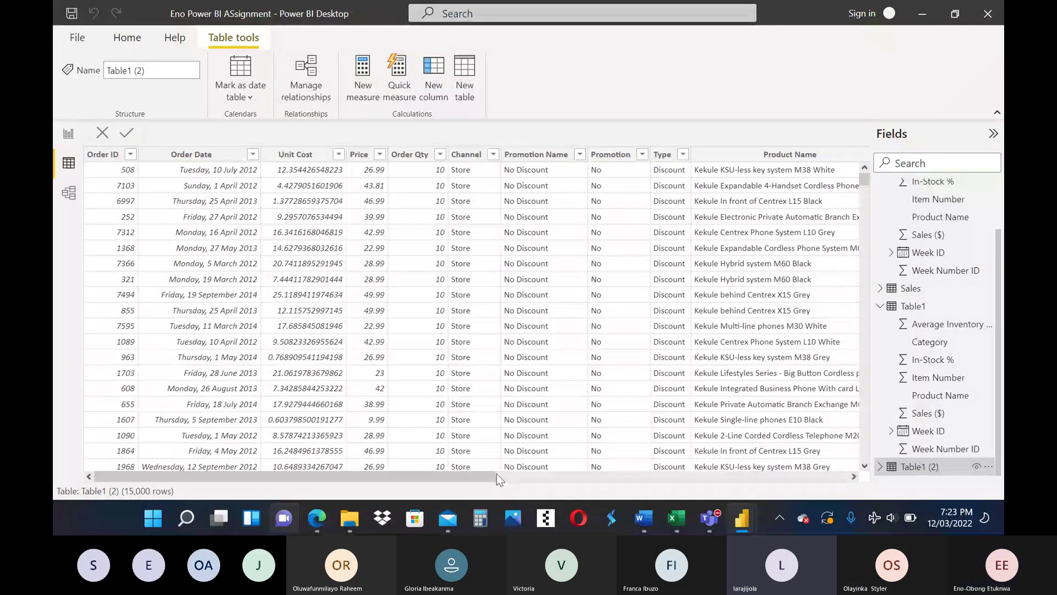
drag(494, 474, 862, 490)
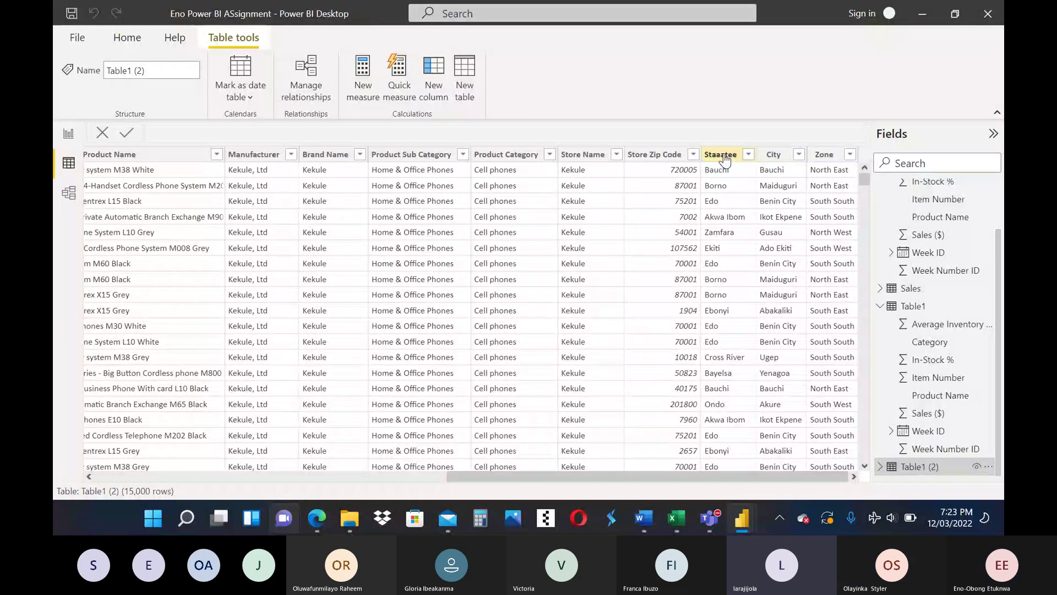
double_click(721, 155)
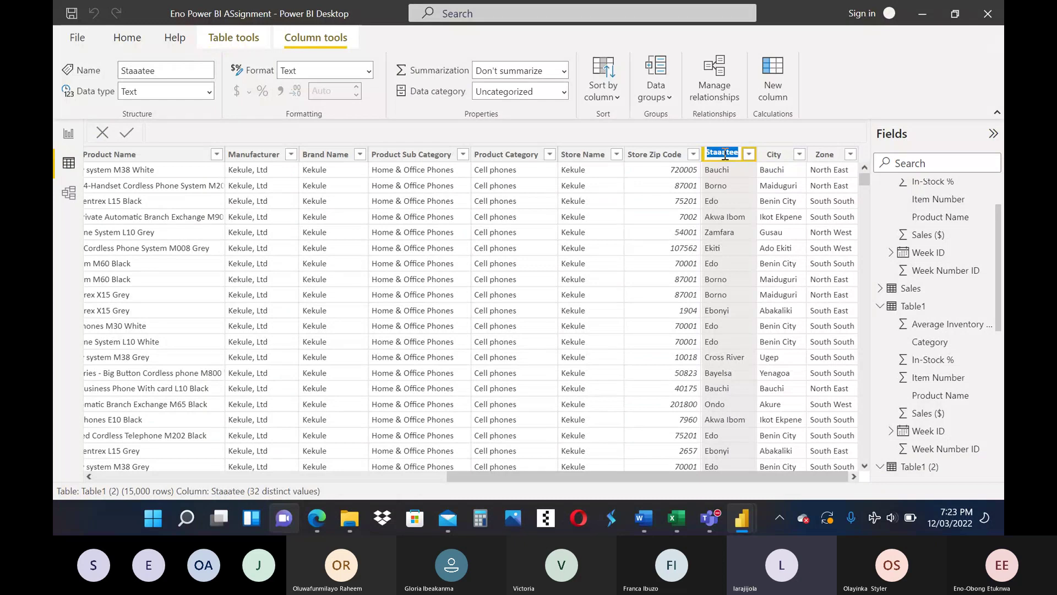
click(726, 155)
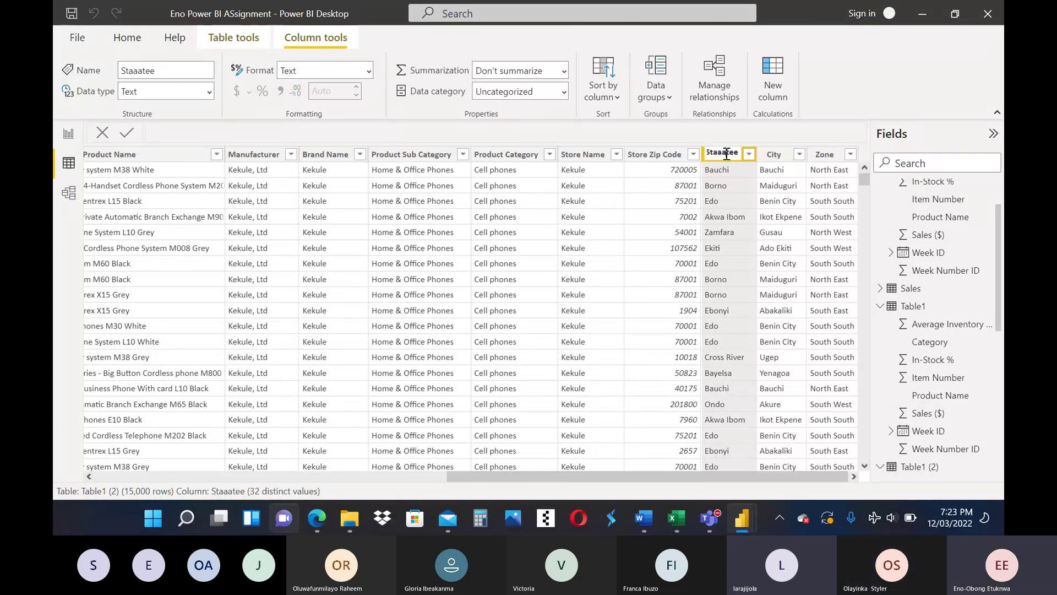
key(BackSpace)
key(BackSpace)
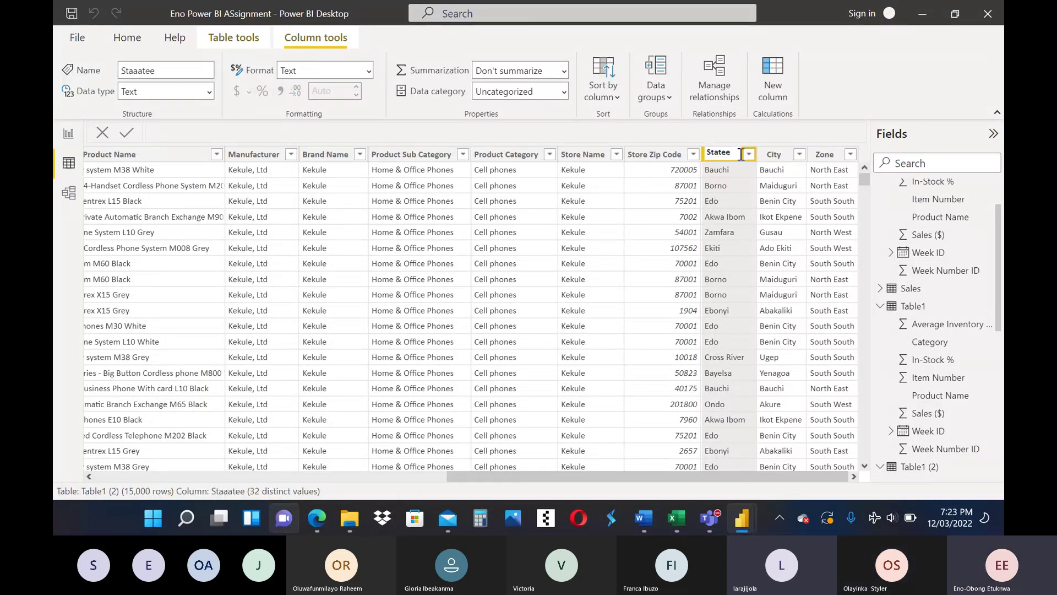
key(BackSpace)
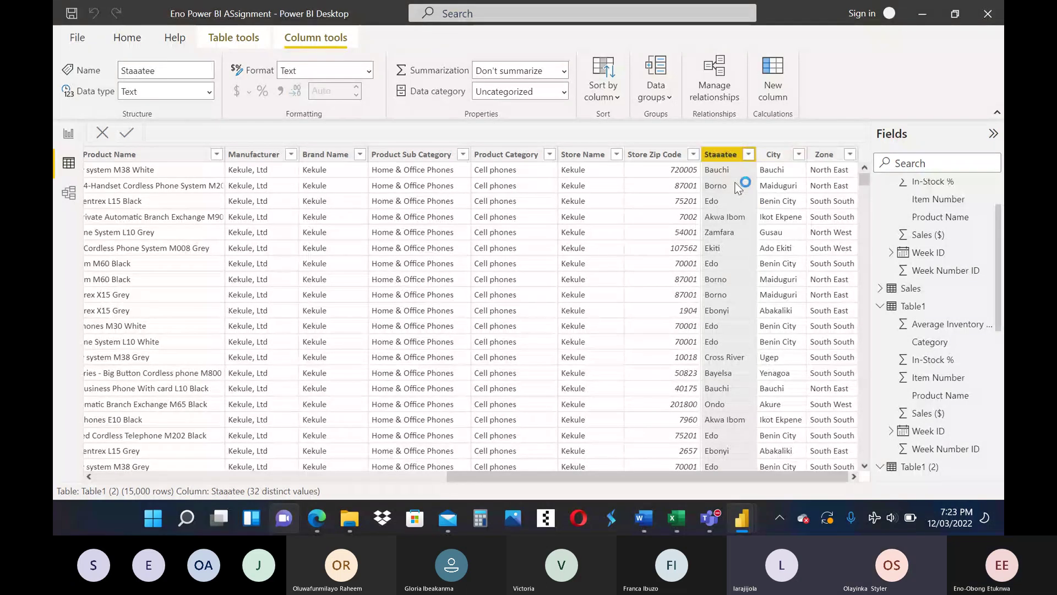
key(Escape)
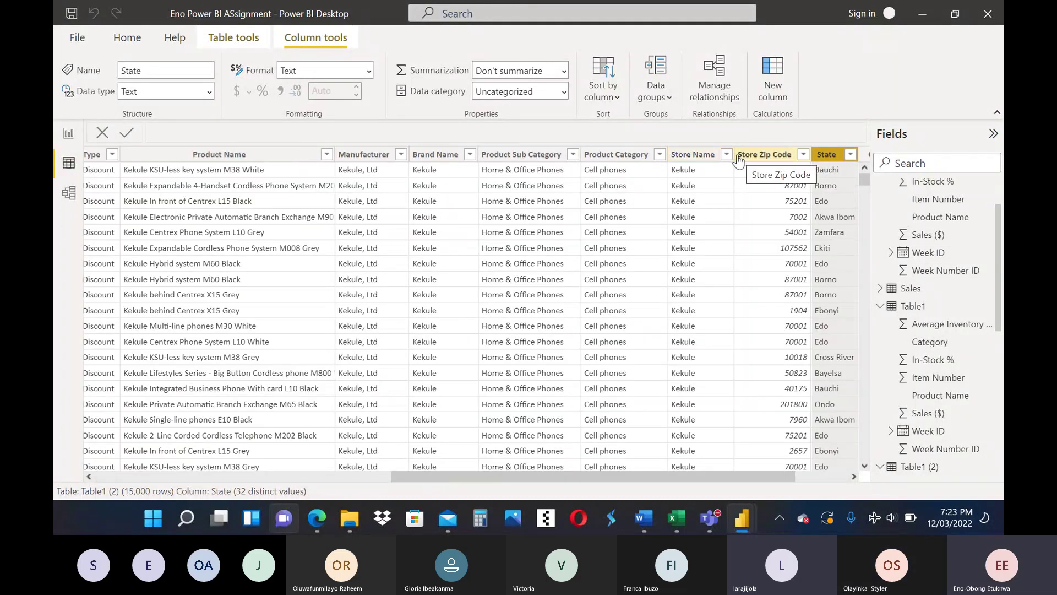
Return to the report view and examine the Sales ($) by Product Name chart in focus mode.
click(70, 137)
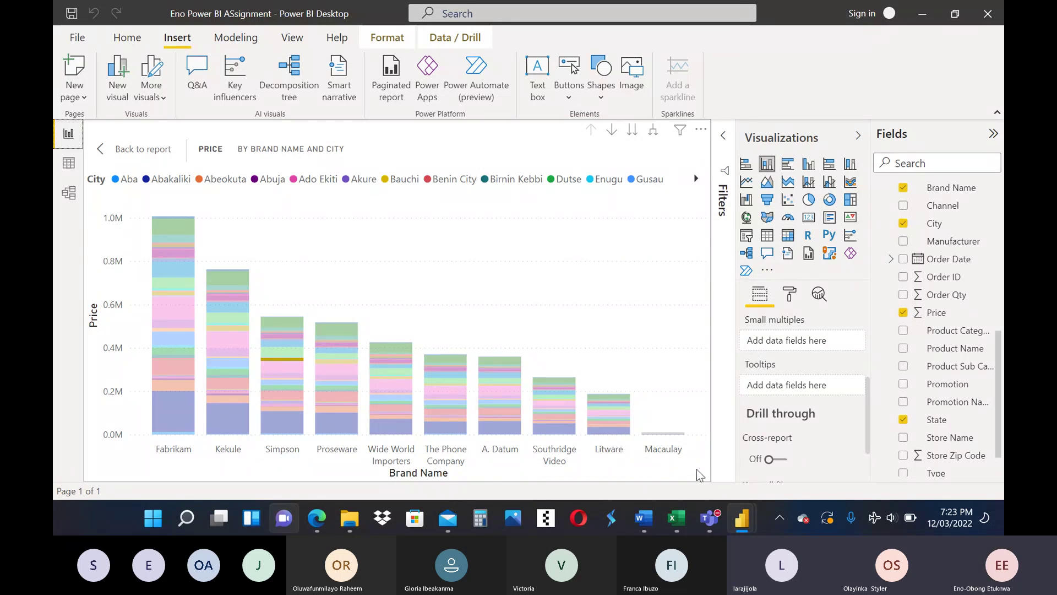
click(98, 151)
click(201, 348)
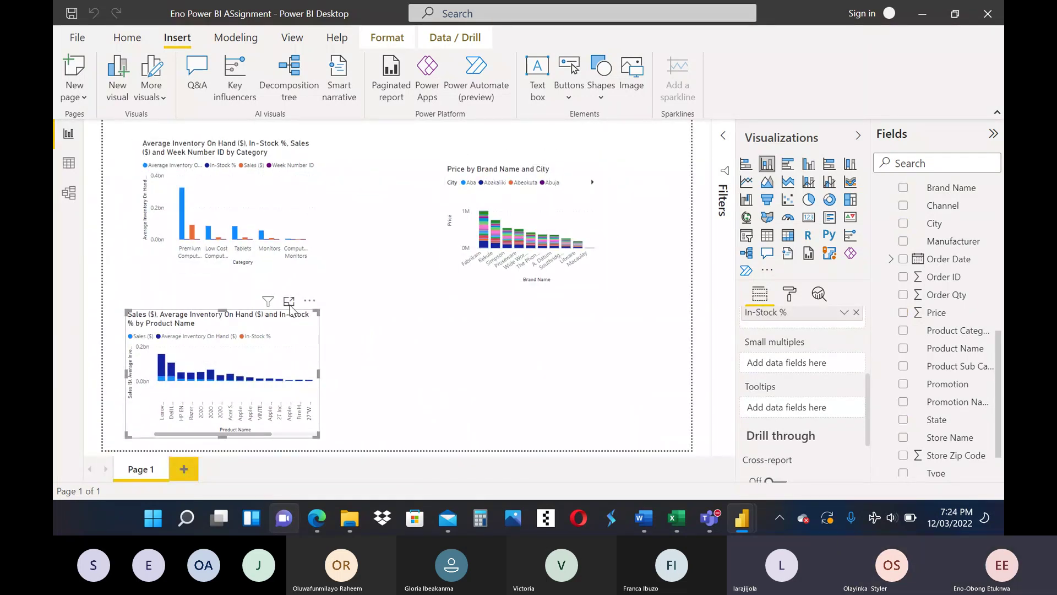
click(289, 301)
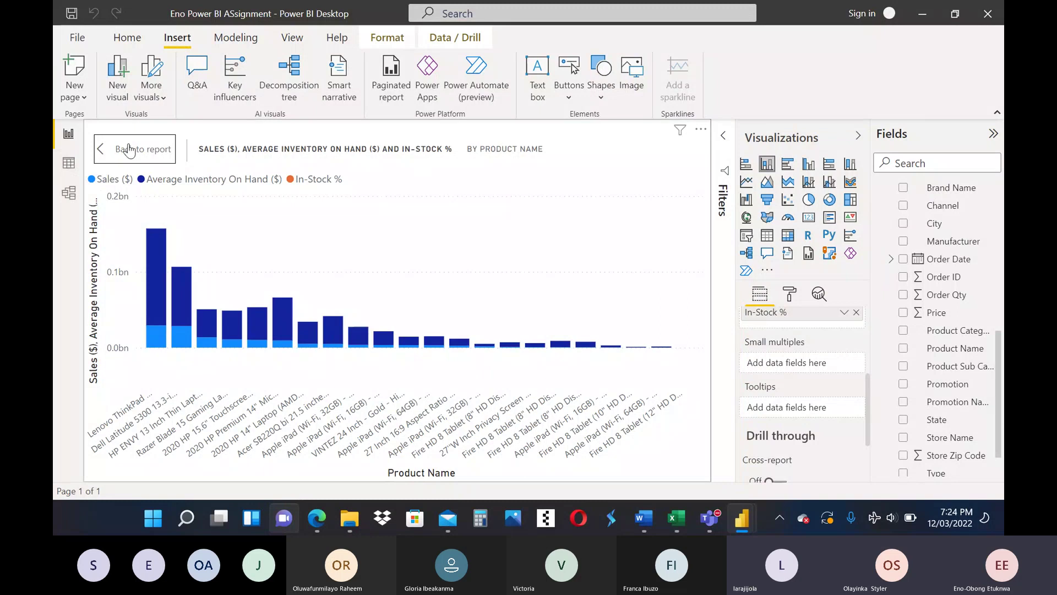
click(130, 150)
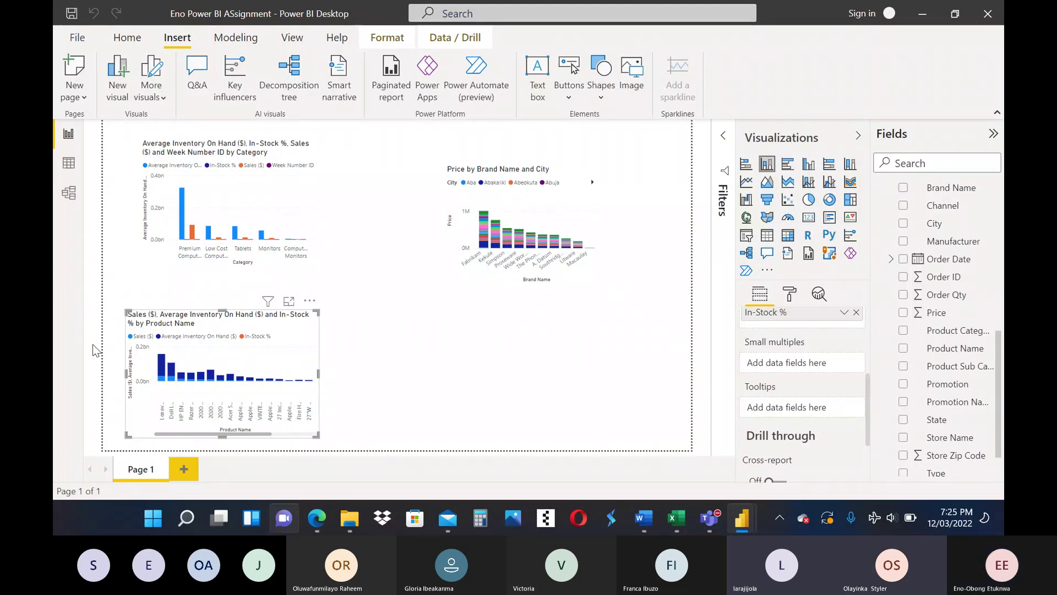
Add two blank pages to the report and return to Page 1.
click(185, 469)
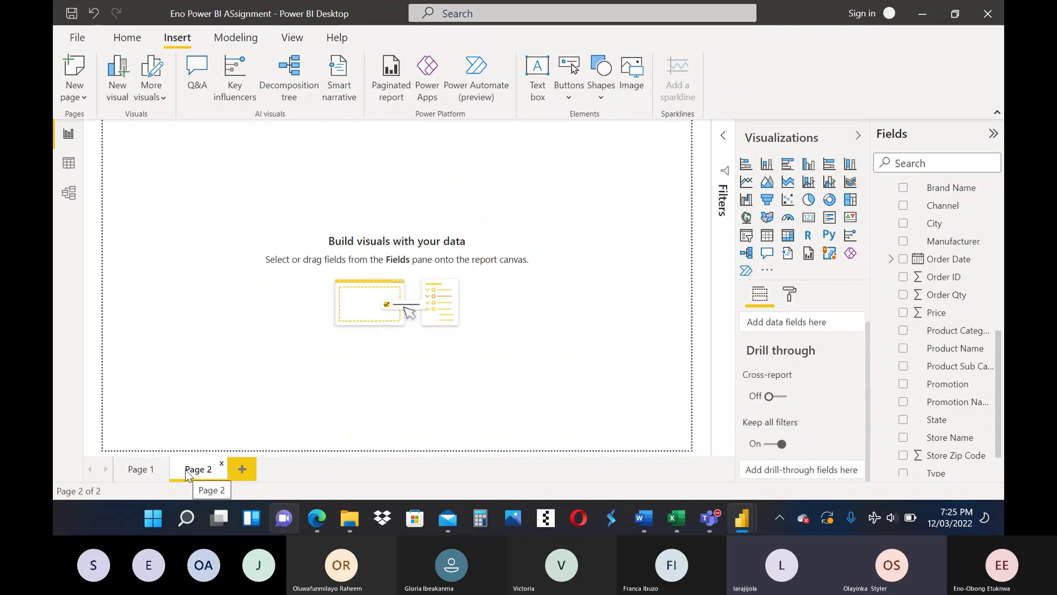
click(242, 470)
click(153, 470)
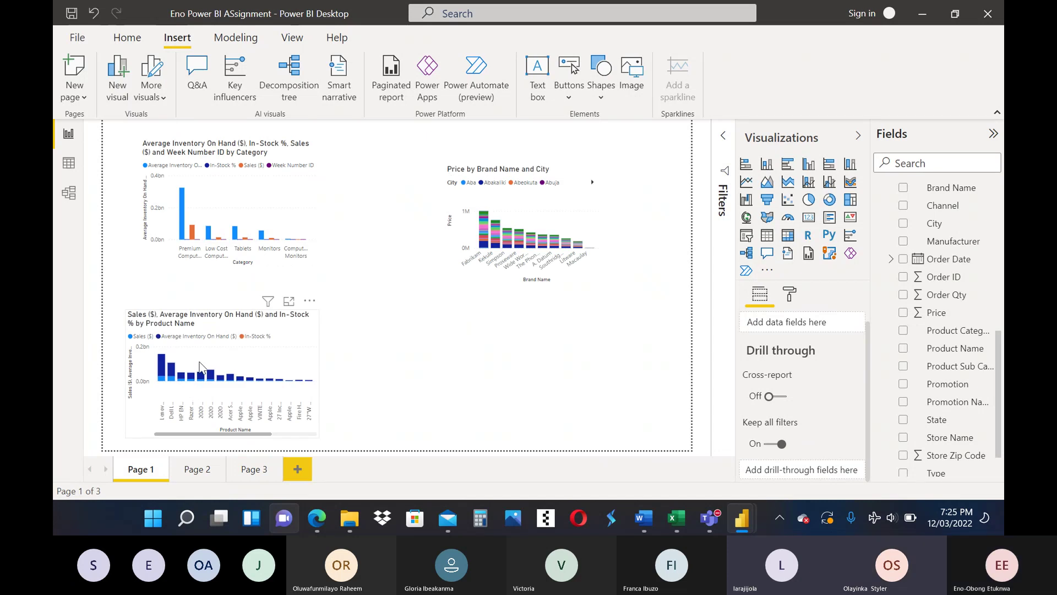
click(201, 368)
right_click(201, 364)
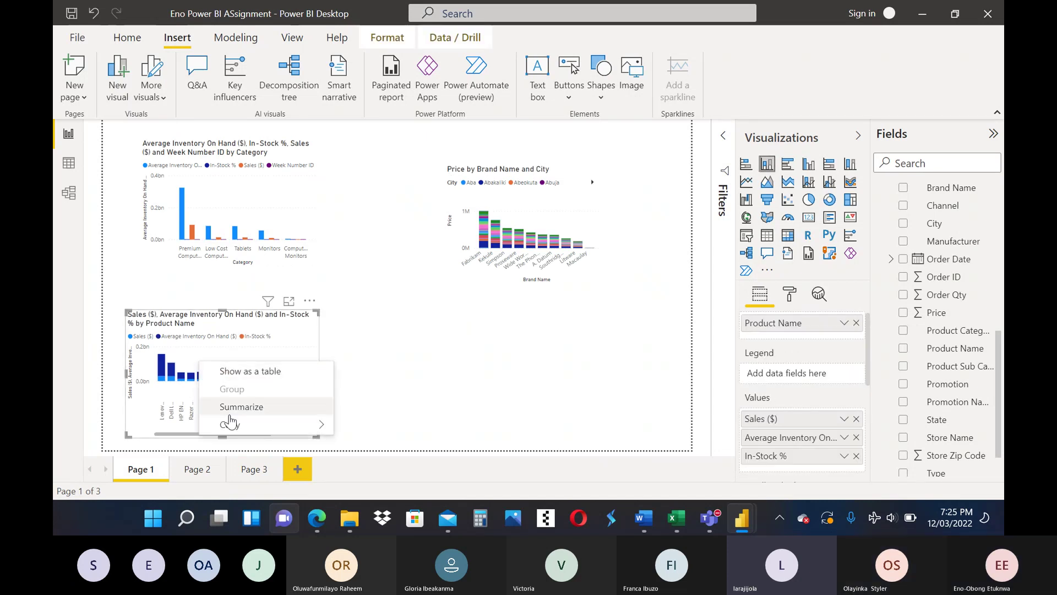
click(198, 469)
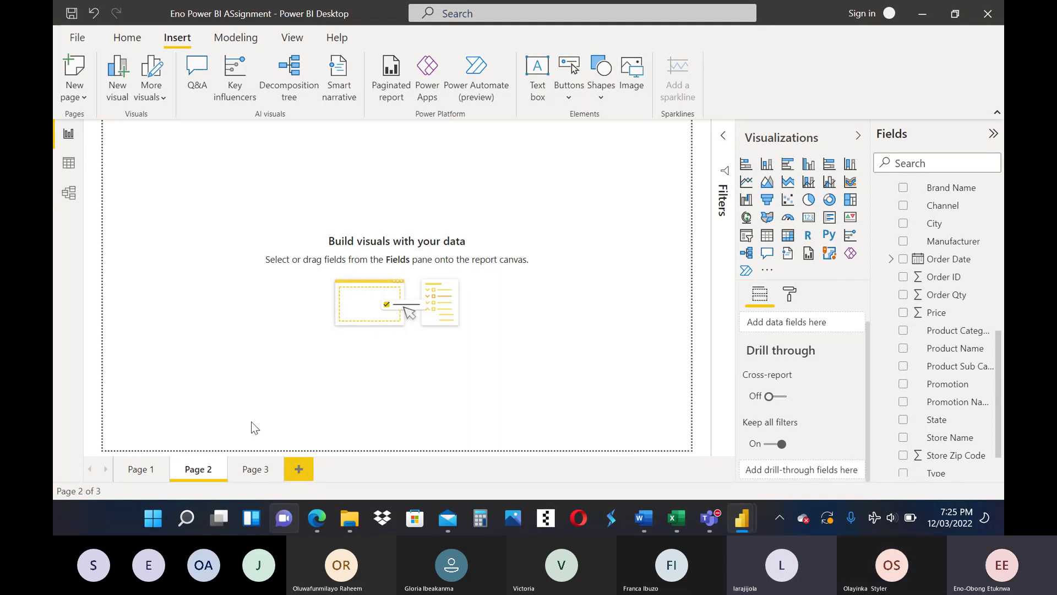
click(148, 472)
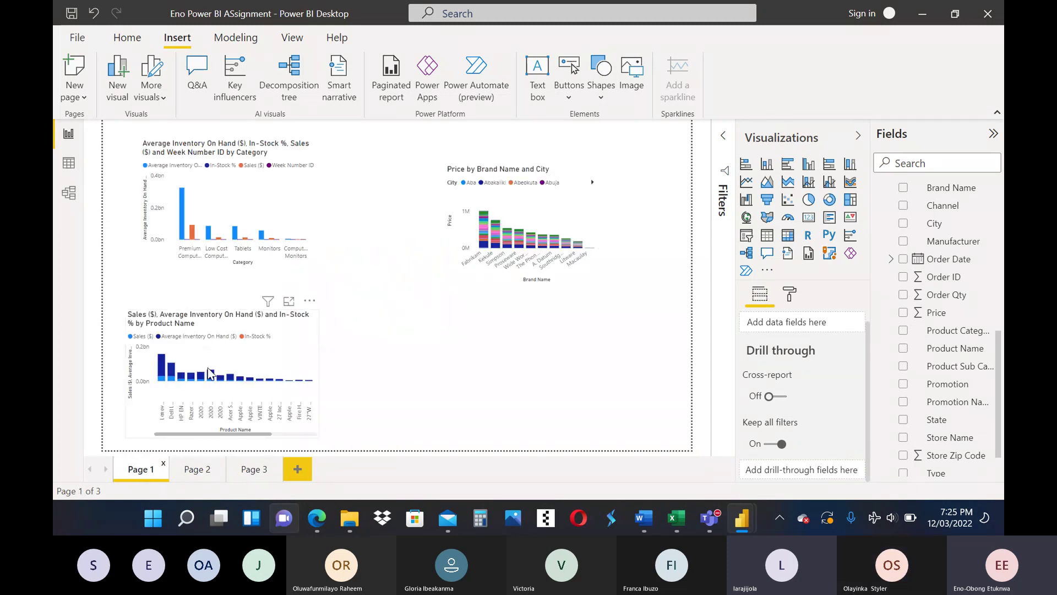
Copy the Sales ($) by Product Name chart from Page 1 onto Page 2 and show the copy in focus mode.
right_click(210, 374)
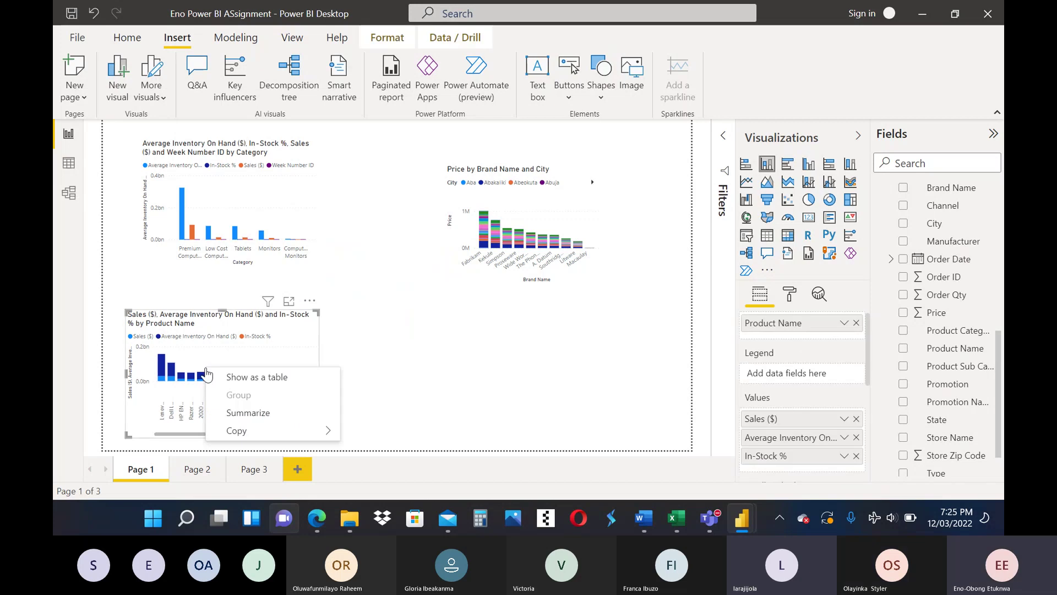
mouse_move(234, 429)
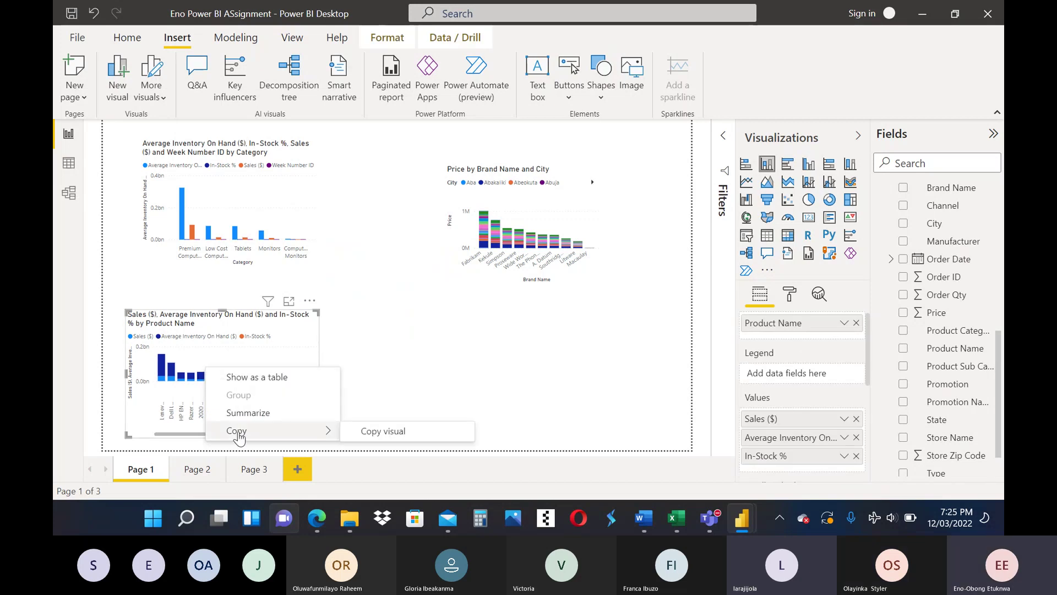
click(378, 425)
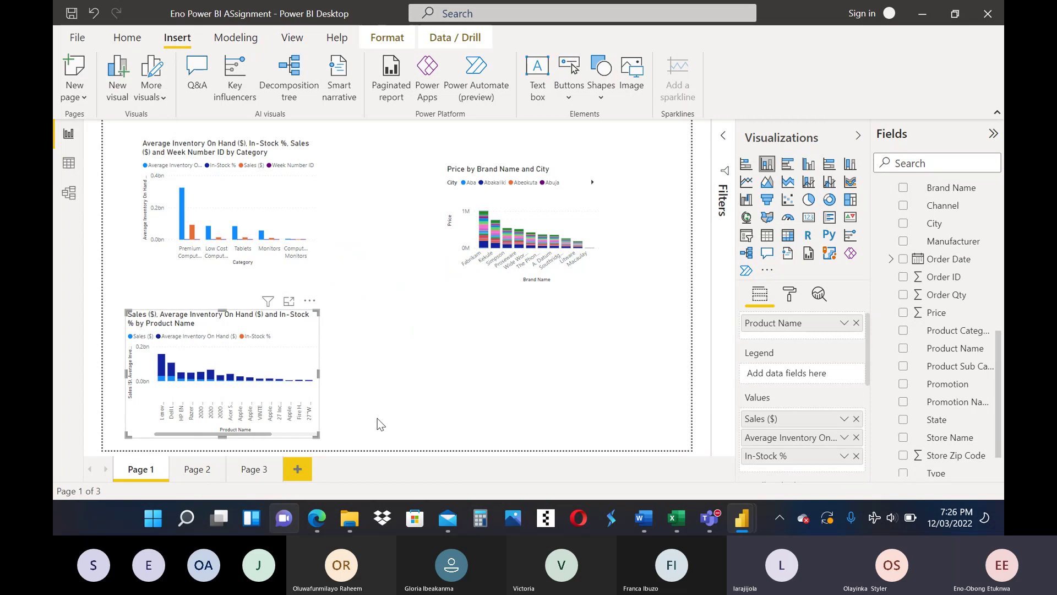
click(197, 468)
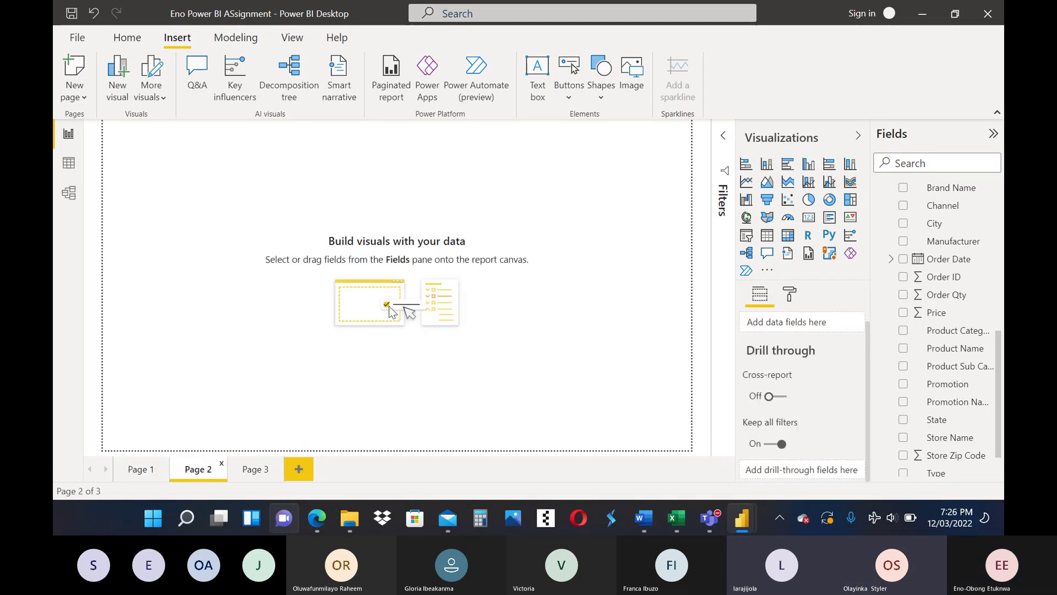
key(ctrl+v)
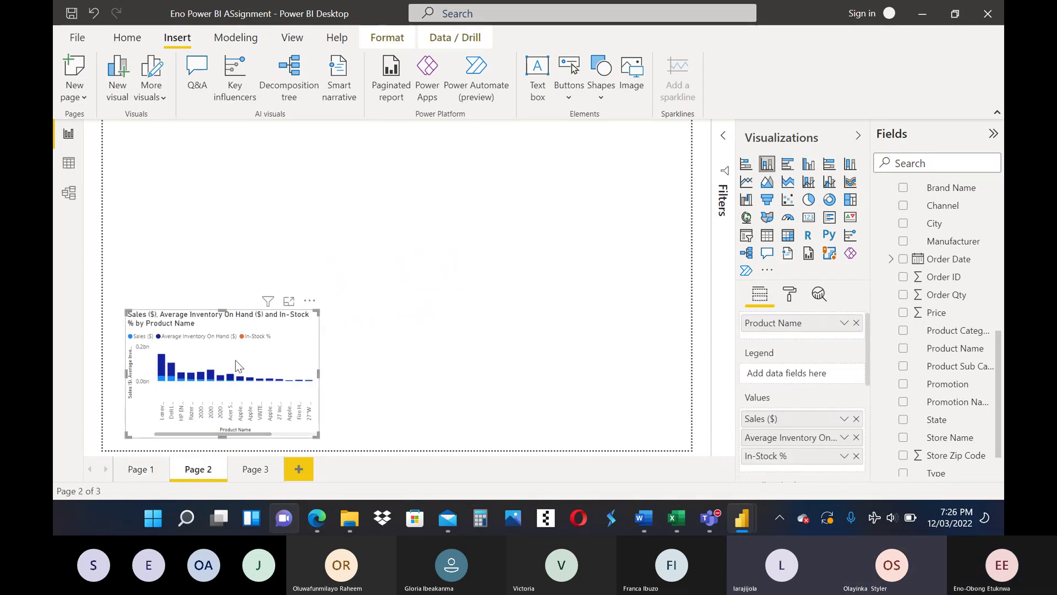
click(290, 303)
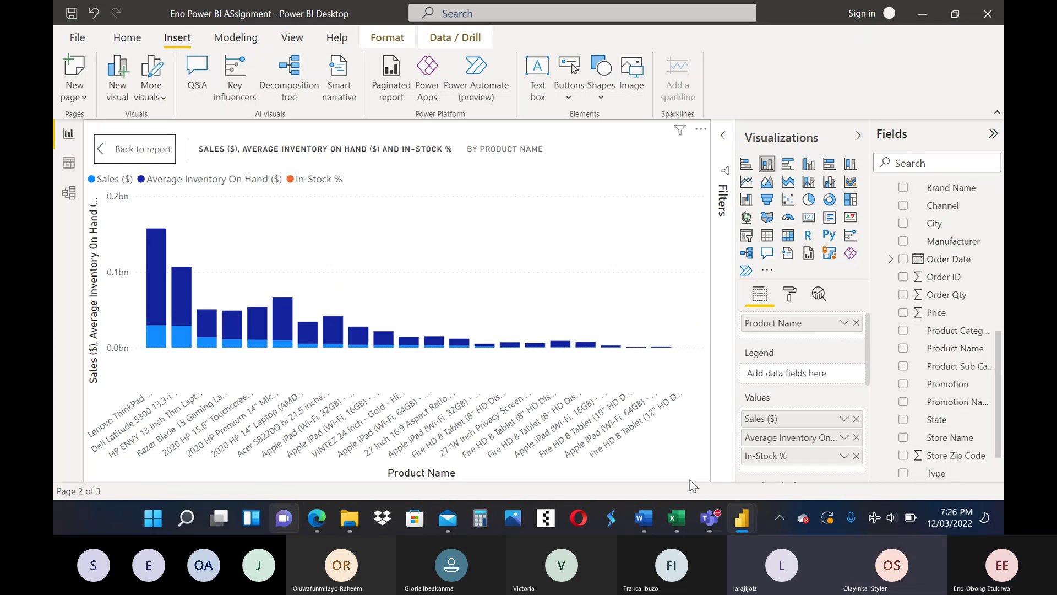
Leave focus mode on Page 2 and duplicate Page 1.
click(149, 146)
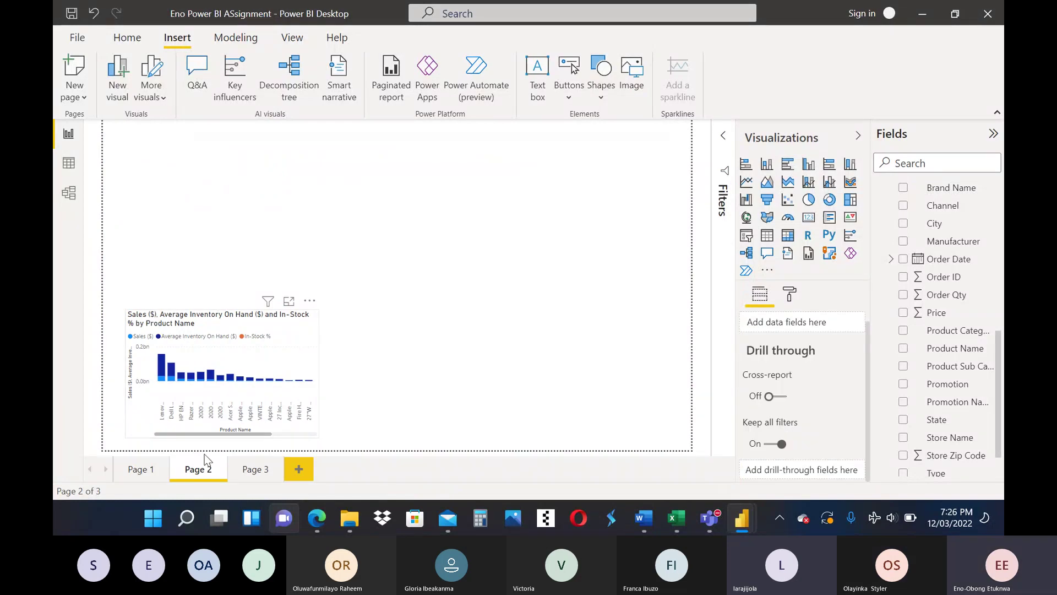
click(142, 470)
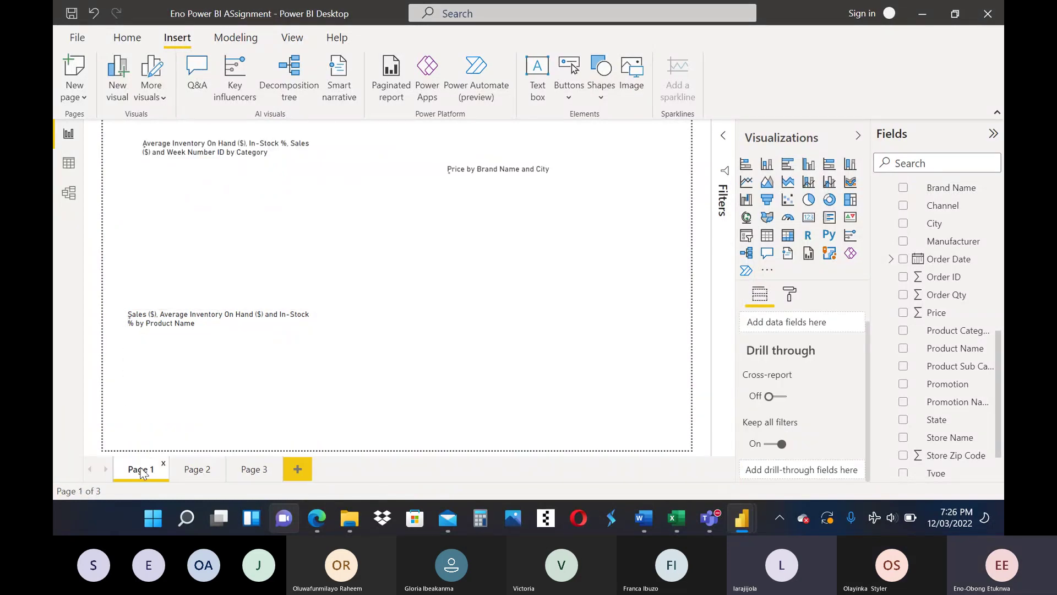
right_click(143, 470)
click(193, 405)
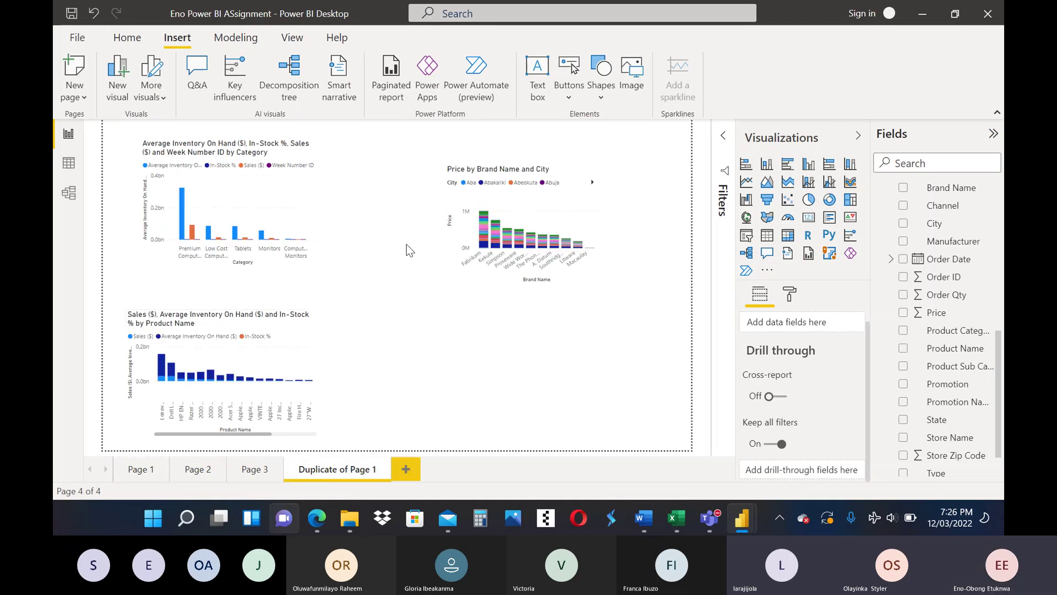
Delete the Average Inventory On Hand ($) by Category chart from the duplicate of Page 1.
click(233, 209)
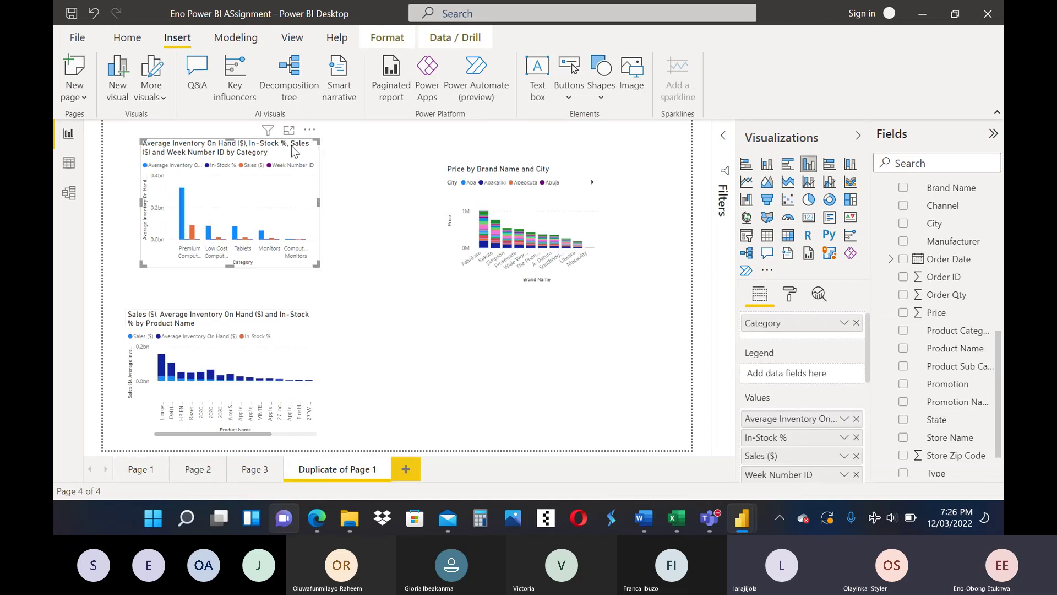
right_click(296, 143)
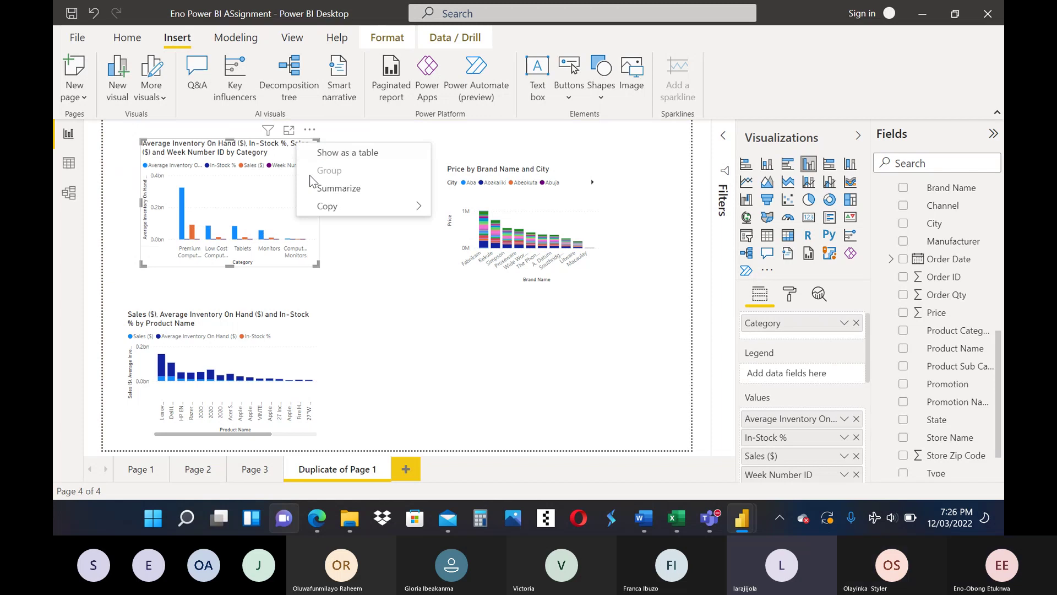
click(312, 131)
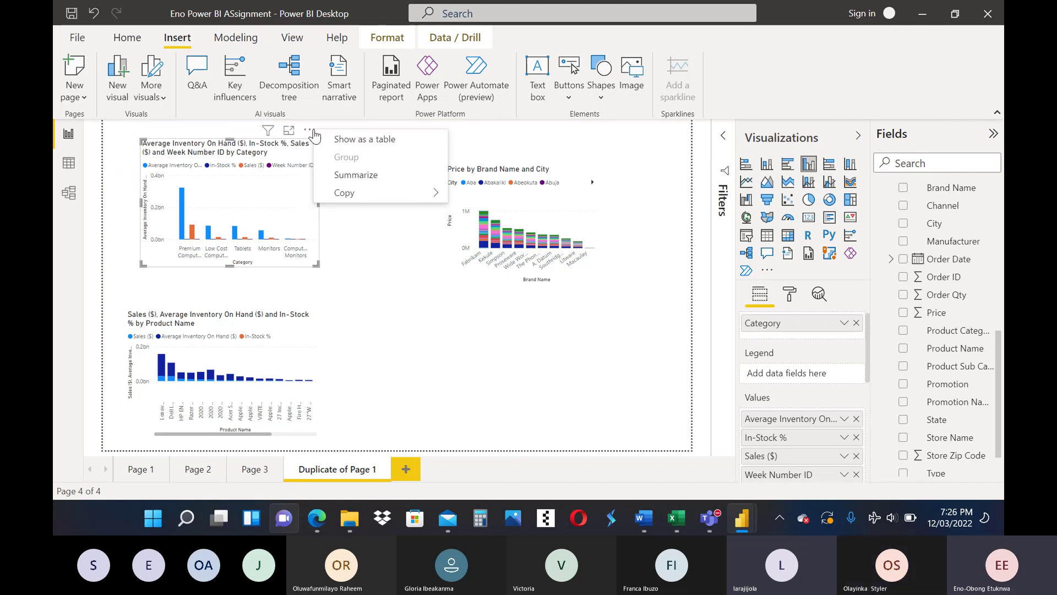
click(243, 219)
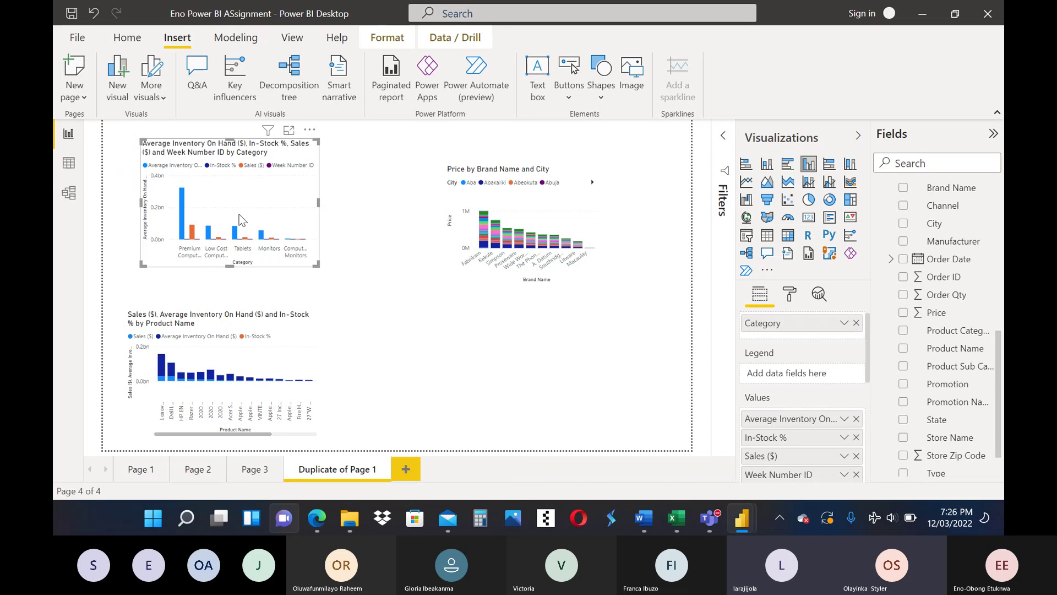
key(Delete)
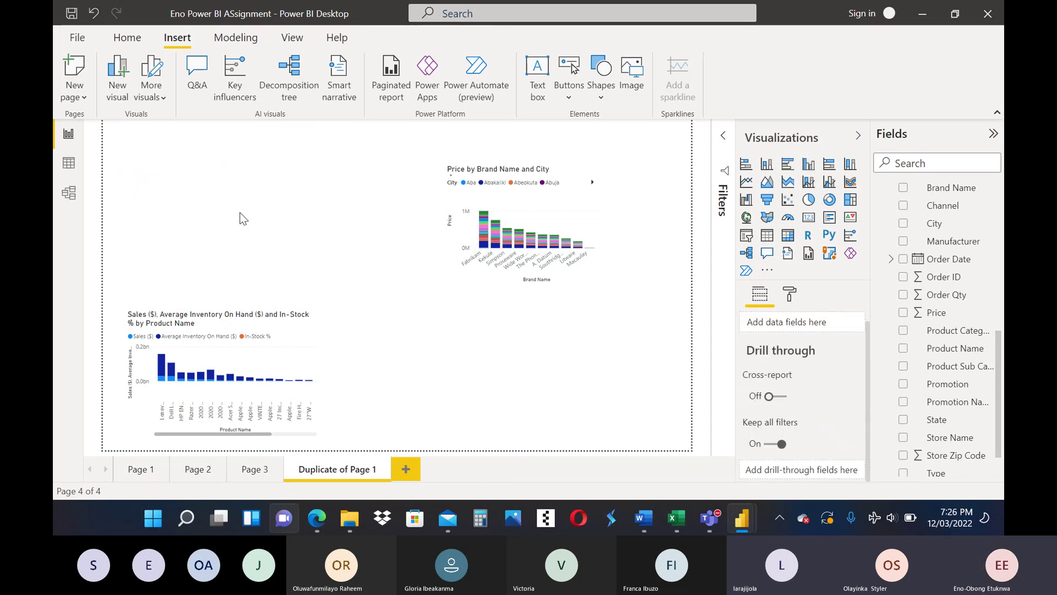
click(534, 207)
key(Delete)
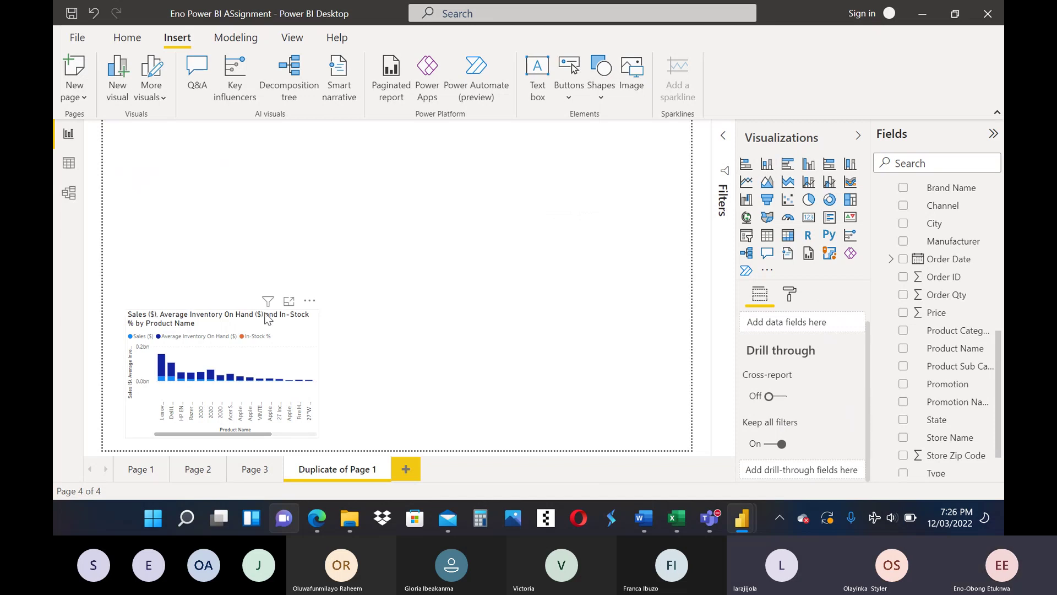
drag(266, 317, 281, 263)
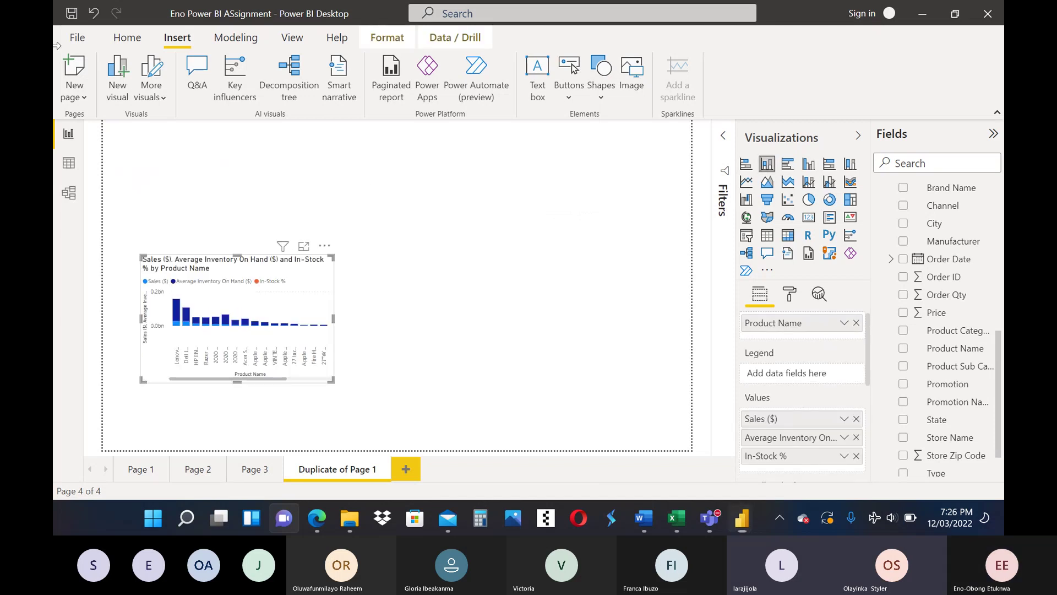
click(93, 13)
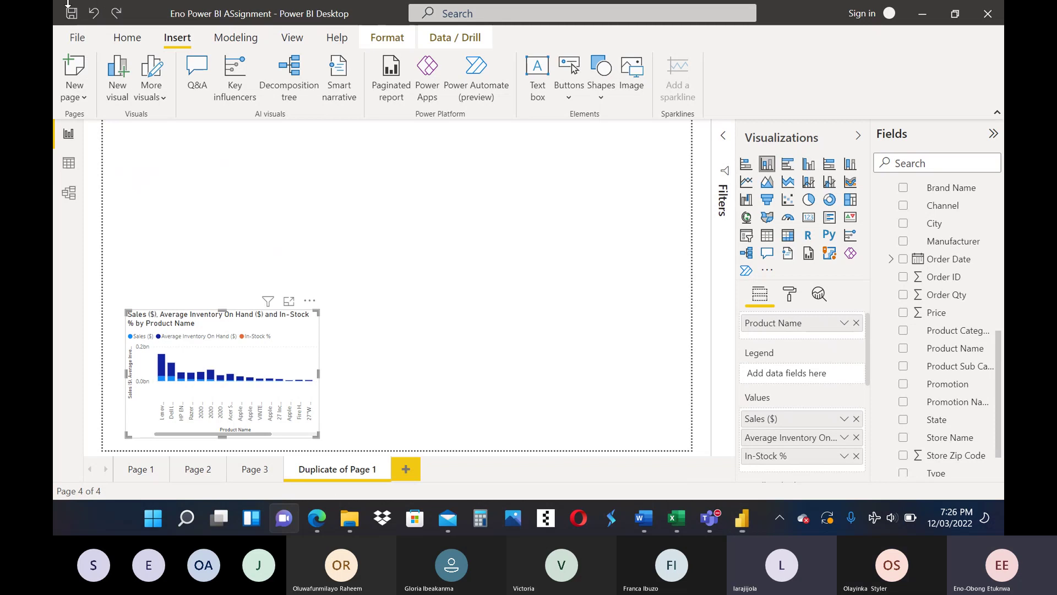
click(94, 12)
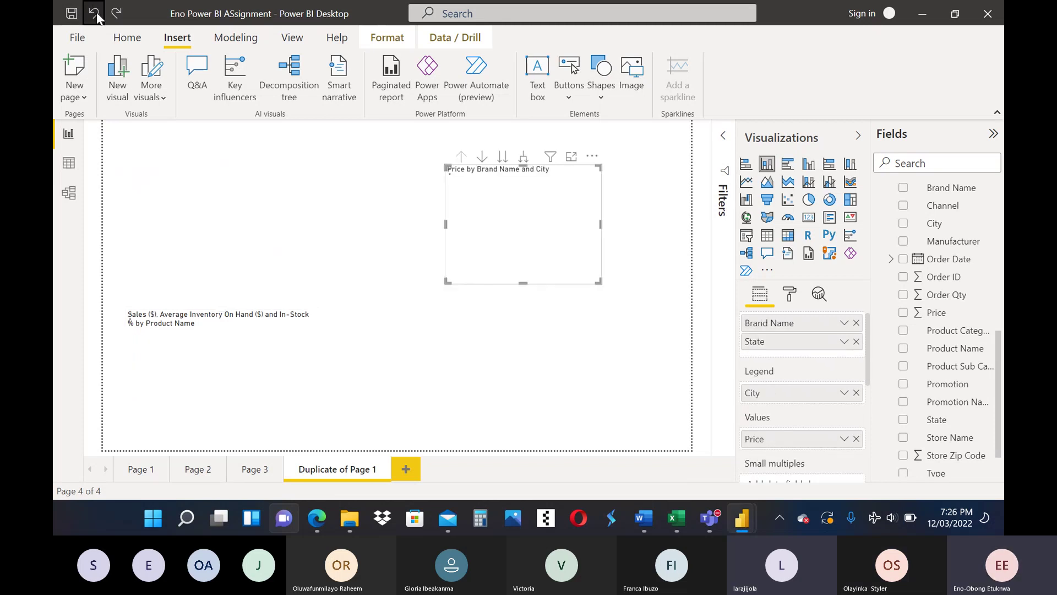
Delete the Sales ($) by Product Name chart from the duplicate page and view the Price by Brand Name and City chart in focus mode.
click(231, 395)
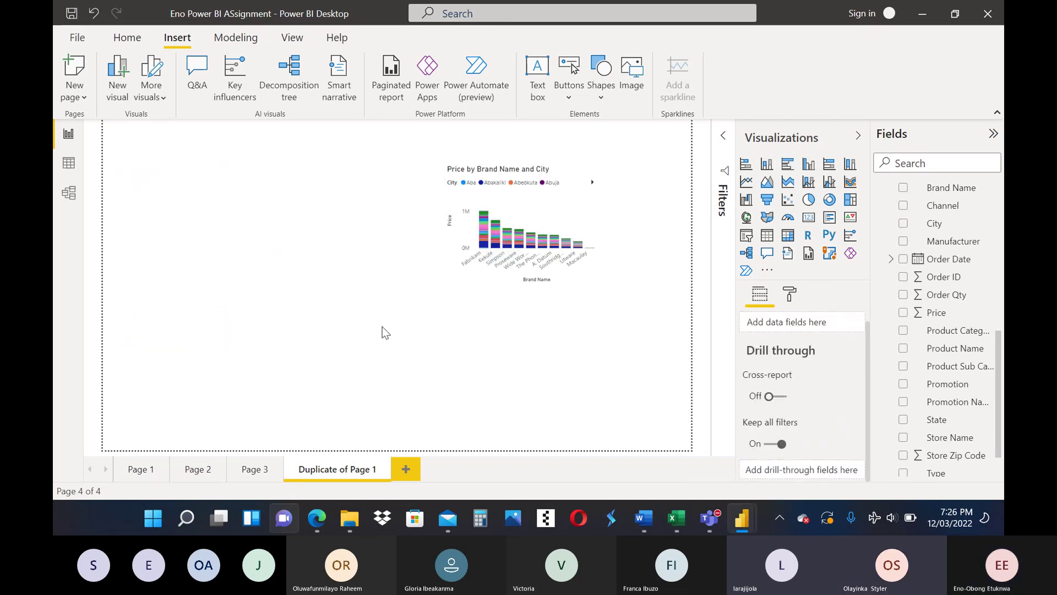
click(593, 196)
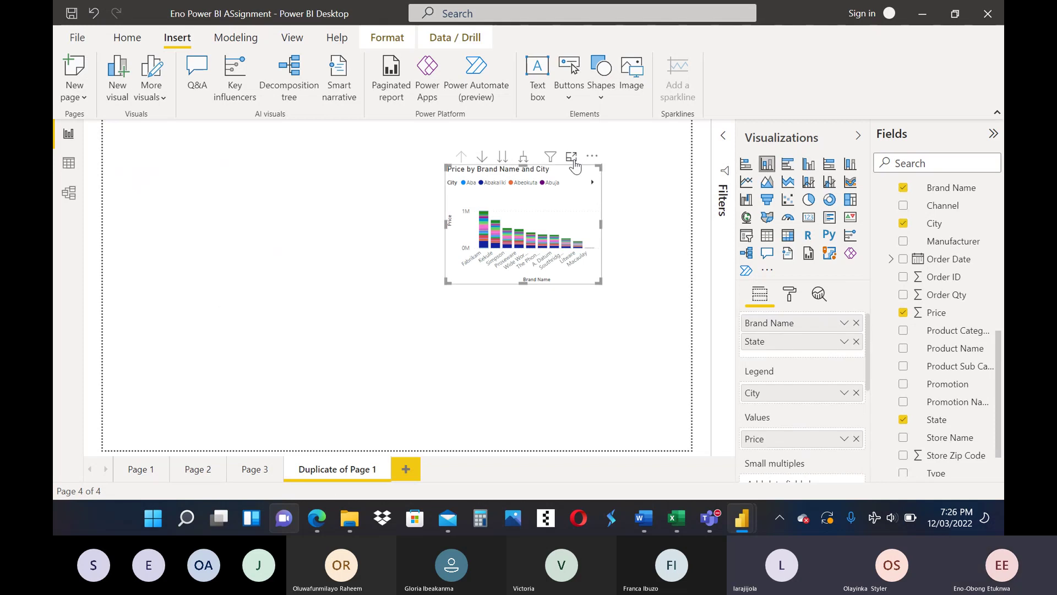
click(571, 156)
mouse_move(316, 519)
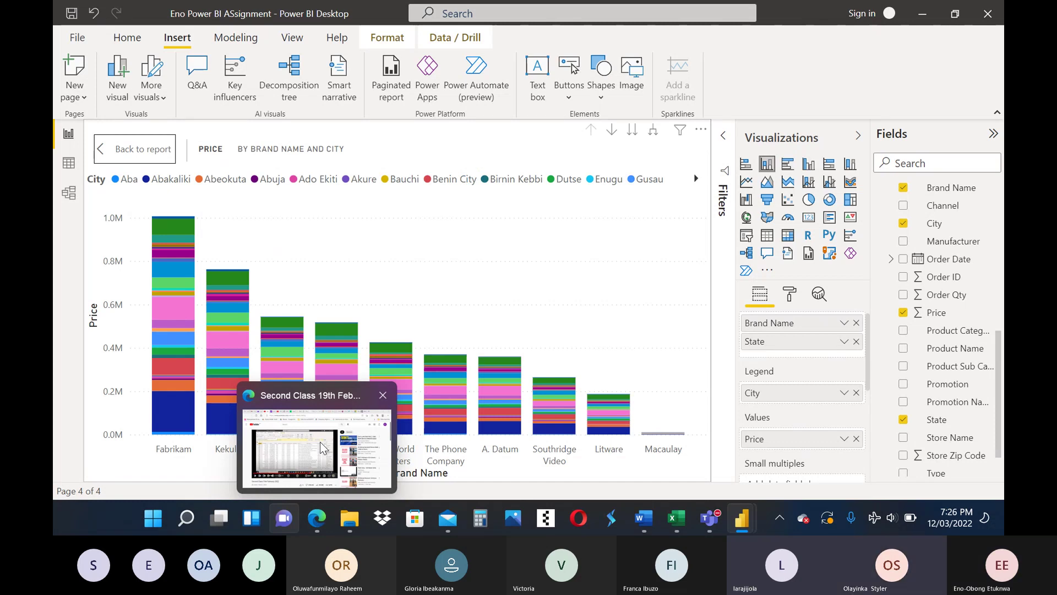
click(141, 156)
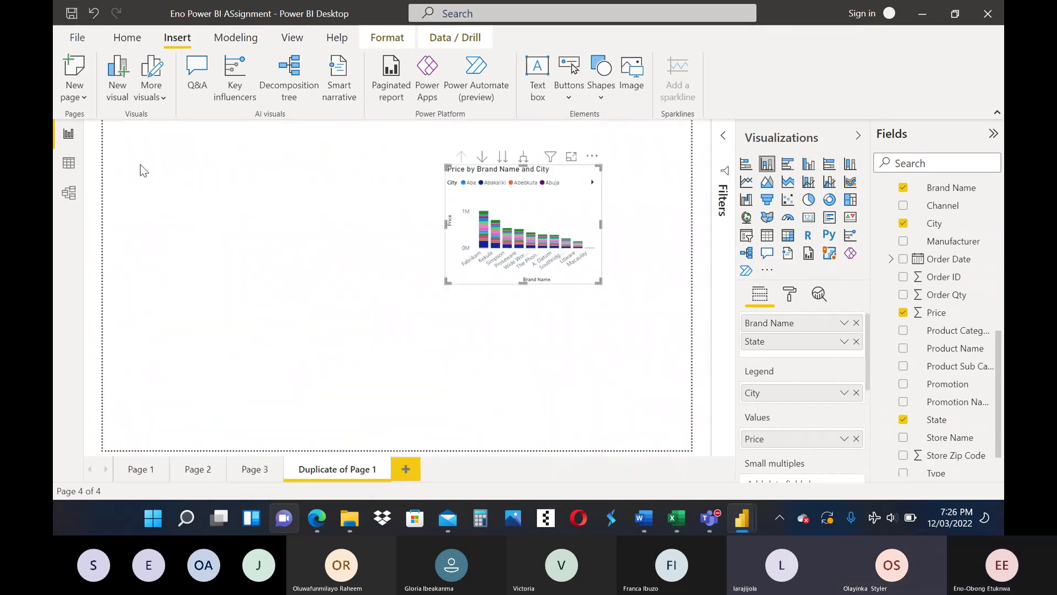
Delete the Sales ($) by Product Name and Price by Brand Name and City charts from Page 1.
click(149, 472)
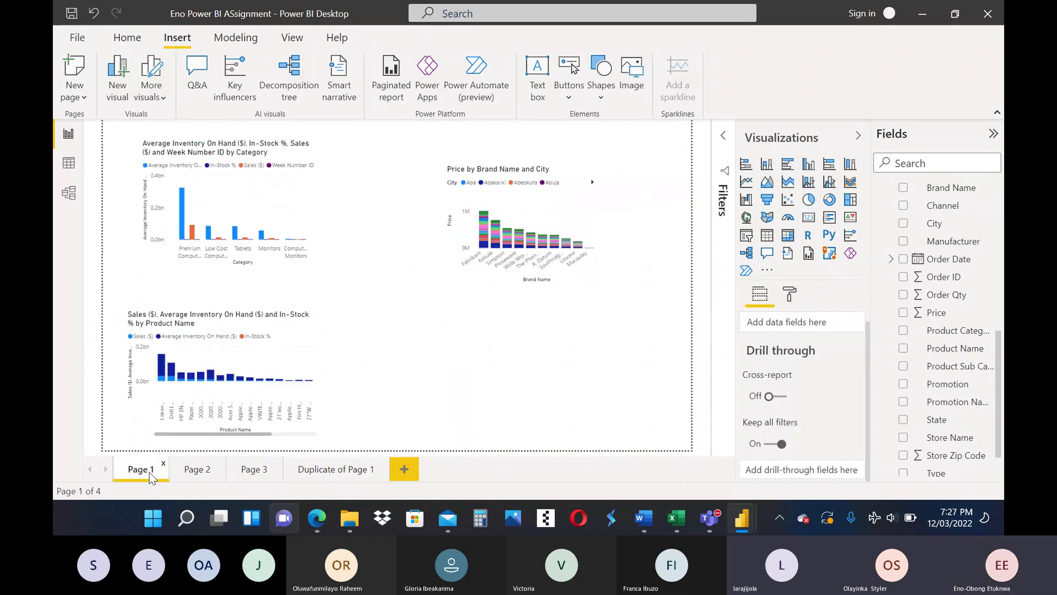
click(208, 374)
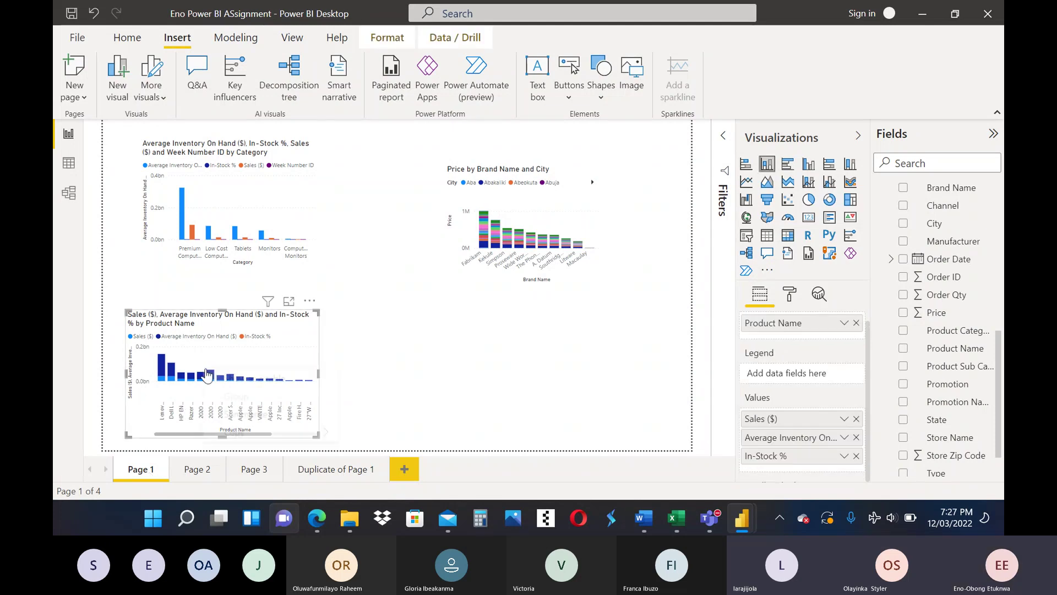
right_click(208, 375)
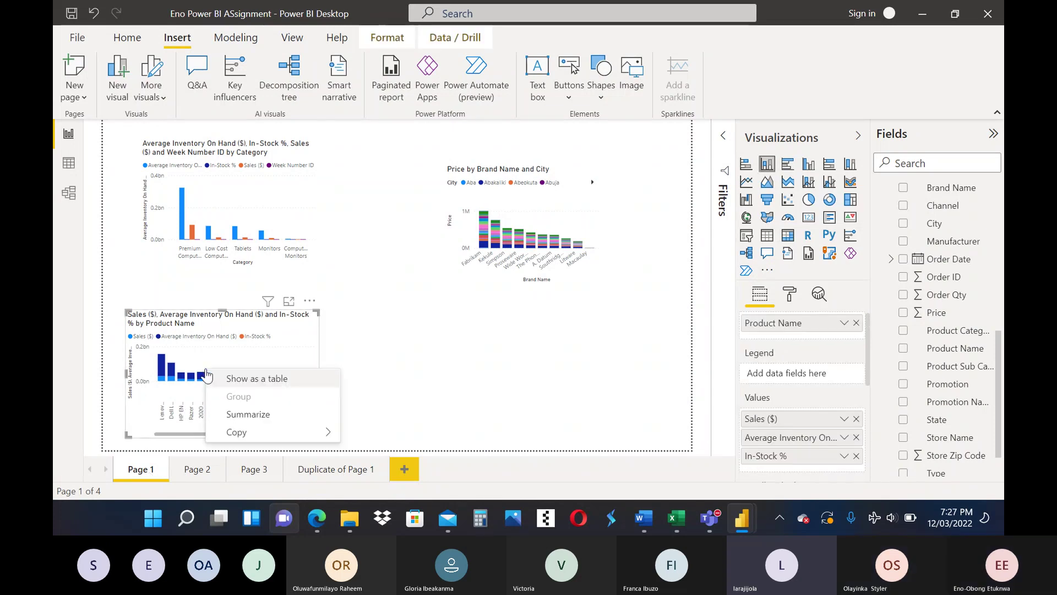
key(Escape)
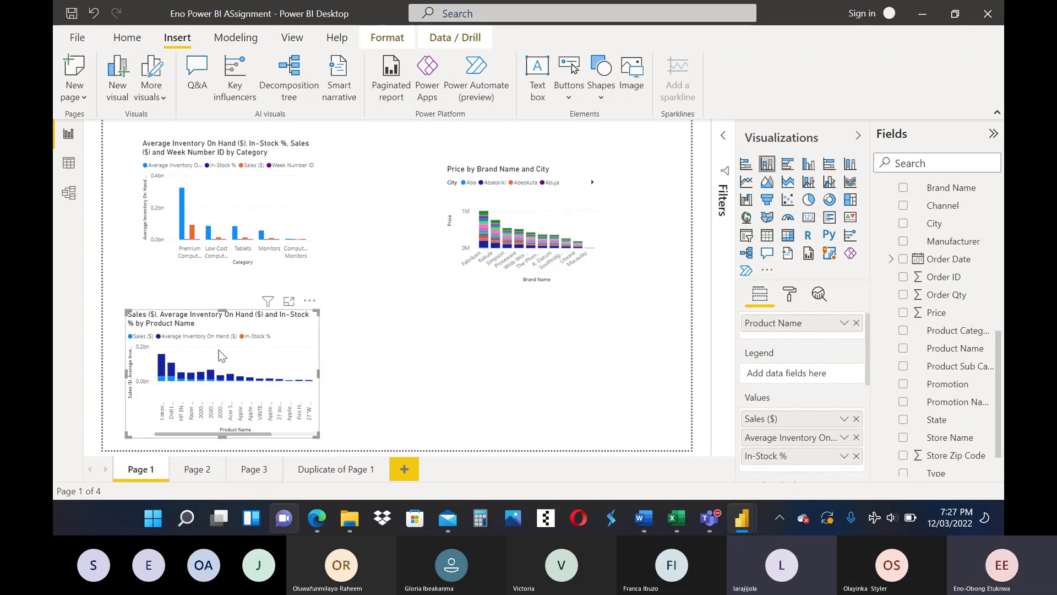
key(Delete)
click(523, 201)
key(Delete)
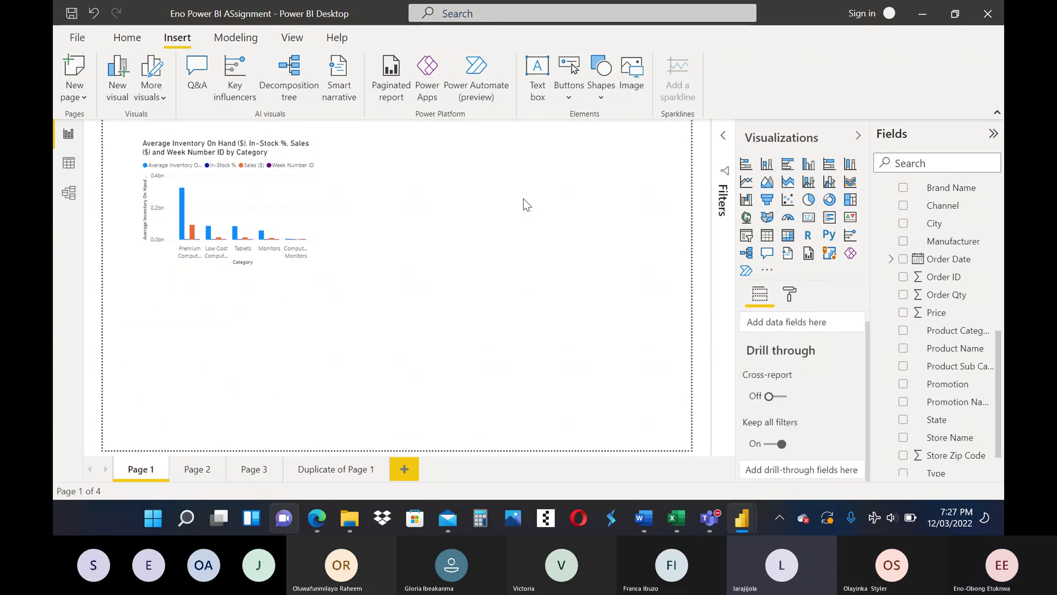
Enlarge the Average Inventory On Hand ($) by Category chart in width and height to fill most of Page 1.
click(237, 215)
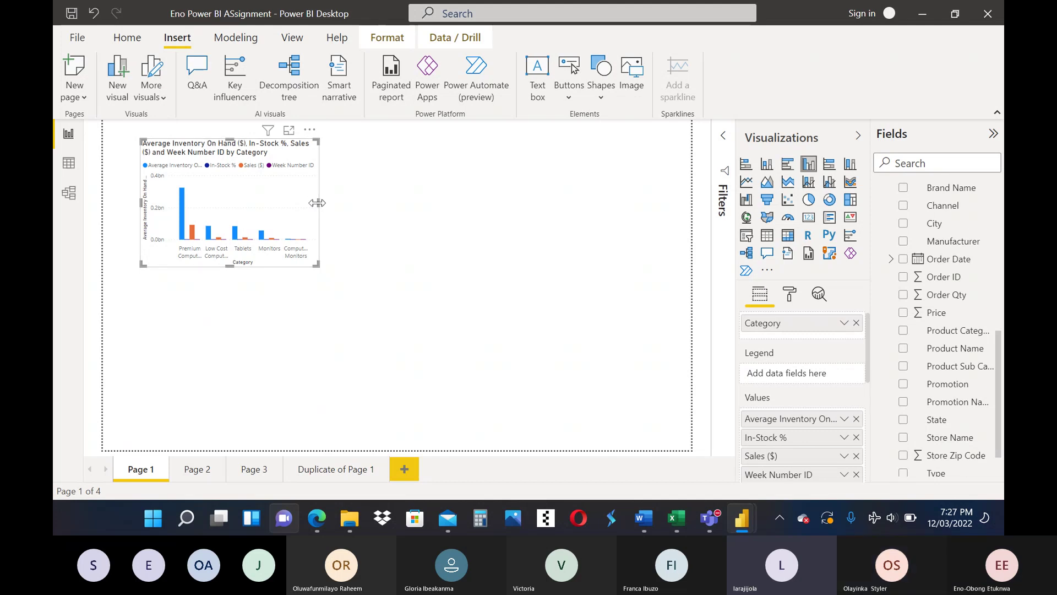
drag(317, 202, 468, 257)
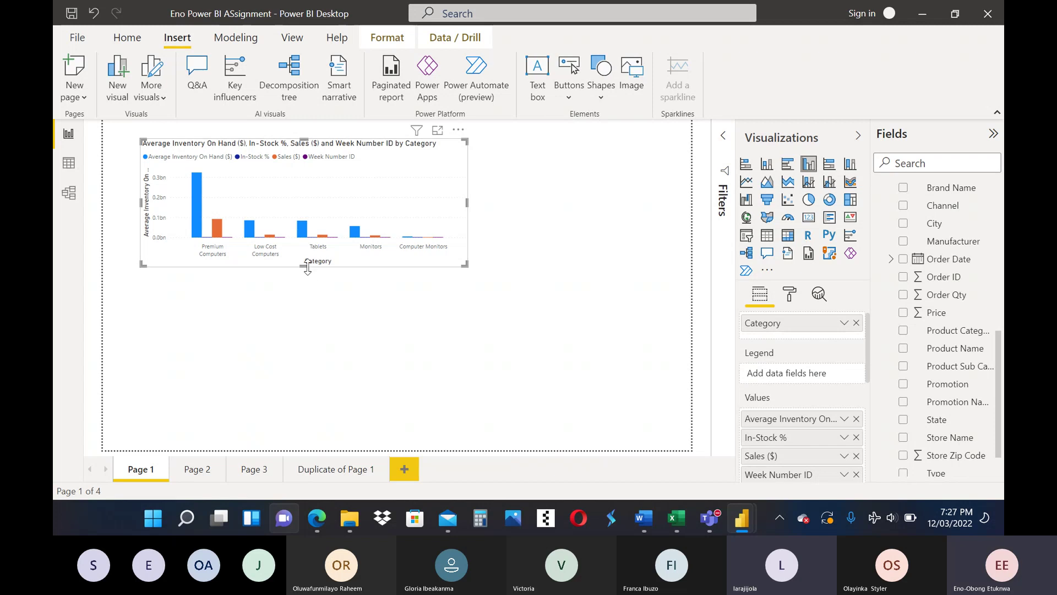
drag(308, 298, 303, 376)
drag(468, 257, 553, 243)
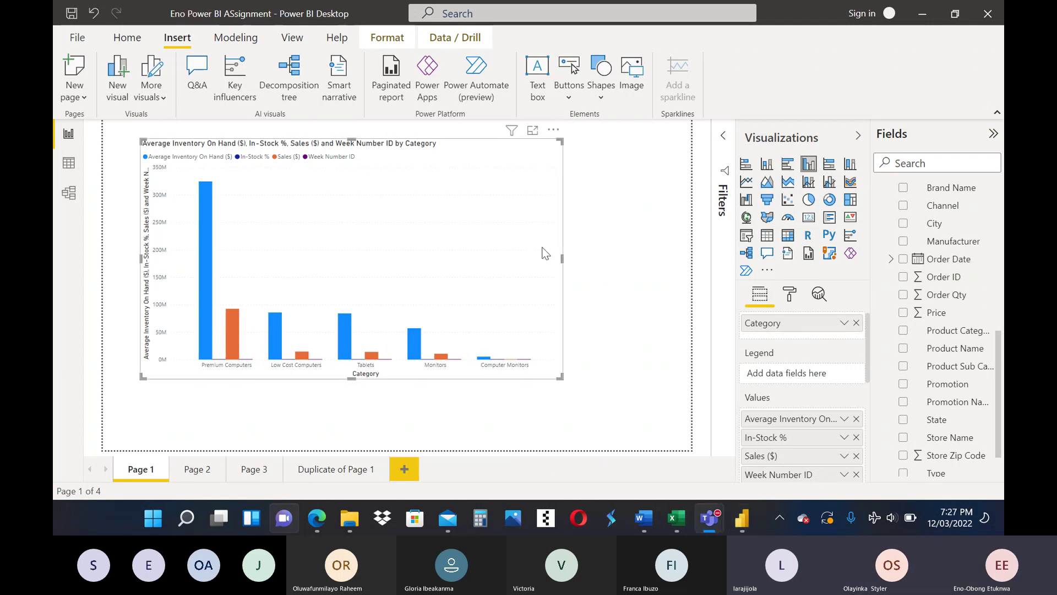
drag(560, 254, 652, 259)
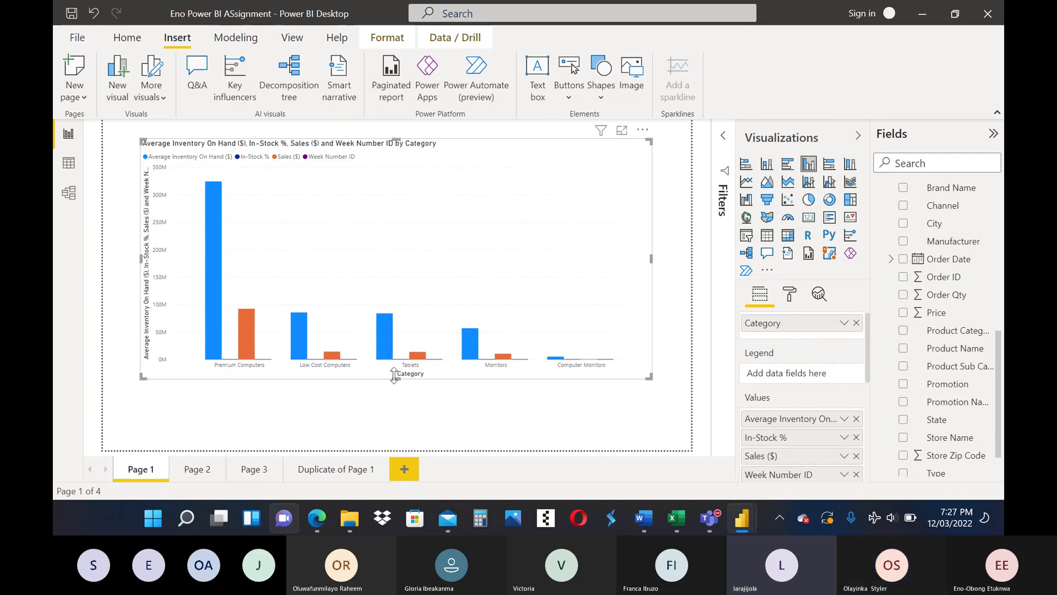
drag(395, 377, 398, 420)
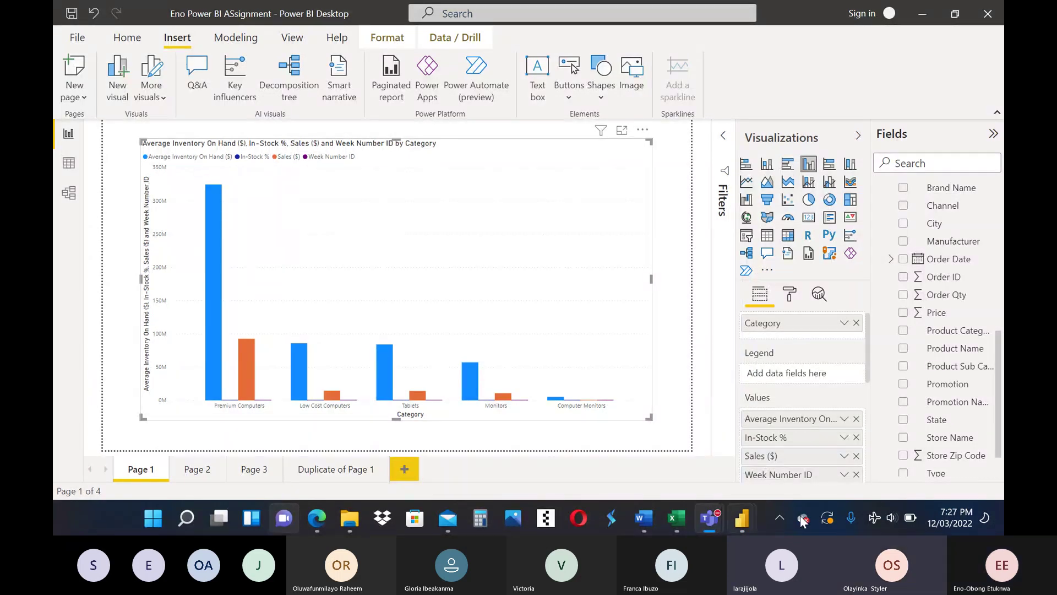
Set the computer's sound volume to 40.
click(891, 516)
click(844, 426)
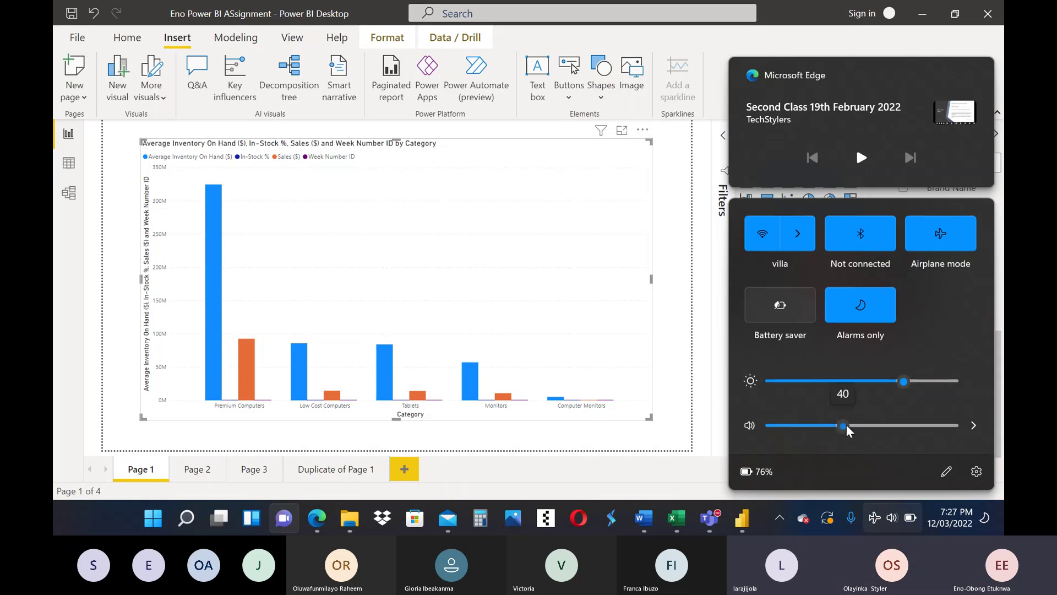
click(668, 484)
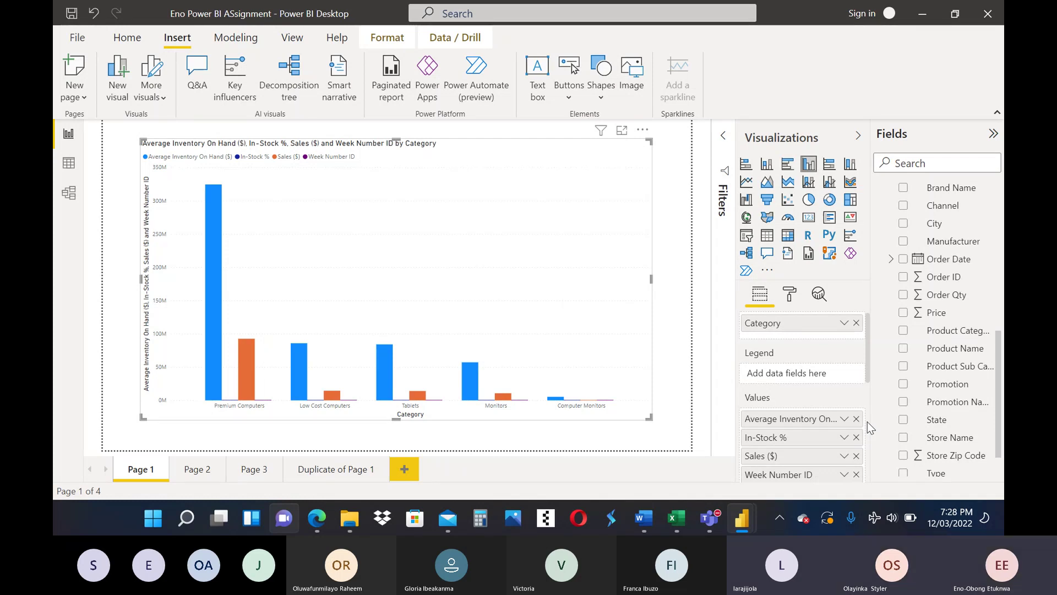
Duplicate Page 1 and convert the Category chart on the new page into a matrix.
right_click(150, 474)
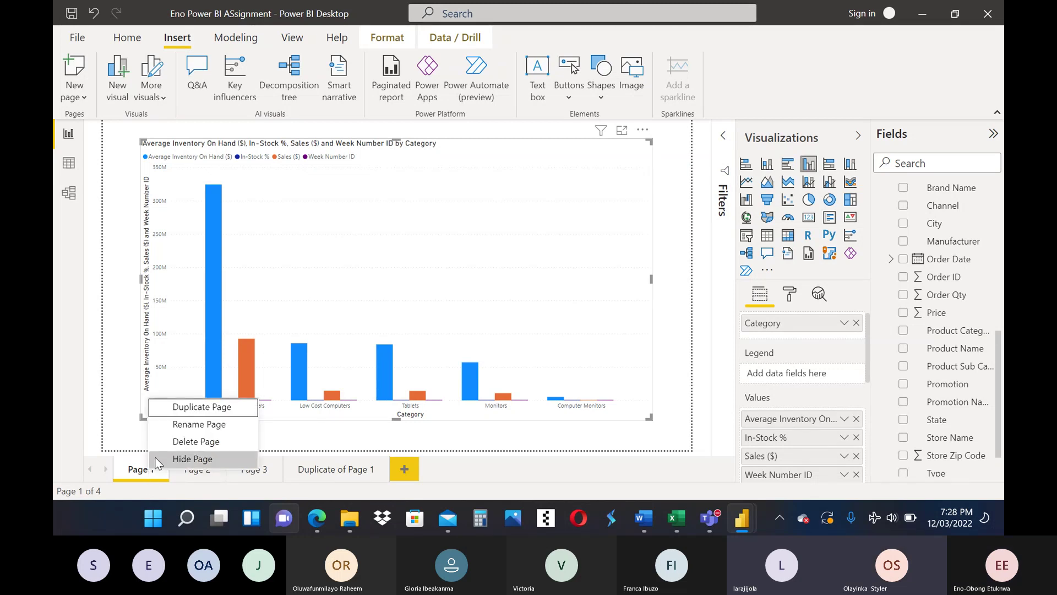
click(170, 408)
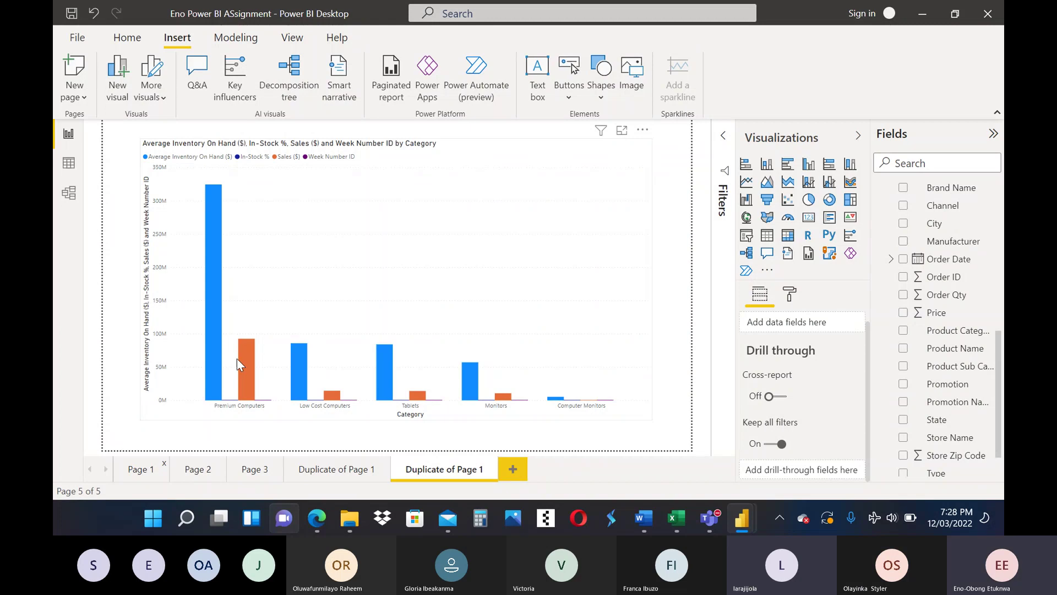
click(246, 312)
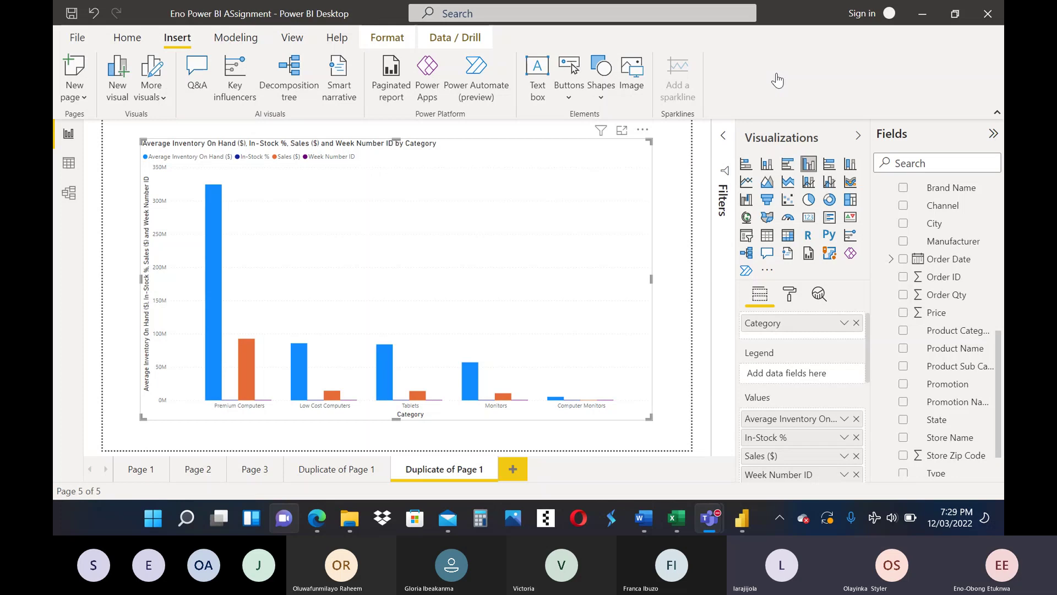
click(789, 238)
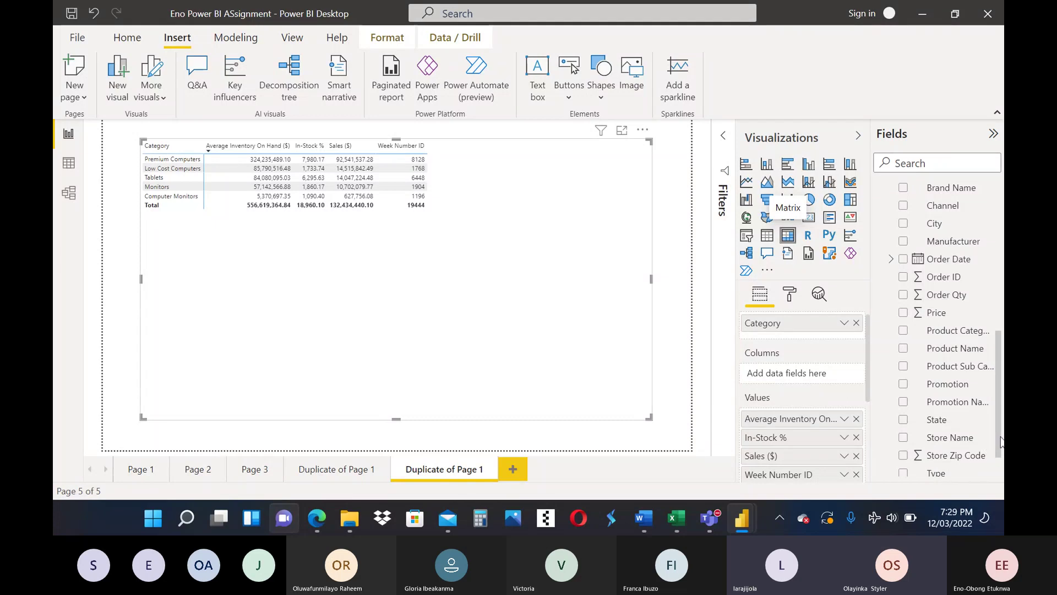
Remove the Week Number ID field from the Category chart on Page 1.
drag(1001, 441, 973, 269)
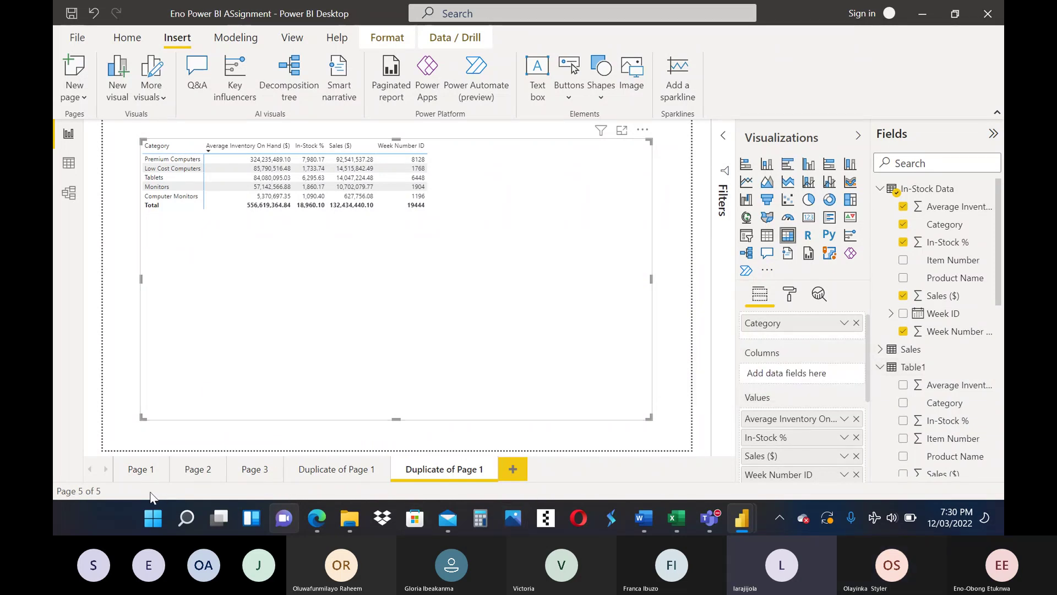
click(148, 476)
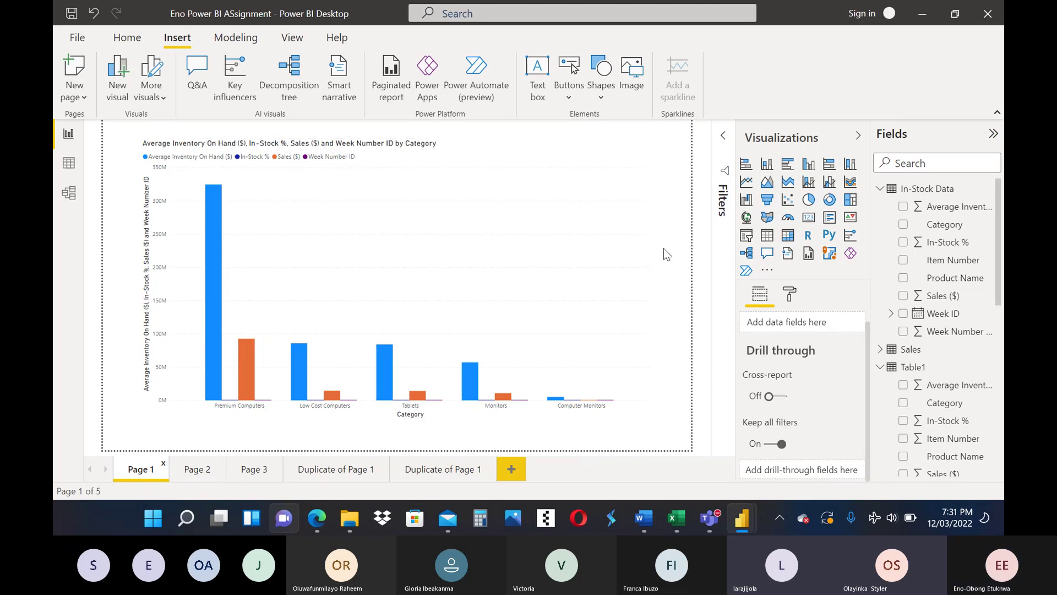
click(328, 287)
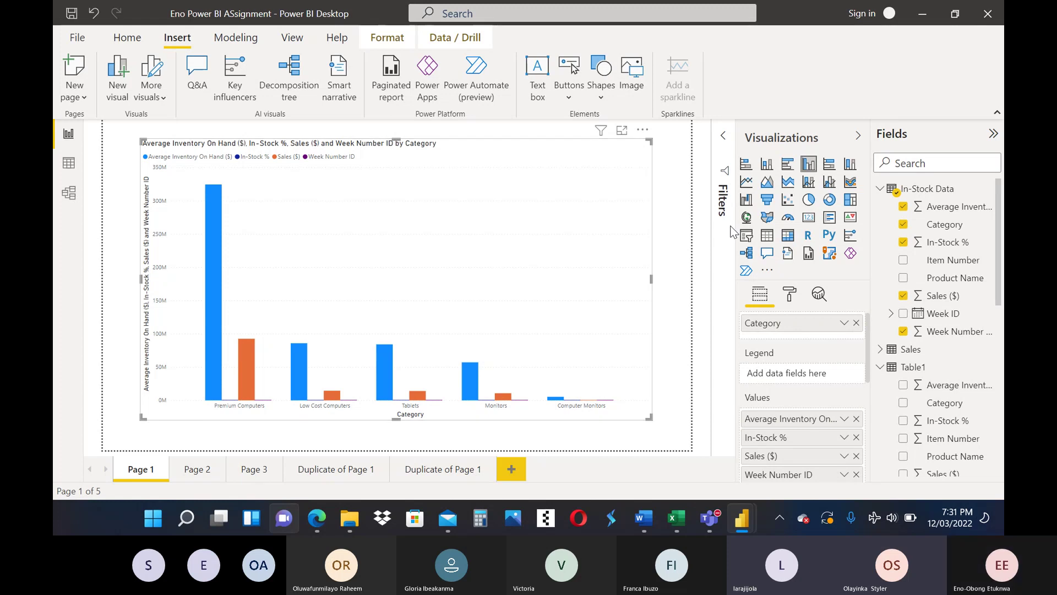
click(904, 332)
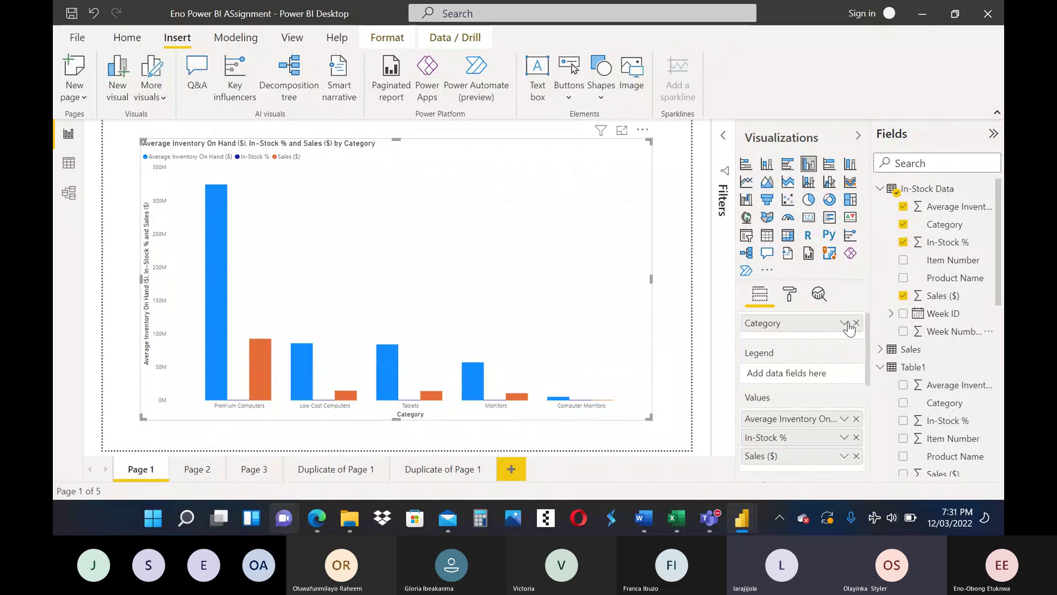
scroll(872, 336, down, 2)
scroll(870, 330, up, 3)
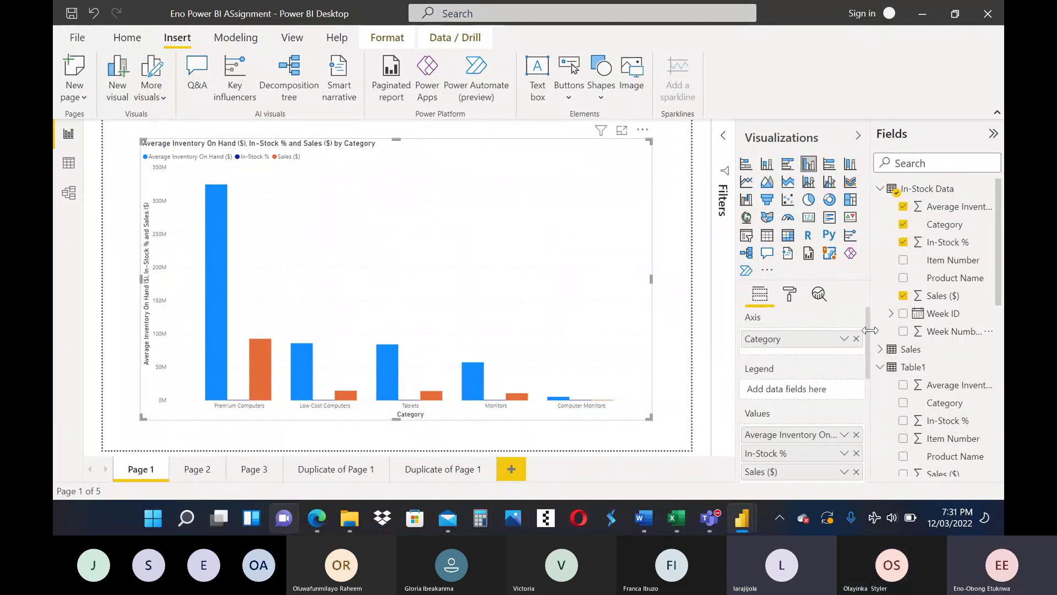